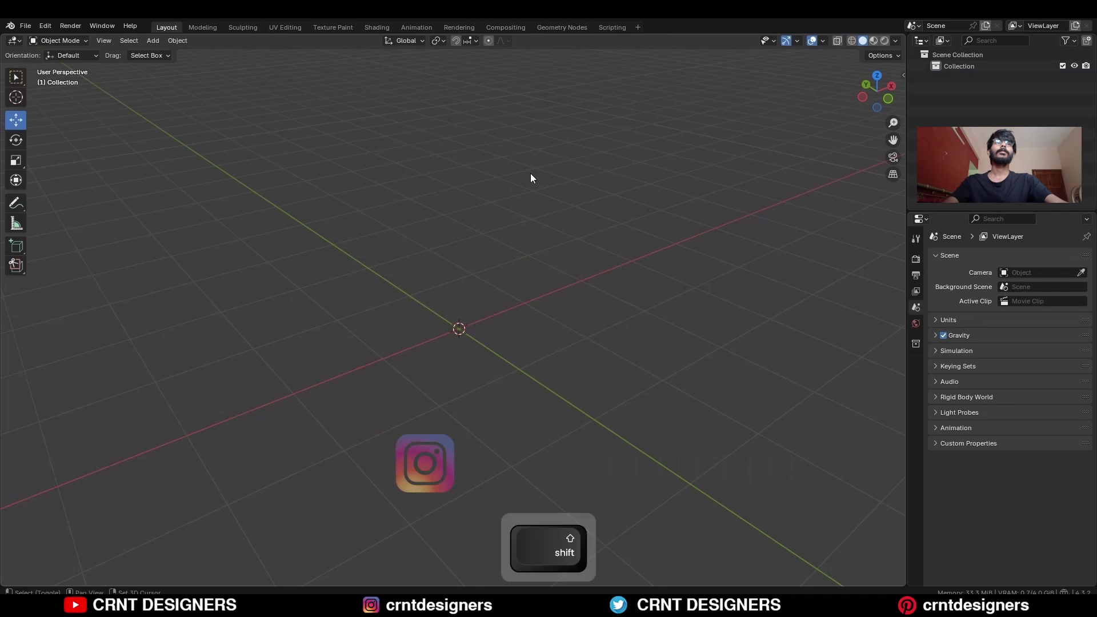
- Add a 2 m mesh cube at the world origin
{"action": "key", "text": "shift+a"}
{"action": "mouse_move", "coordinate": [530, 173]}
{"action": "left_click", "coordinate": [578, 186]}
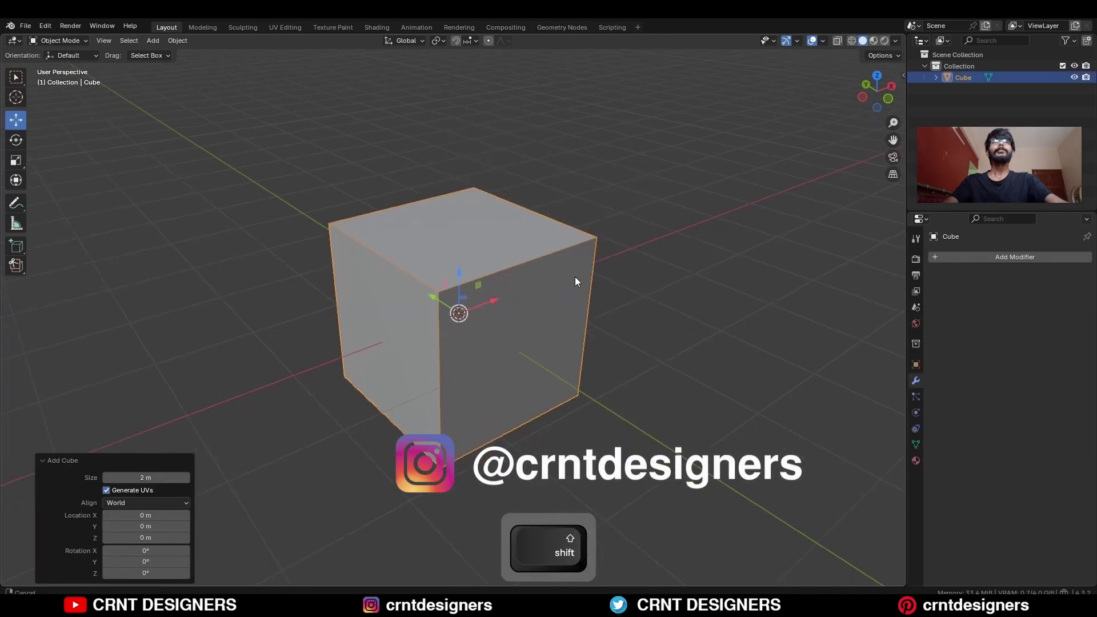
- Bevel all edges of the cube in Edit Mode with 4 segments and a width of 0.3 m
{"action": "key", "text": "Tab"}
{"action": "scroll", "coordinate": [655, 253], "scroll_direction": "up", "scroll_amount": 2}
{"action": "key", "text": "ctrl+b"}
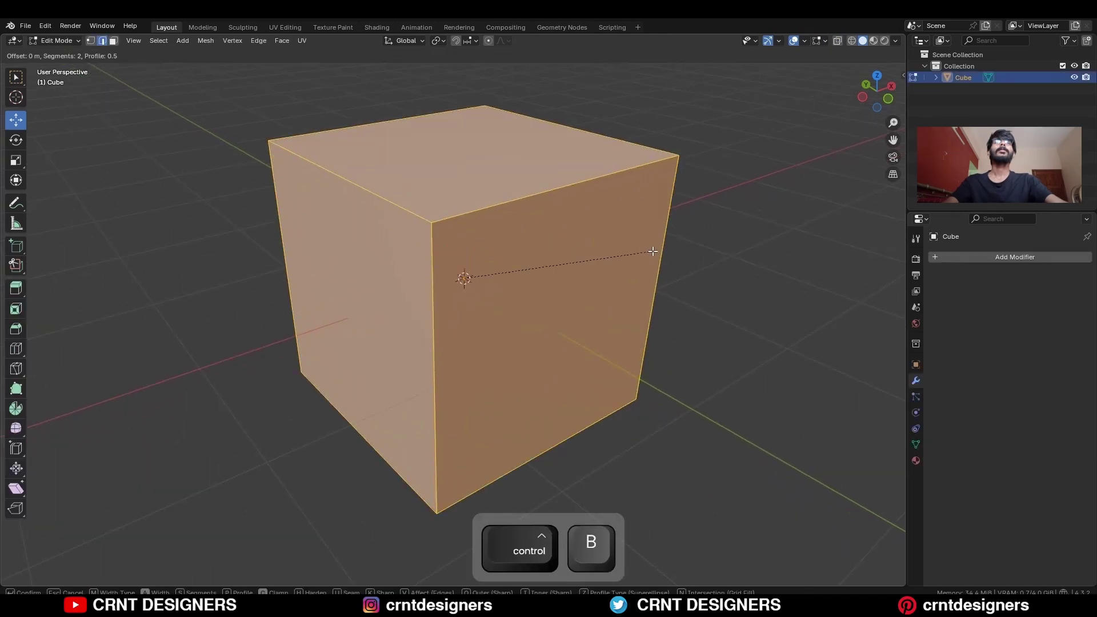
{"action": "left_click", "coordinate": [633, 269]}
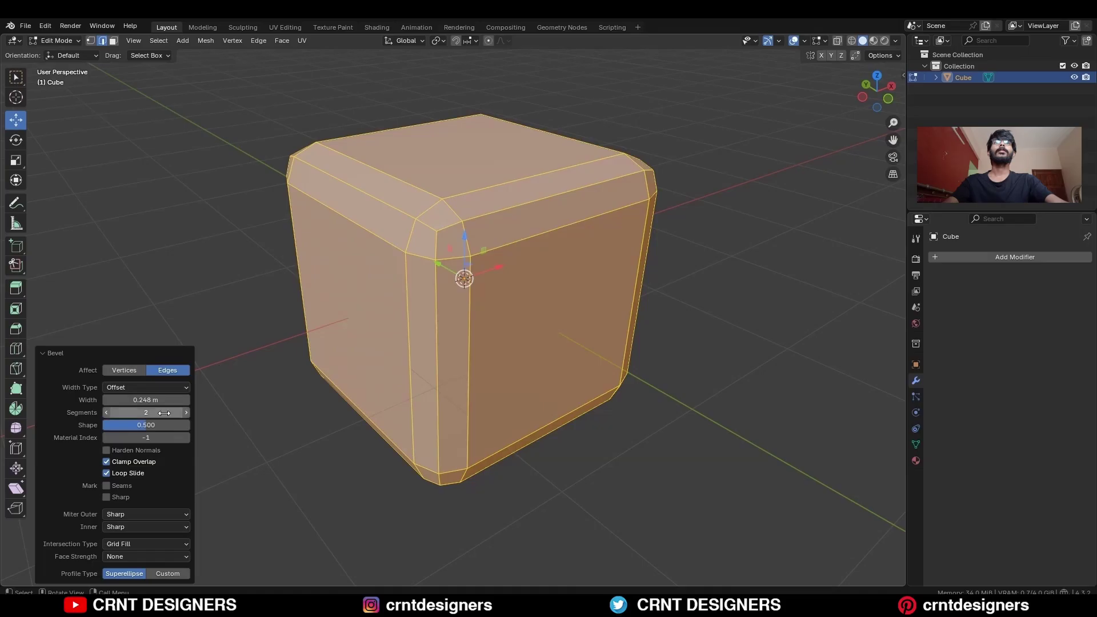
{"action": "left_click", "coordinate": [184, 411]}
{"action": "left_click", "coordinate": [184, 411]}
{"action": "double_click", "coordinate": [146, 400]}
{"action": "type", "text": "0.3"}
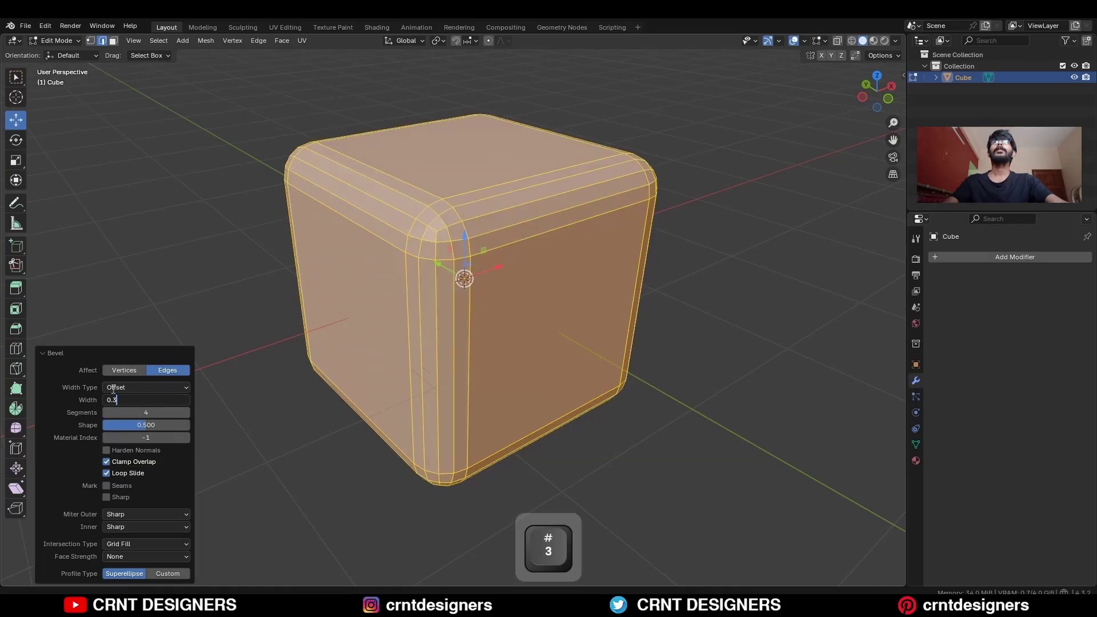
{"action": "key", "text": "Return"}
- Return to Object Mode and add a second 2 m cube at the origin, viewed from the front
{"action": "scroll", "coordinate": [431, 283], "scroll_direction": "down", "scroll_amount": 1}
{"action": "key", "text": "KP_1"}
{"action": "key", "text": "Tab"}
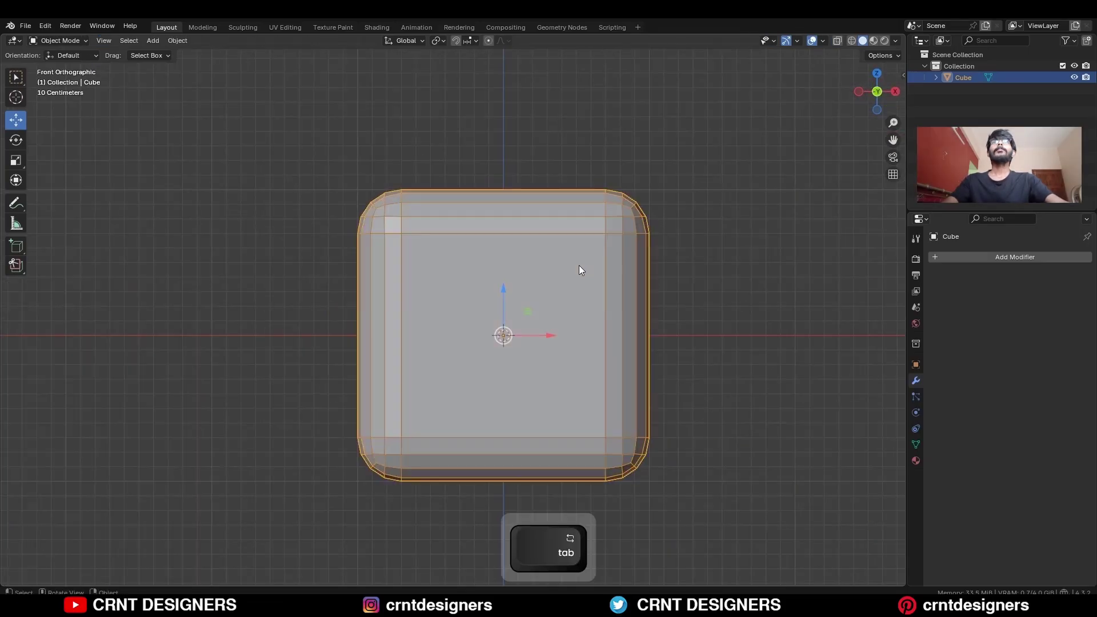
{"action": "key", "text": "shift+a"}
{"action": "mouse_move", "coordinate": [488, 145]}
{"action": "left_click", "coordinate": [553, 151]}
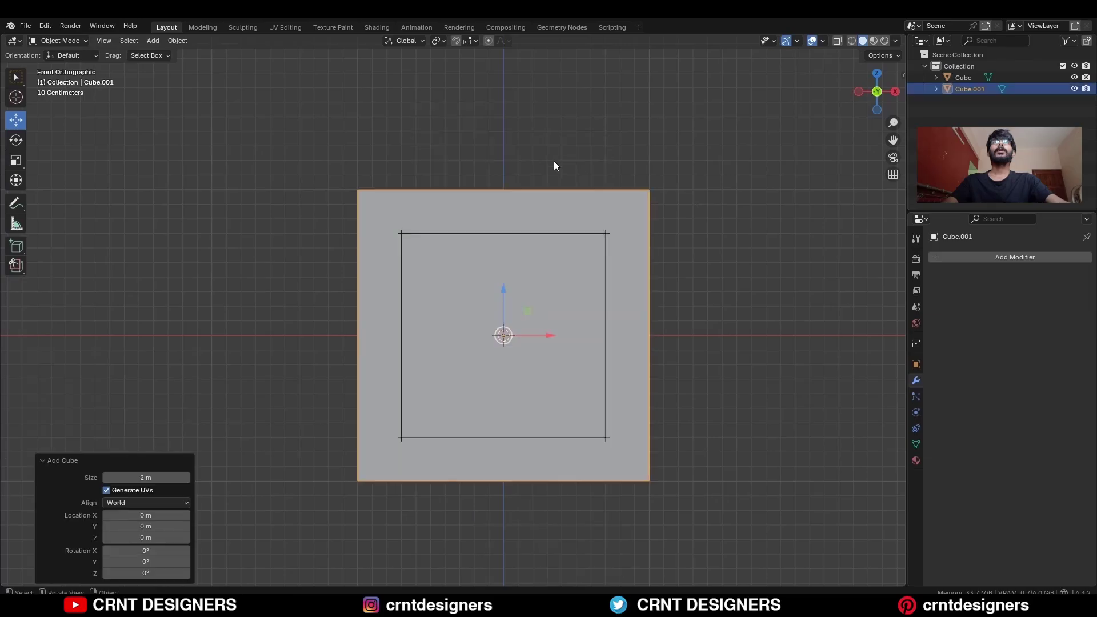
- Scale the second cube uniformly to 0.7 and apply its scale, with X-ray display on
{"action": "key", "text": "s"}
{"action": "left_click", "coordinate": [638, 230], "text": "ctrl"}
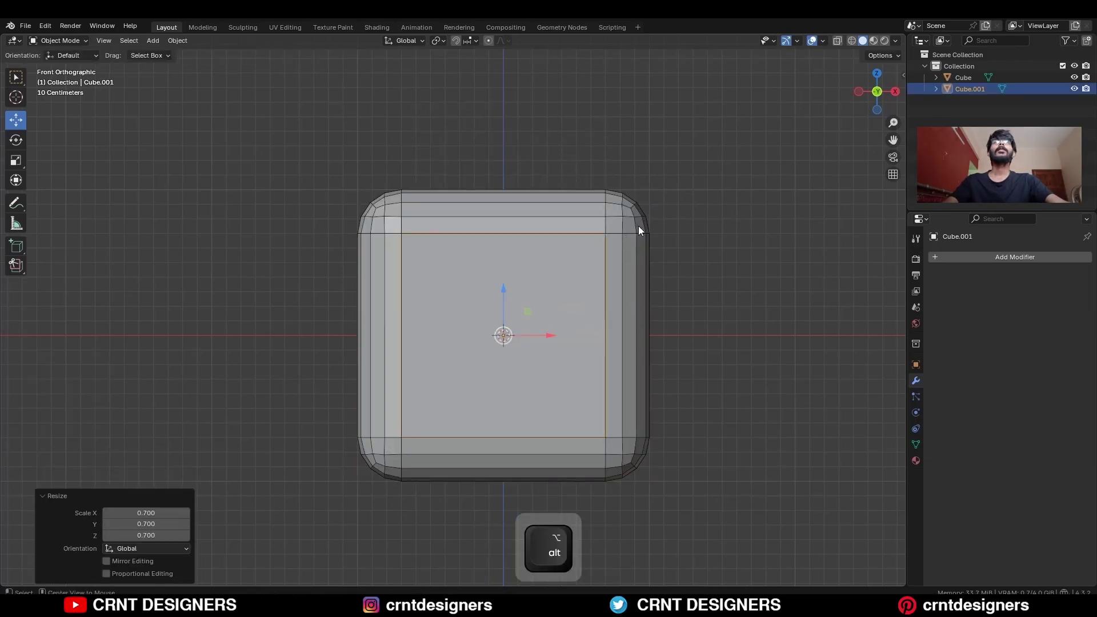
{"action": "key", "text": "alt+z"}
{"action": "key", "text": "ctrl+a"}
{"action": "left_click", "coordinate": [618, 270]}
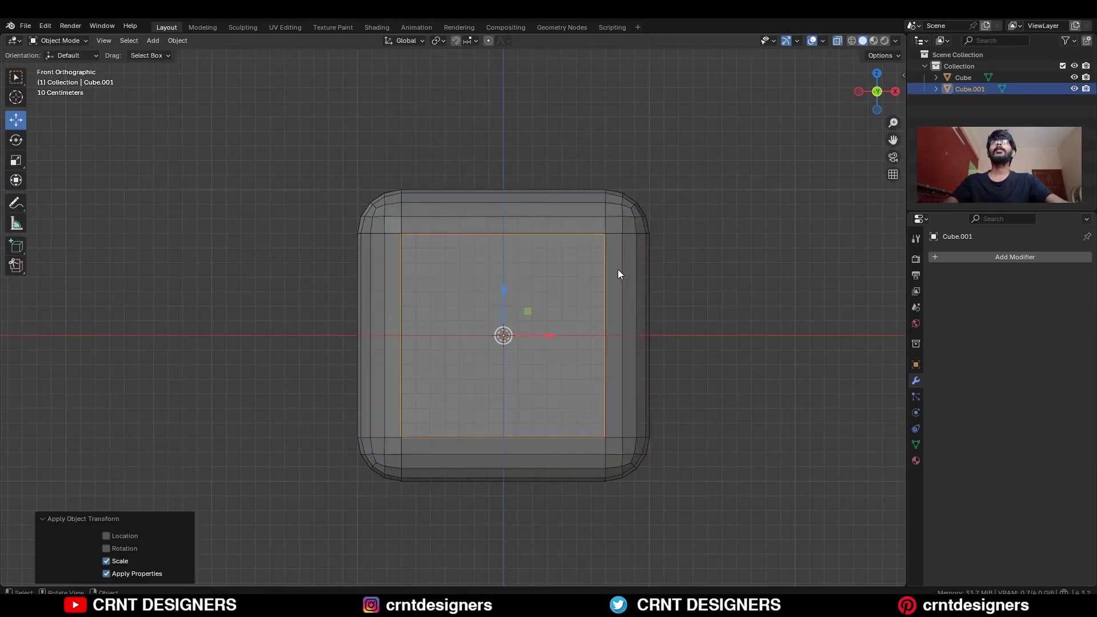
- Bevel the inner cube's four front-to-back corner edges with 4 segments
{"action": "key", "text": "Tab"}
{"action": "key", "text": "1"}
{"action": "left_click", "coordinate": [401, 233]}
{"action": "left_click_drag", "start_coordinate": [640, 208], "coordinate": [538, 265], "text": "shift"}
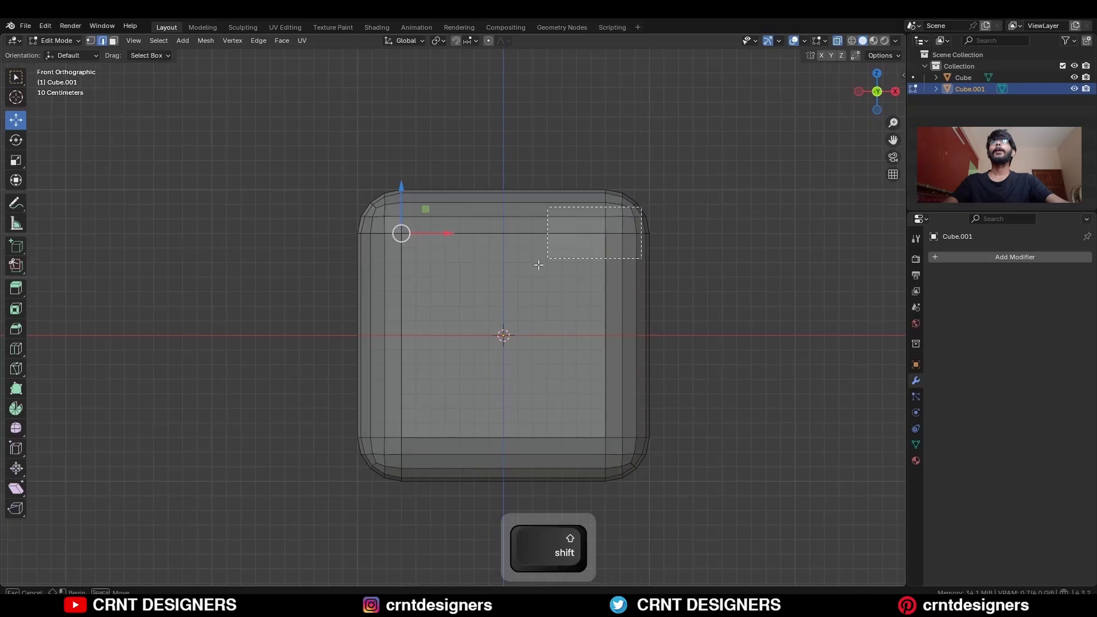
{"action": "left_click_drag", "start_coordinate": [542, 473], "coordinate": [541, 473], "text": "shift"}
{"action": "left_click_drag", "start_coordinate": [454, 372], "coordinate": [298, 499], "text": "shift"}
{"action": "middle_click_drag", "start_coordinate": [343, 457], "coordinate": [680, 136]}
{"action": "key", "text": "ctrl+b"}
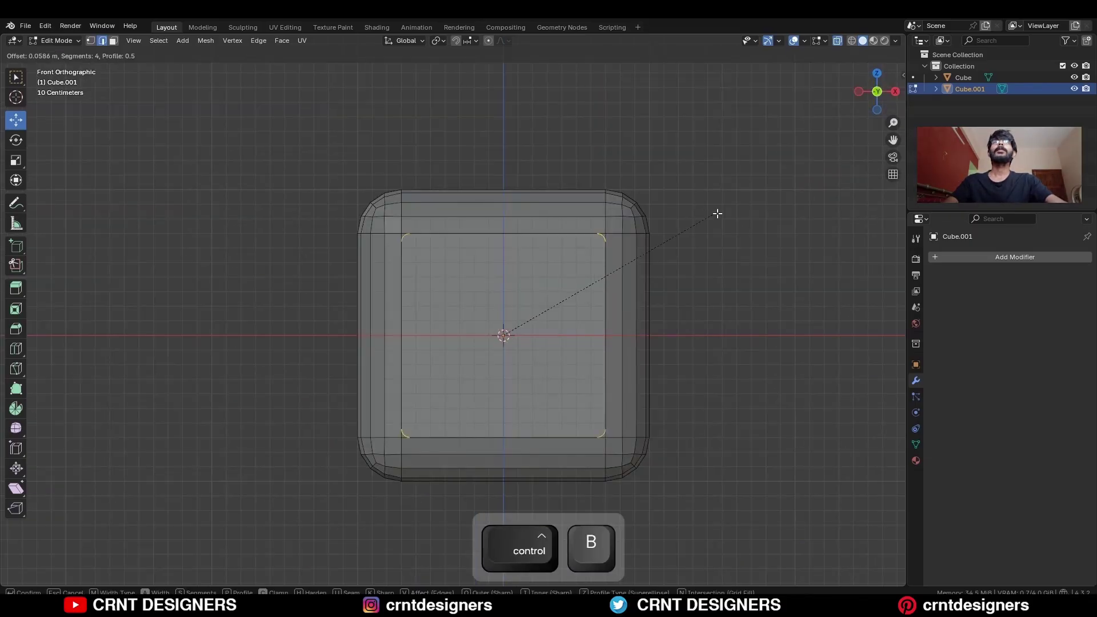
{"action": "left_click", "coordinate": [738, 216]}
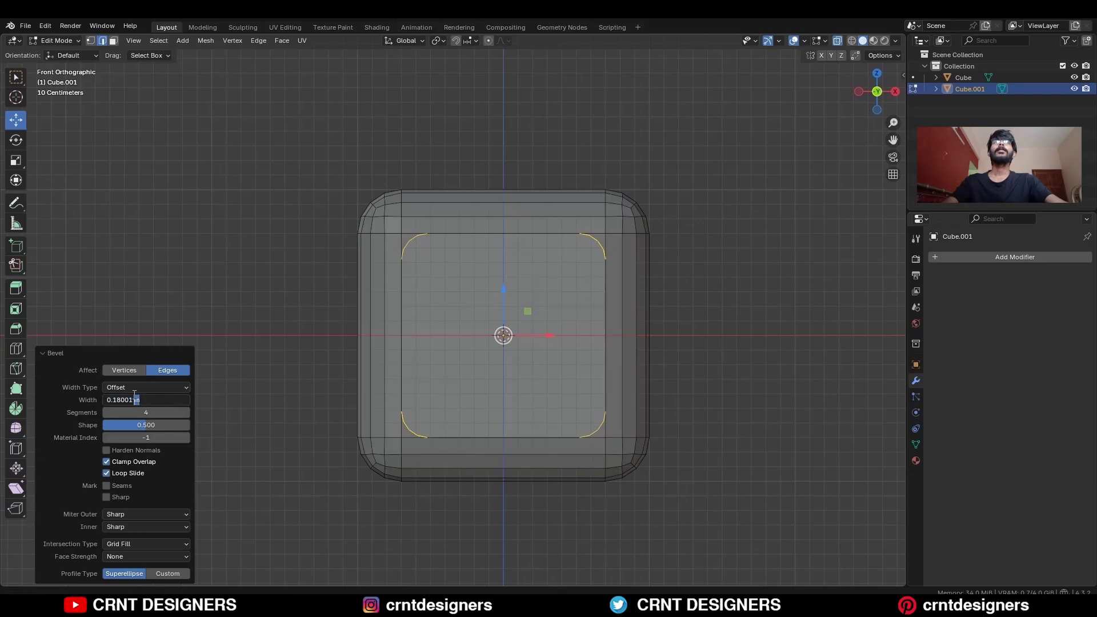
- Enlarge the entire inner cube uniformly so its outline comes close to the outer cube's bevelled border
{"action": "middle_click_drag", "start_coordinate": [615, 261], "coordinate": [605, 284], "text": "shift"}
{"action": "key", "text": "a"}
{"action": "key", "text": "s"}
{"action": "key", "text": "shift"}
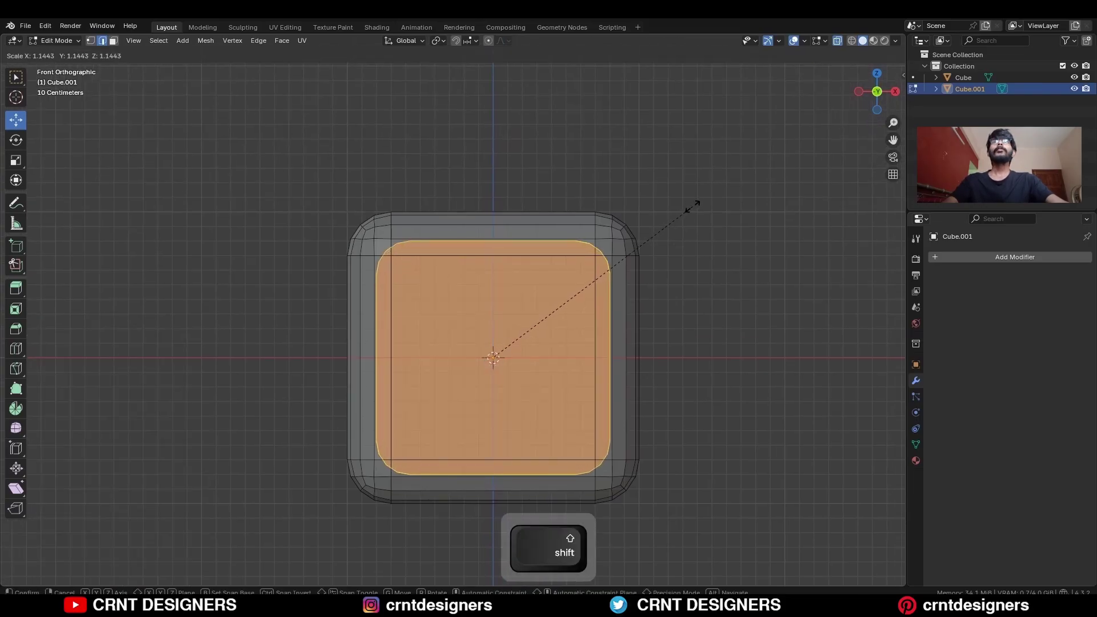
{"action": "left_click", "coordinate": [714, 189]}
- Turn off X-ray and stretch the inner cube along Y by about 2.162 so it passes through the outer cube
{"action": "middle_click_drag", "start_coordinate": [717, 183], "coordinate": [674, 355]}
{"action": "key", "text": "alt+a"}
{"action": "key", "text": "alt+z"}
{"action": "key", "text": "a"}
{"action": "key", "text": "s"}
{"action": "key", "text": "y"}
{"action": "left_click", "coordinate": [685, 269]}
{"action": "scroll", "coordinate": [685, 269], "scroll_direction": "up", "scroll_amount": 5}
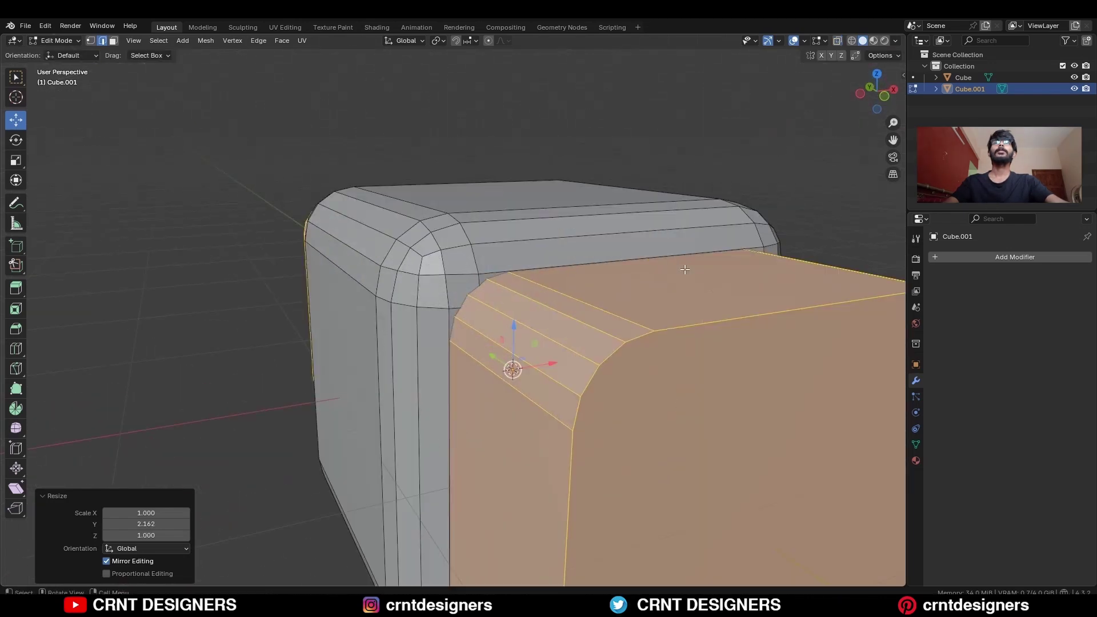
- Fine-tune the size of the inner box with a uniform scale of 1.003, checking it from the front
{"action": "key", "text": "KP_1"}
{"action": "scroll", "coordinate": [654, 272], "scroll_direction": "up", "scroll_amount": 5}
{"action": "key", "text": "s"}
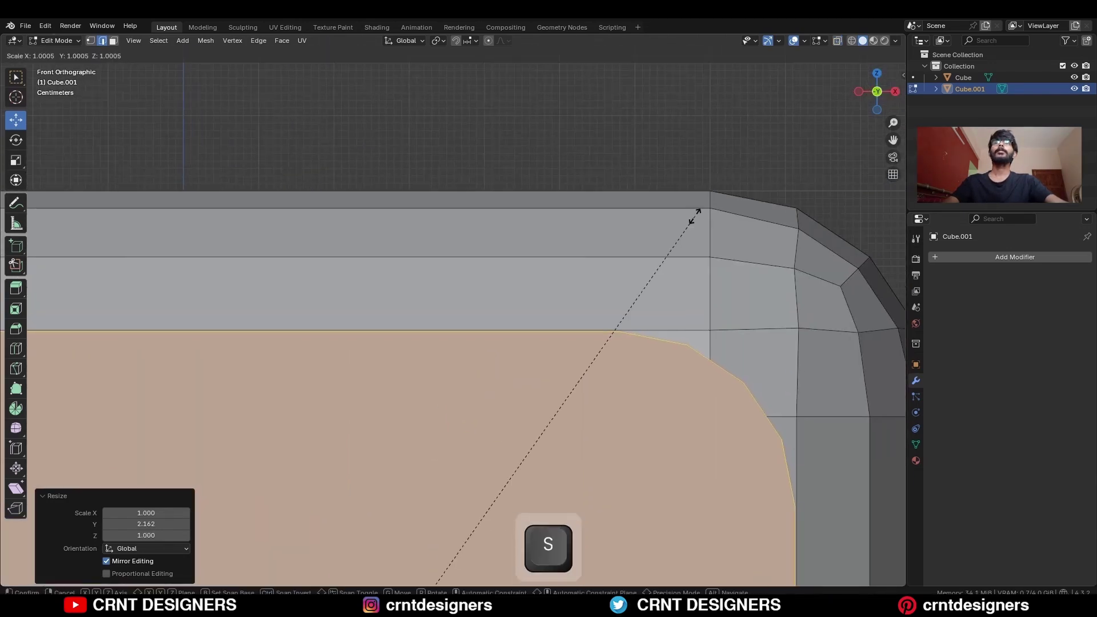
{"action": "key", "text": "shift"}
{"action": "right_click", "coordinate": [684, 234]}
{"action": "scroll", "coordinate": [571, 238], "scroll_direction": "down", "scroll_amount": 8}
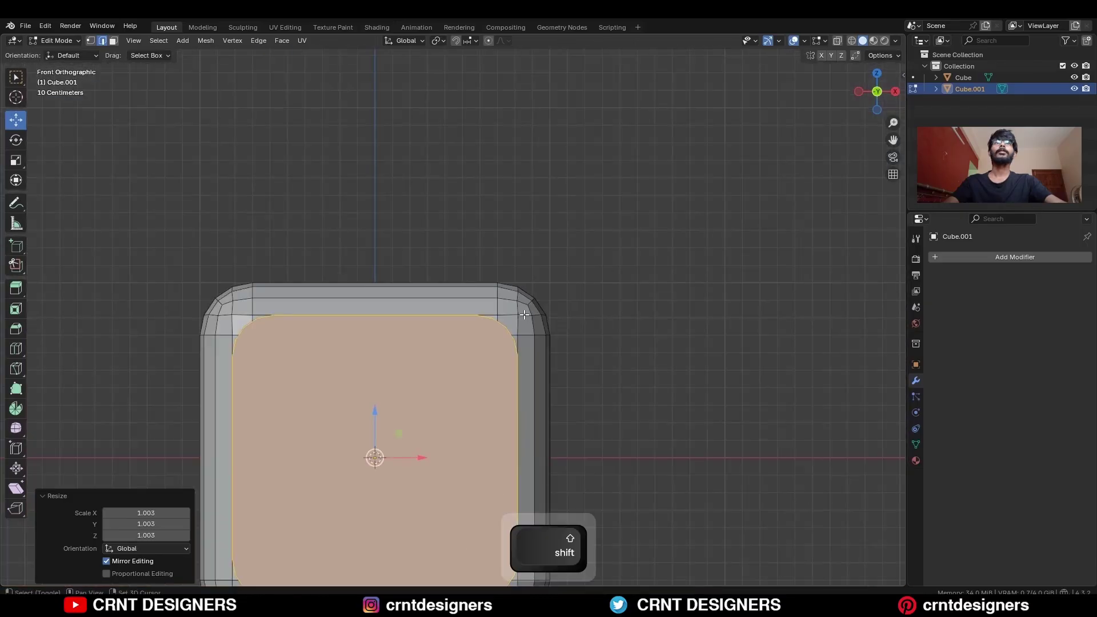
- Subtract the long box from the rounded cube with a Brush Boolean Difference and apply the cube's Boolean modifier
{"action": "key", "text": "Tab"}
{"action": "middle_click_drag", "start_coordinate": [474, 238], "coordinate": [557, 325]}
{"action": "left_click", "coordinate": [484, 246], "text": "shift"}
{"action": "key", "text": "n"}
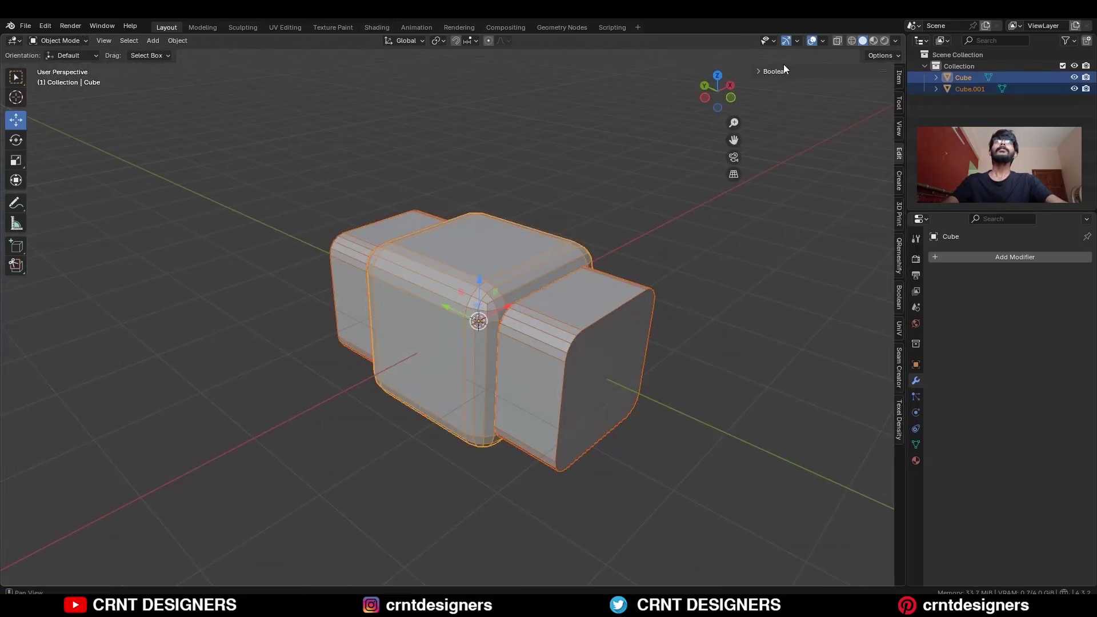
{"action": "left_click", "coordinate": [802, 160]}
{"action": "mouse_move", "coordinate": [632, 173]}
{"action": "middle_mouse_down"}
{"action": "mouse_move", "coordinate": [560, 213]}
{"action": "mouse_move", "coordinate": [506, 218]}
{"action": "mouse_move", "coordinate": [592, 223]}
{"action": "mouse_move", "coordinate": [655, 279]}
{"action": "middle_mouse_up"}
{"action": "left_click", "coordinate": [613, 251]}
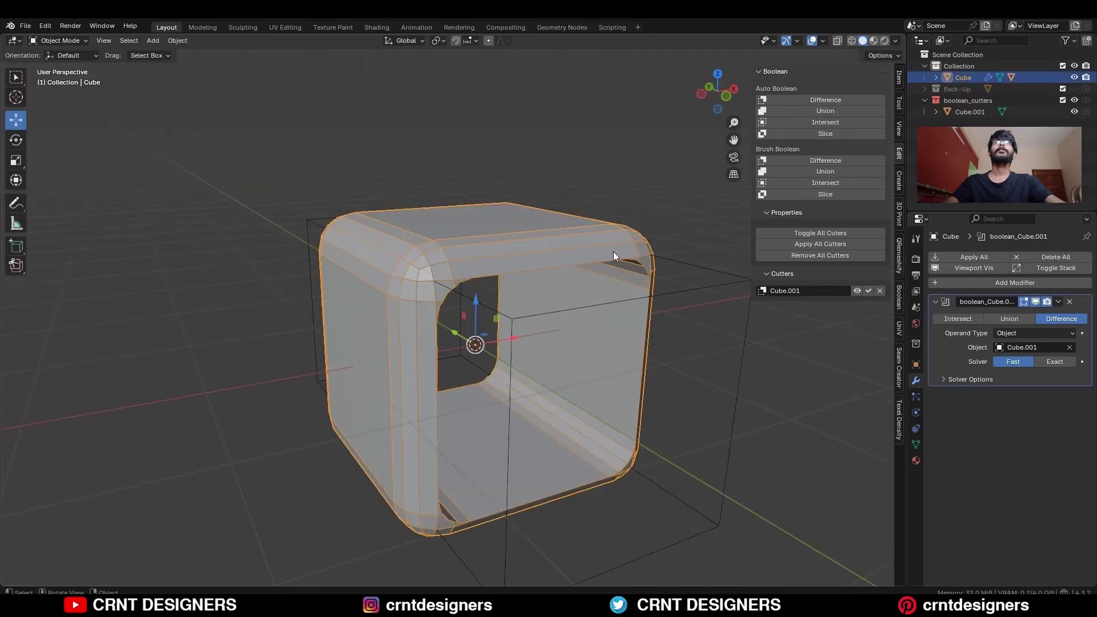
{"action": "left_click", "coordinate": [1058, 301]}
{"action": "left_click", "coordinate": [1051, 312]}
- Rotate the box cutter 90° about the vertical axis so it runs along X
{"action": "left_click", "coordinate": [705, 286]}
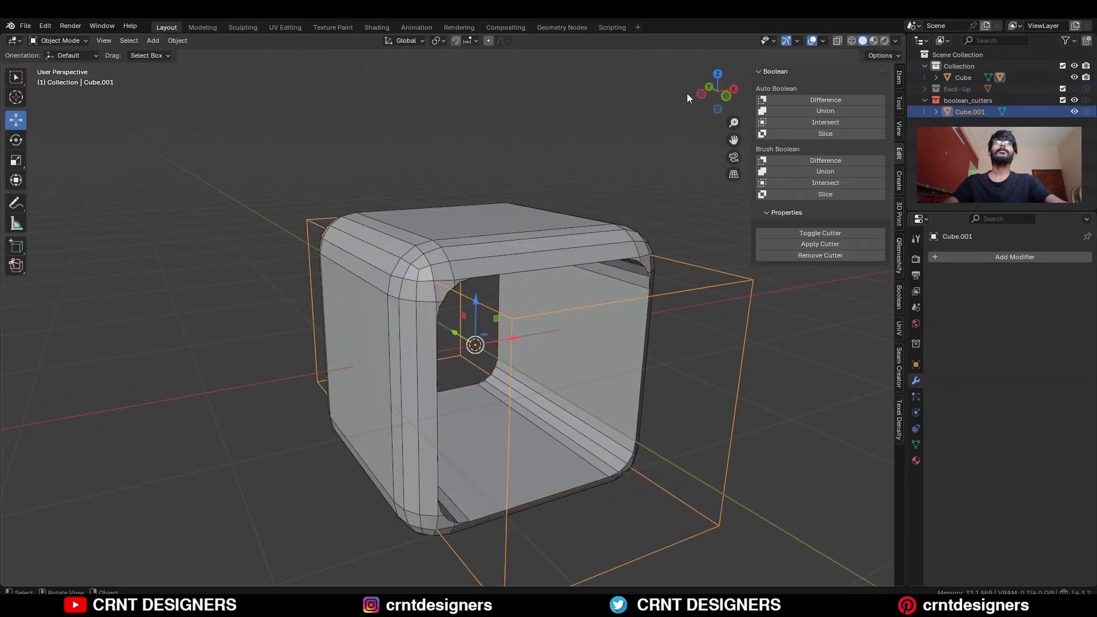
{"action": "left_click", "coordinate": [715, 75]}
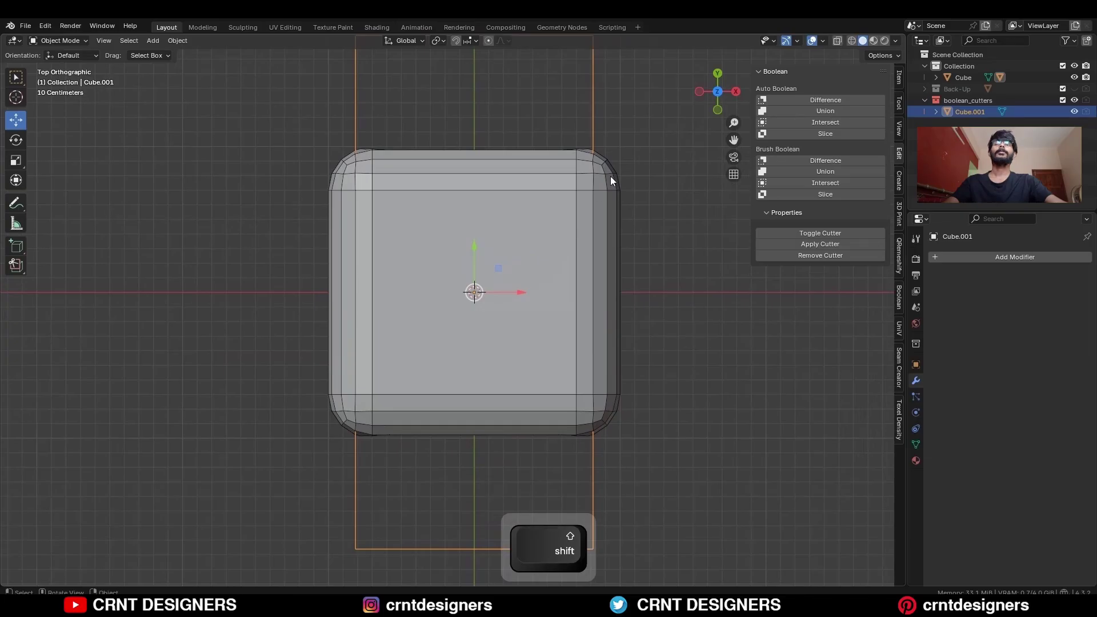
{"action": "key", "text": "r"}
{"action": "left_click", "coordinate": [574, 399]}
{"action": "middle_click_drag", "start_coordinate": [485, 362], "coordinate": [566, 259]}
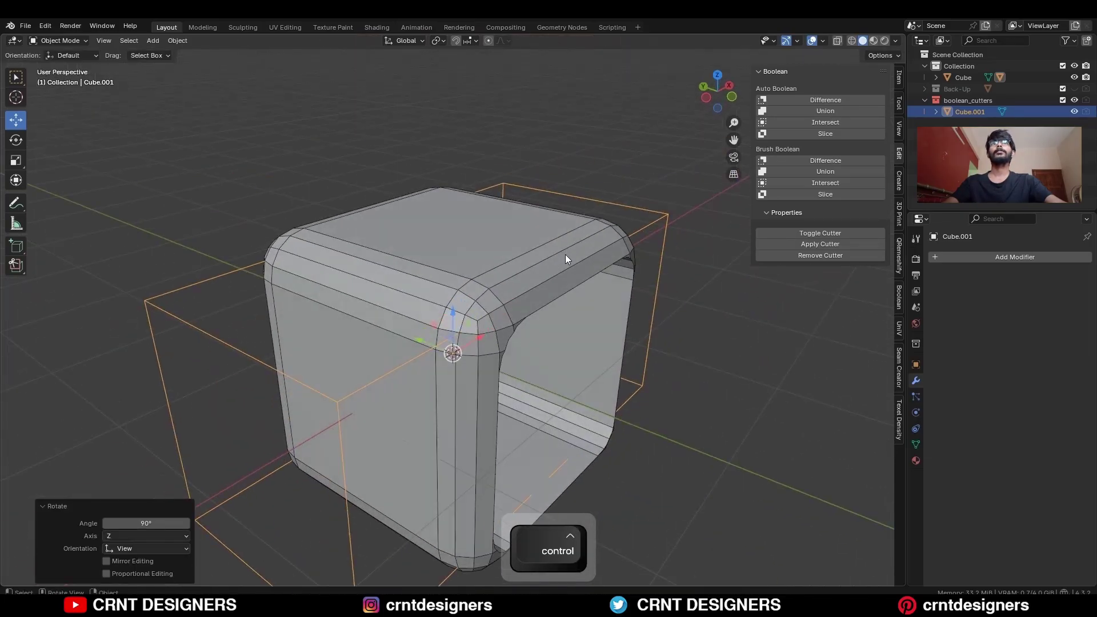
- Cut the rounded cube through its X sides with a Brush Boolean Difference and apply the modifier
{"action": "left_click", "coordinate": [535, 258], "text": "shift"}
{"action": "left_click", "coordinate": [804, 159]}
{"action": "mouse_move", "coordinate": [549, 206]}
{"action": "middle_mouse_down"}
{"action": "mouse_move", "coordinate": [505, 214]}
{"action": "mouse_move", "coordinate": [462, 250]}
{"action": "middle_mouse_up"}
{"action": "left_click", "coordinate": [570, 265]}
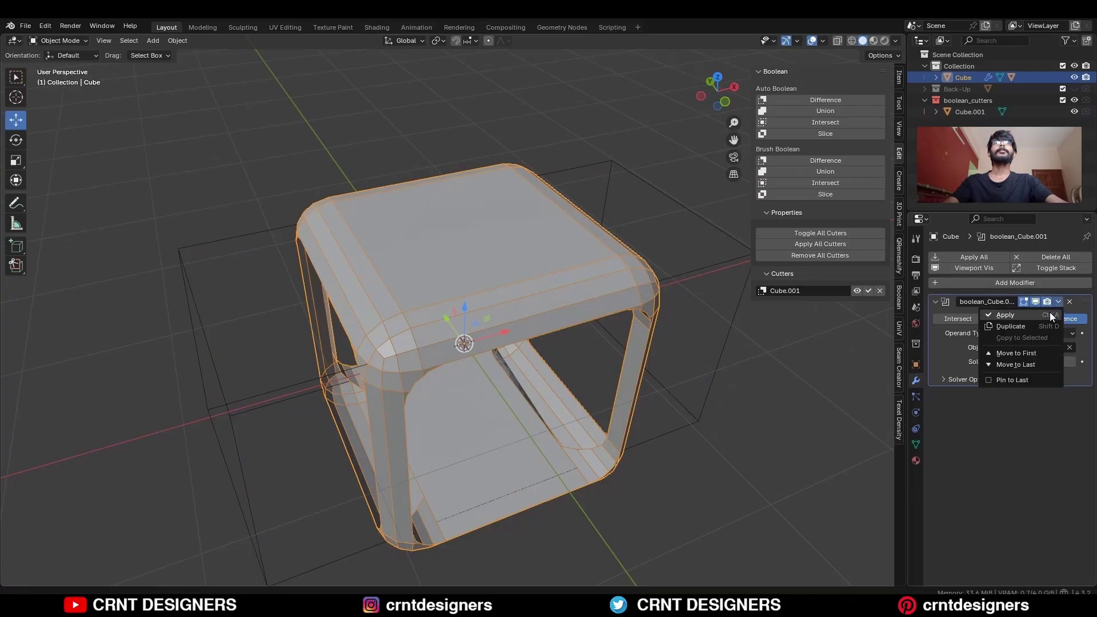
{"action": "left_click", "coordinate": [1051, 315]}
- Rotate the box cutter 90° in the front view so it stands vertically through the cube
{"action": "left_click", "coordinate": [730, 258]}
{"action": "left_click", "coordinate": [725, 102]}
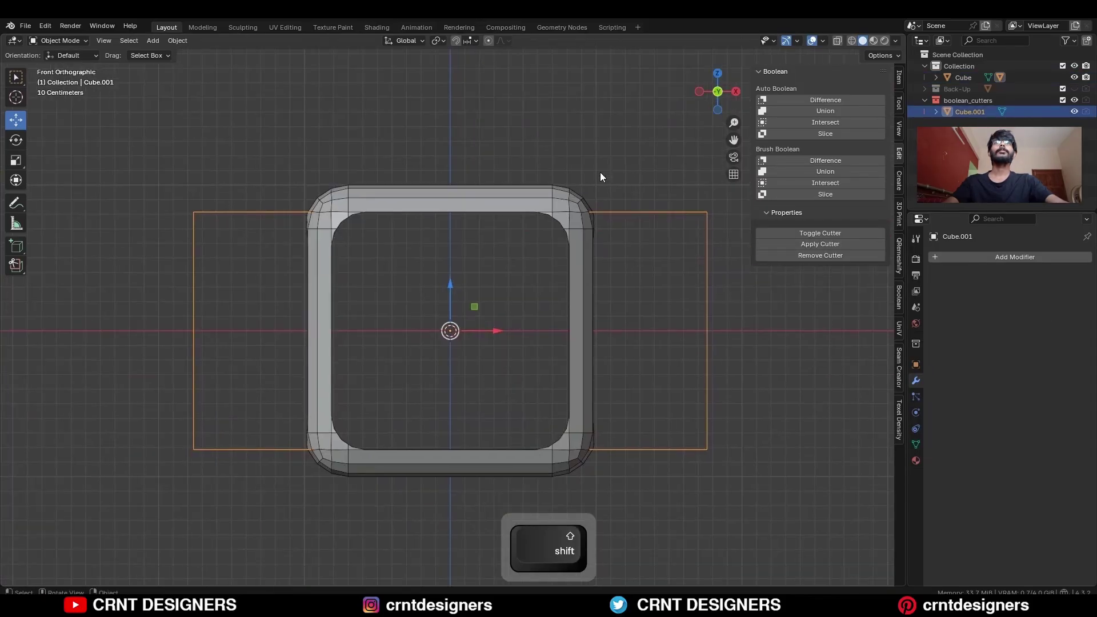
{"action": "key", "text": "r"}
{"action": "left_click", "coordinate": [503, 387]}
{"action": "mouse_move", "coordinate": [503, 386]}
{"action": "middle_mouse_down"}
{"action": "mouse_move", "coordinate": [502, 256]}
{"action": "mouse_move", "coordinate": [488, 222]}
{"action": "middle_mouse_up"}
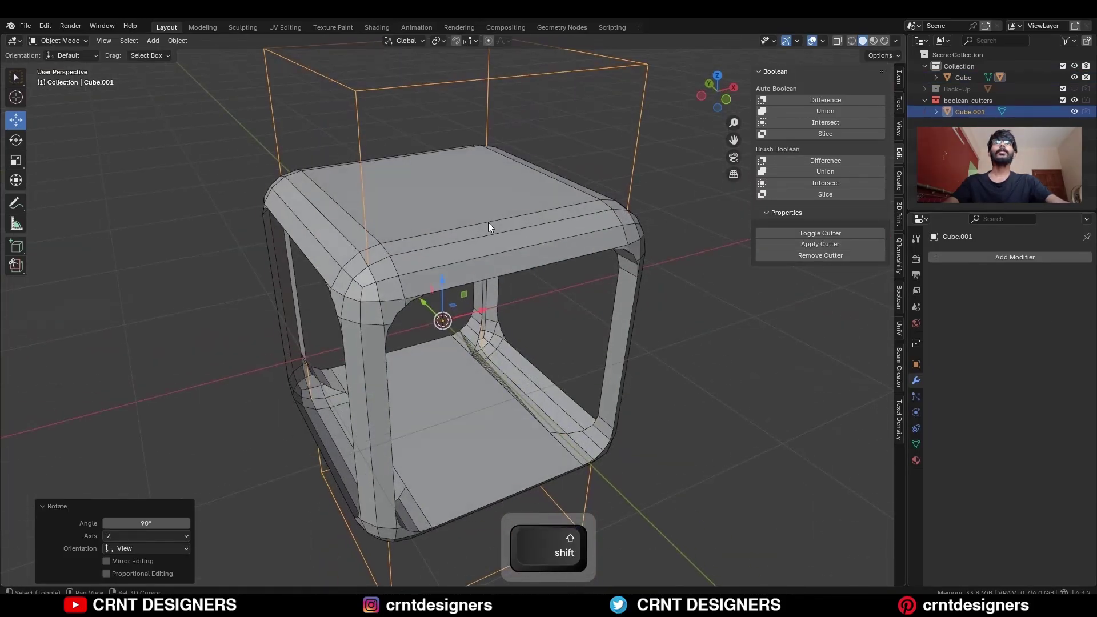
- Subtract the vertical cutter from the cube with a Brush Boolean Difference and scale the cutter uniformly by 1.002
{"action": "left_click", "coordinate": [488, 222], "text": "shift"}
{"action": "left_click", "coordinate": [812, 160]}
{"action": "left_click", "coordinate": [674, 258]}
{"action": "key", "text": "KP_7"}
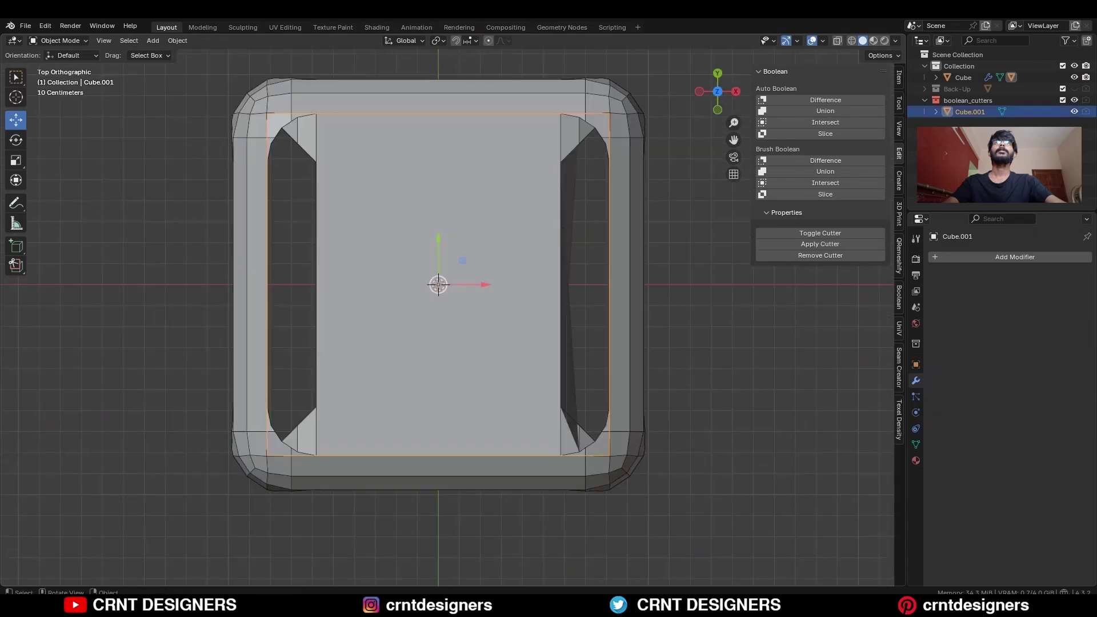
{"action": "key", "text": "s"}
{"action": "left_click", "coordinate": [654, 187]}
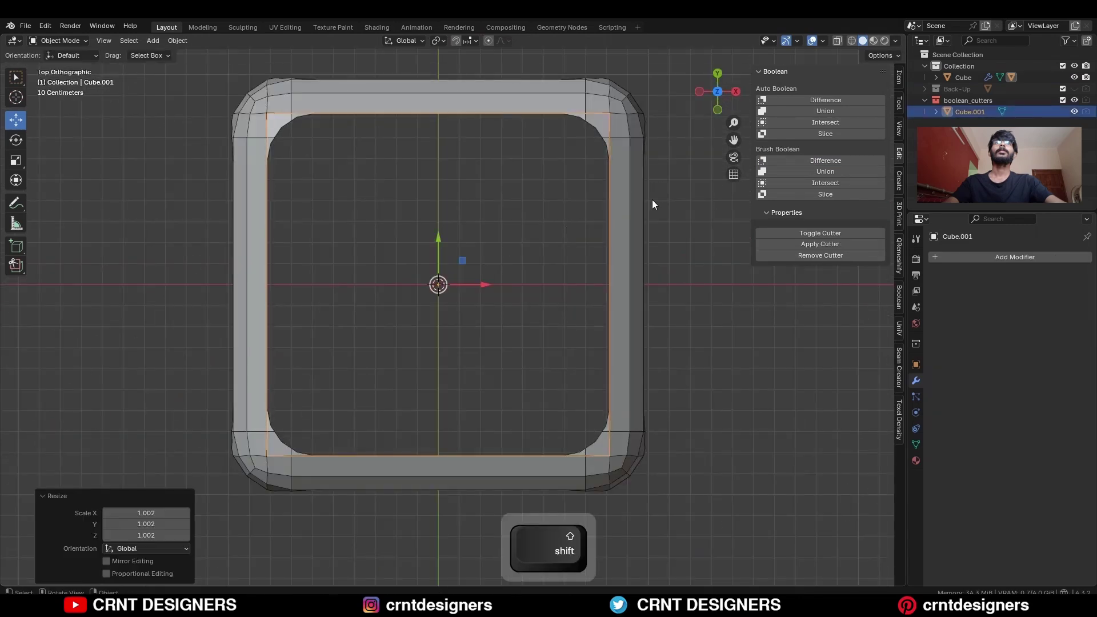
- Apply the Boolean modifier on the cube frame and hide the box cutter
{"action": "middle_click_drag", "start_coordinate": [653, 200], "coordinate": [602, 197]}
{"action": "left_click", "coordinate": [550, 287]}
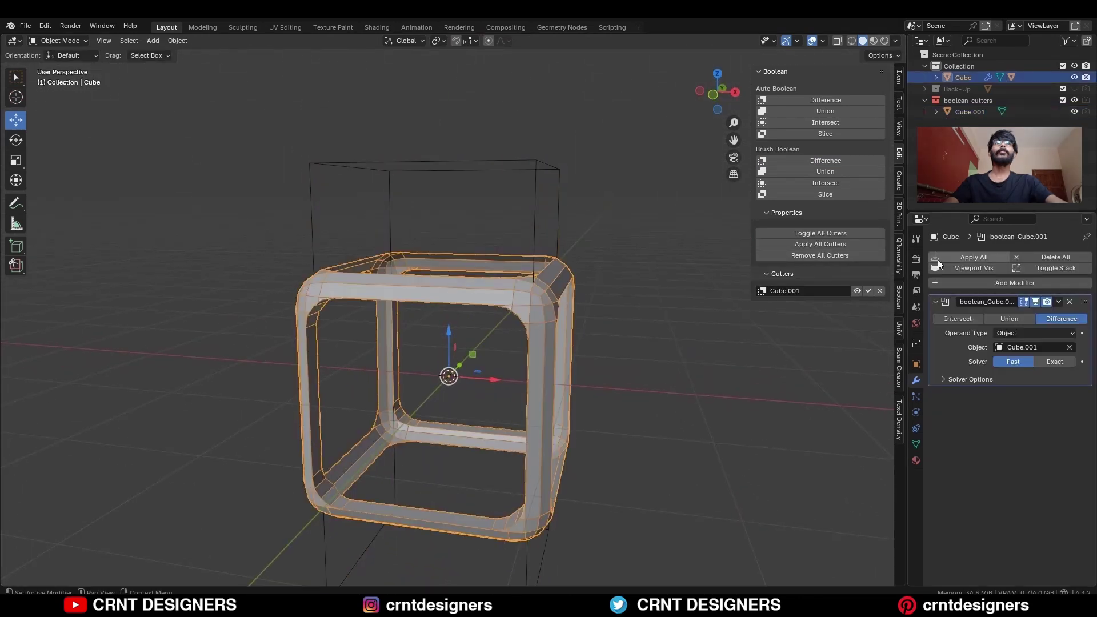
{"action": "left_click", "coordinate": [1058, 302]}
{"action": "left_click", "coordinate": [1049, 321]}
{"action": "left_click", "coordinate": [1047, 112]}
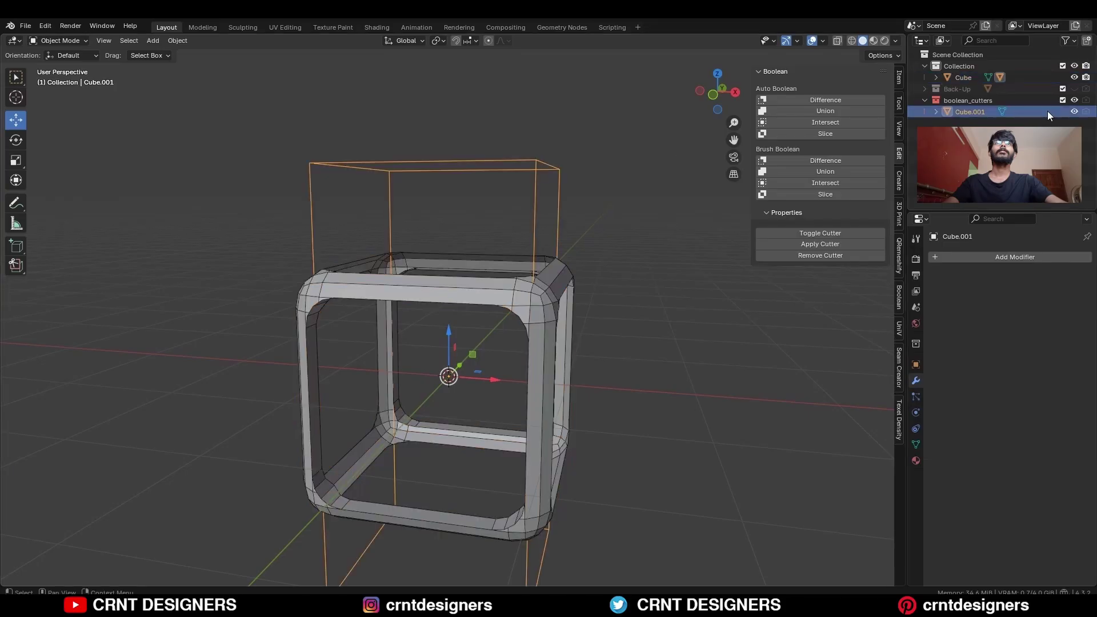
{"action": "left_click", "coordinate": [1073, 111]}
- Select the entire frame mesh in Edit Mode and symmetrize it across two axes
{"action": "middle_click_drag", "start_coordinate": [463, 289], "coordinate": [425, 144]}
{"action": "left_click", "coordinate": [425, 144]}
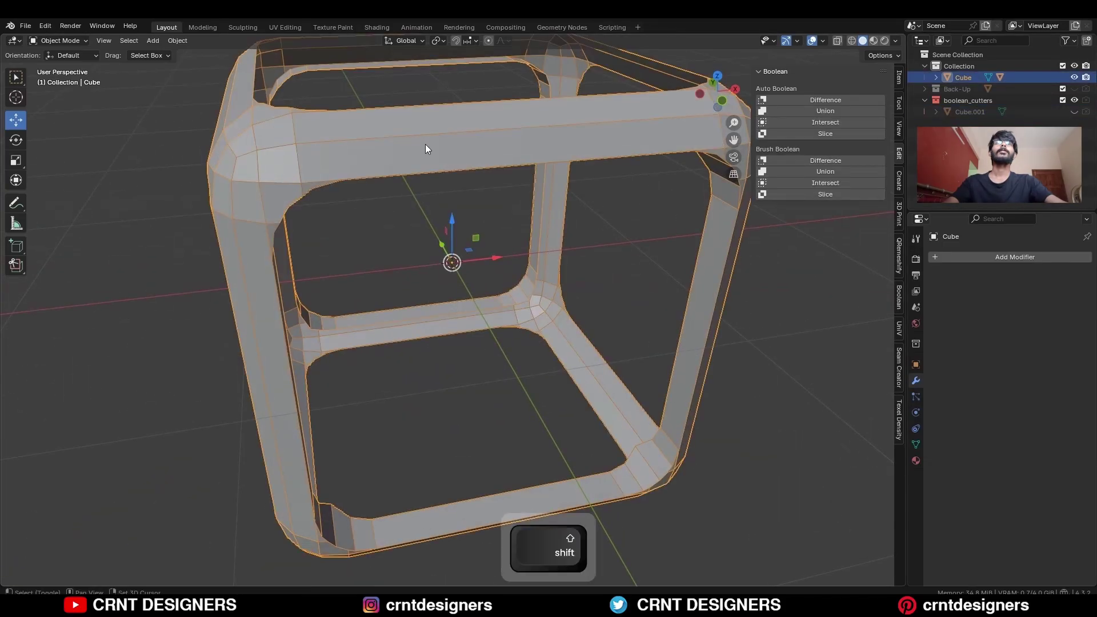
{"action": "key", "text": "Tab"}
{"action": "scroll", "coordinate": [532, 229], "scroll_direction": "up", "scroll_amount": 6}
{"action": "key", "text": "KP_7"}
{"action": "scroll", "coordinate": [531, 229], "scroll_direction": "down", "scroll_amount": 6}
{"action": "key", "text": "a"}
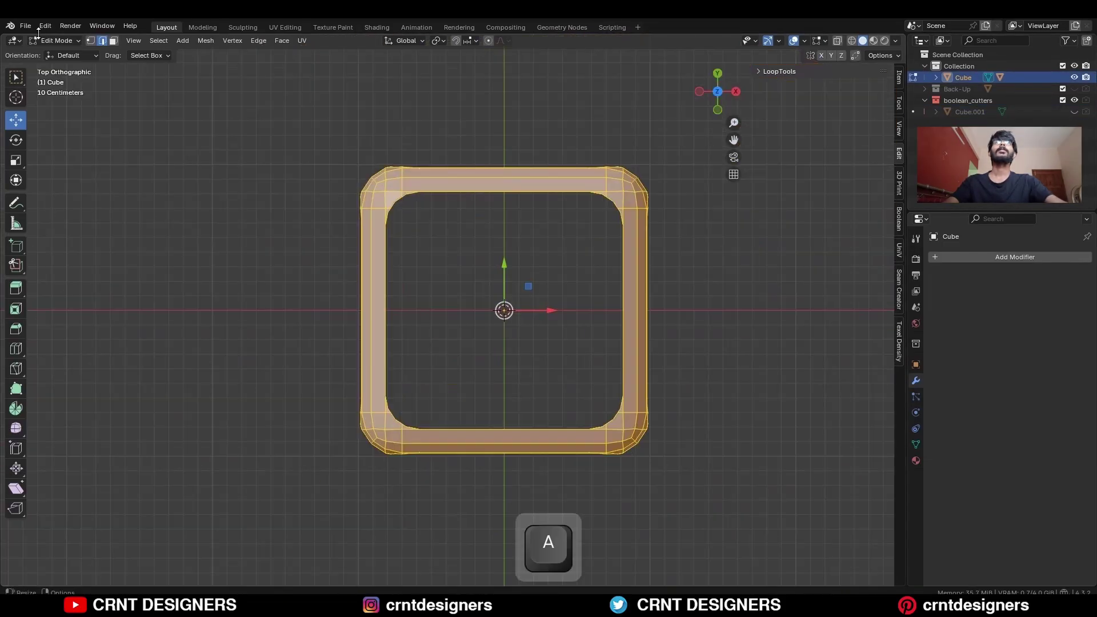
{"action": "left_click", "coordinate": [206, 40]}
{"action": "left_click", "coordinate": [259, 206]}
{"action": "key", "text": "a"}
{"action": "left_click", "coordinate": [206, 41]}
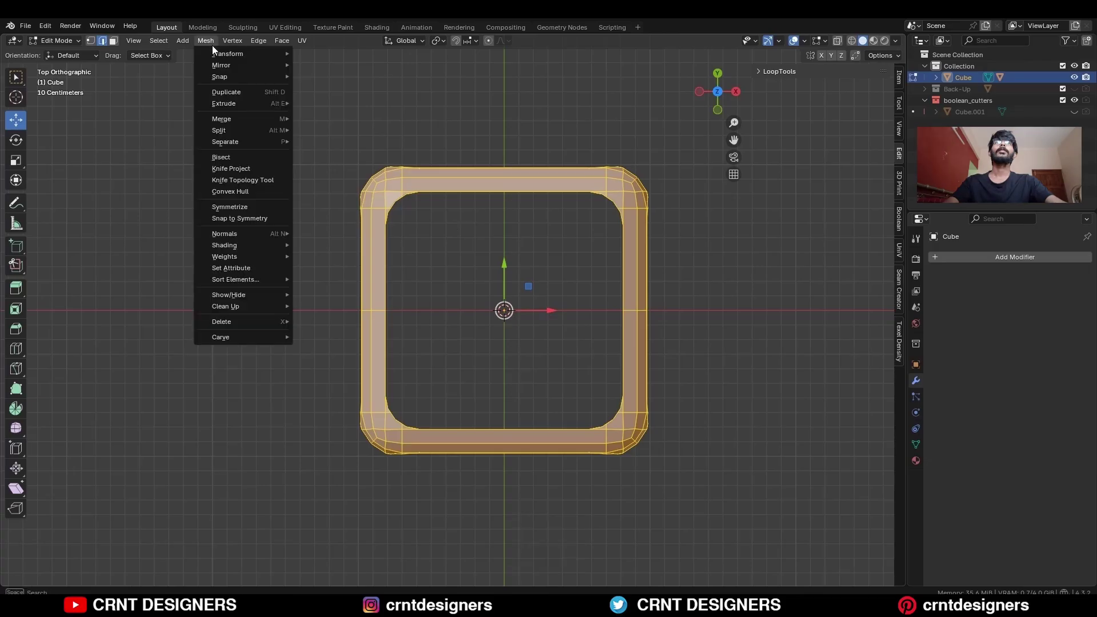
{"action": "left_click", "coordinate": [258, 206]}
- Symmetrize the entire frame mesh across the remaining axis, then clear the selection
{"action": "key", "text": "alt+a"}
{"action": "key", "text": "KP_1"}
{"action": "key", "text": "a"}
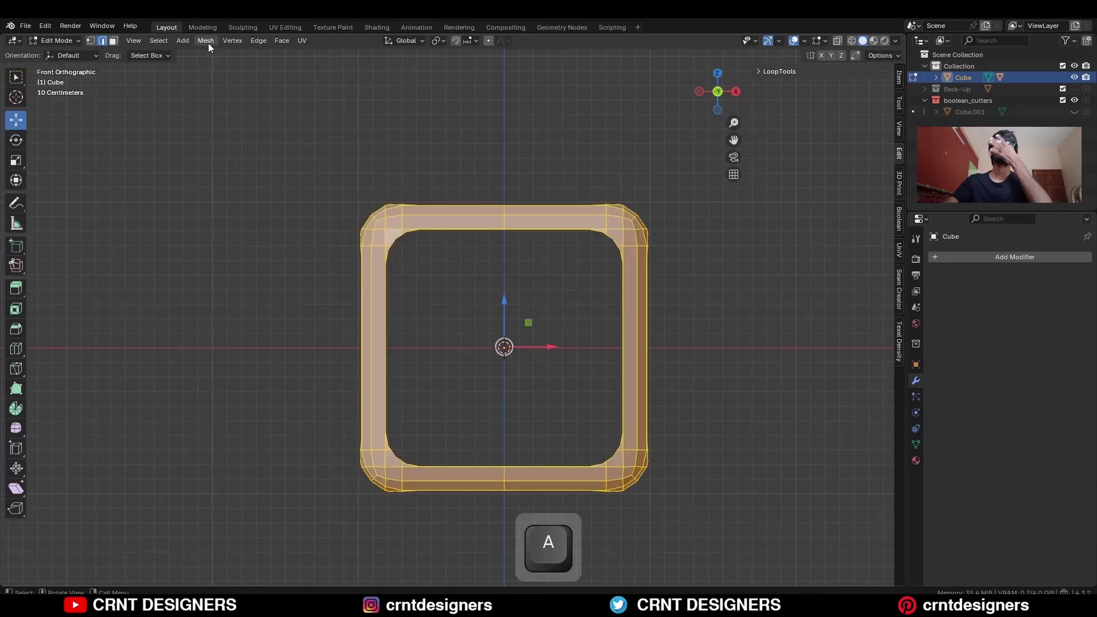
{"action": "left_click", "coordinate": [206, 41]}
{"action": "left_click", "coordinate": [259, 206]}
{"action": "key", "text": "alt+a"}
- Delete all of the frame's faces except those in the corner octant at negative X, negative Y and positive Z
{"action": "key", "text": "alt+z"}
{"action": "key", "text": "3"}
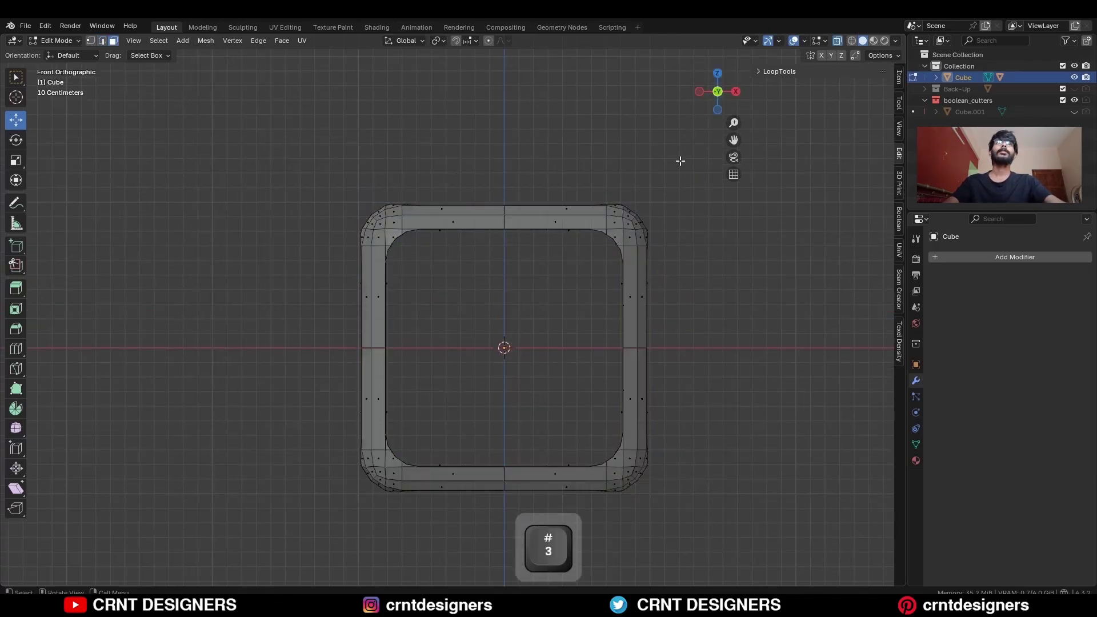
{"action": "left_click_drag", "start_coordinate": [684, 138], "coordinate": [504, 524]}
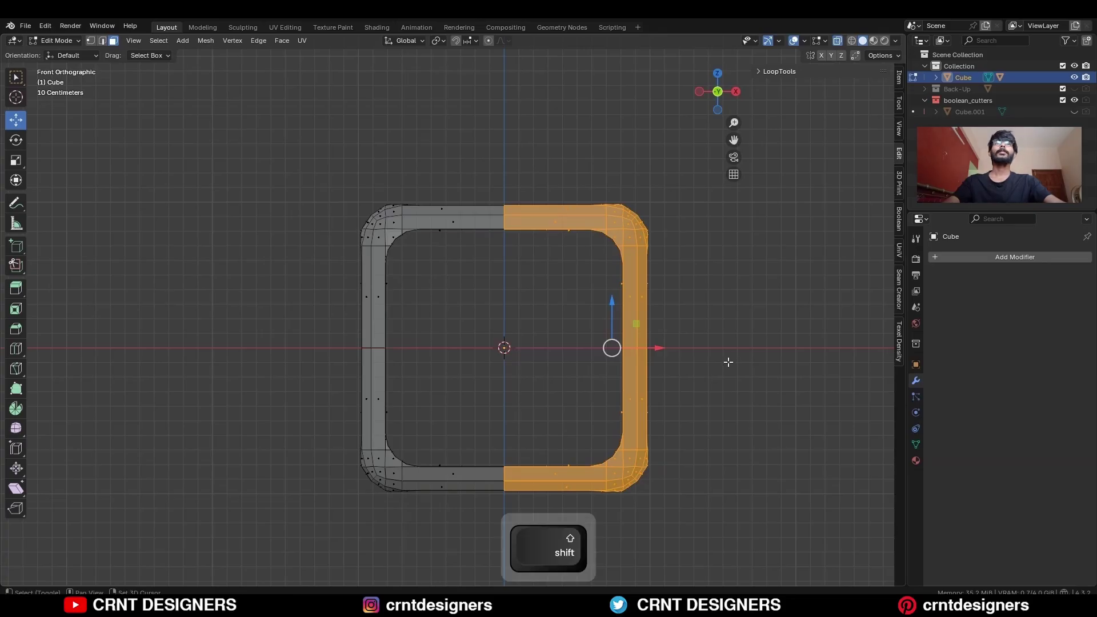
{"action": "left_click_drag", "start_coordinate": [727, 362], "coordinate": [257, 530], "text": "shift"}
{"action": "key", "text": "KP_7"}
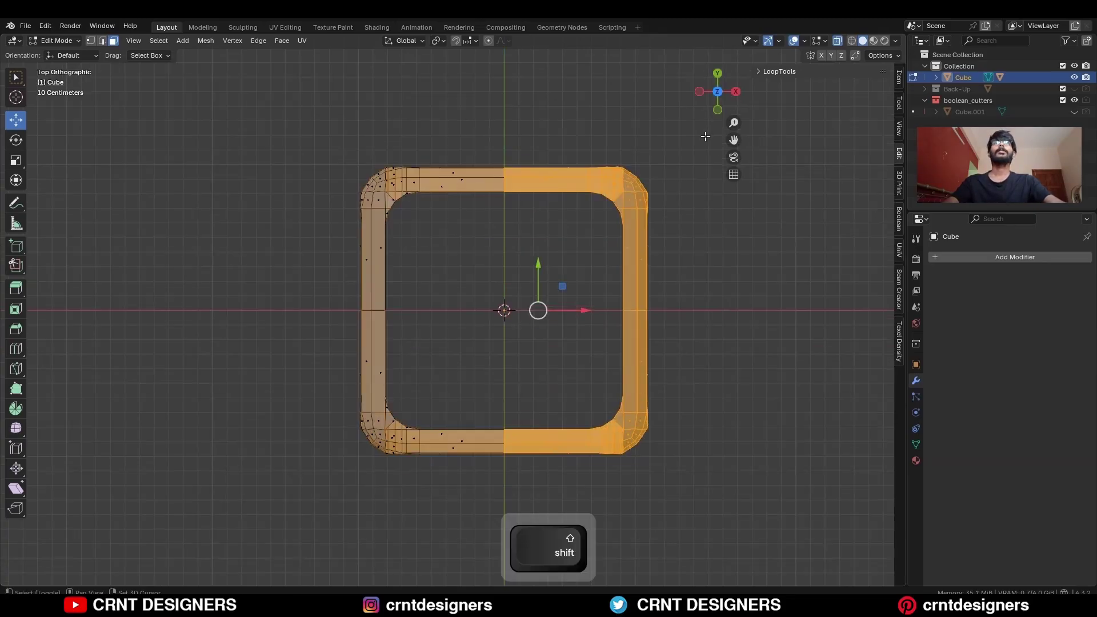
{"action": "left_click_drag", "start_coordinate": [708, 133], "coordinate": [210, 343], "text": "shift"}
{"action": "key", "text": "x"}
{"action": "left_click", "coordinate": [525, 258]}
{"action": "key", "text": "alt+z"}
{"action": "middle_click_drag", "start_coordinate": [525, 258], "coordinate": [502, 318]}
{"action": "scroll", "coordinate": [526, 338], "scroll_direction": "up", "scroll_amount": 3}
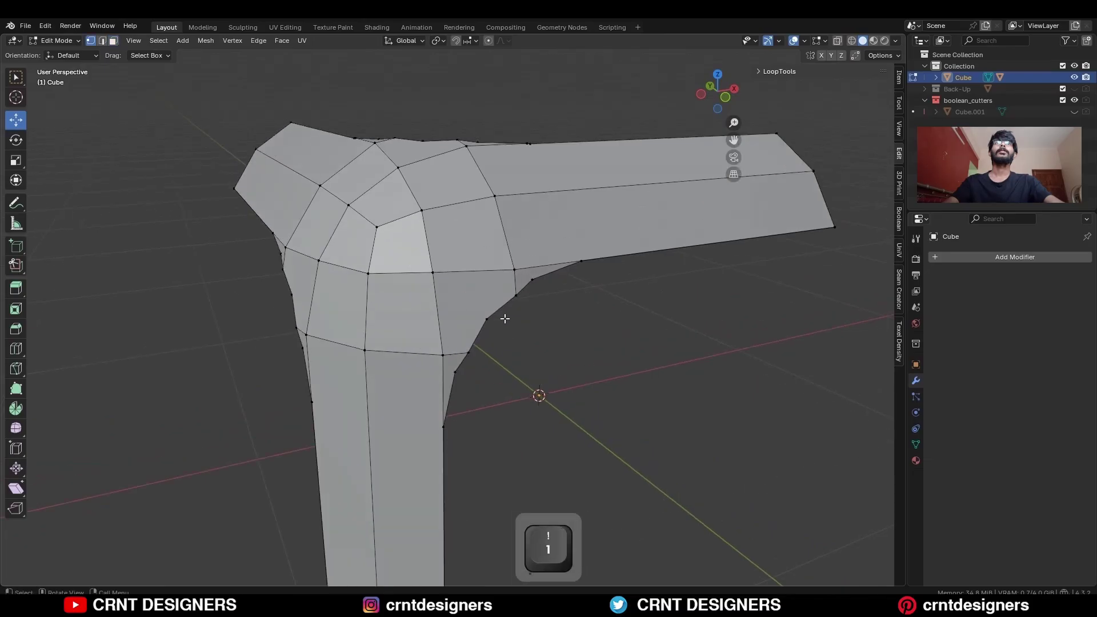
- Knife-cut three connecting edges from the front face's vertices to the inner bend and dissolve the two short horizontal edges beside it
{"action": "key", "text": "1"}
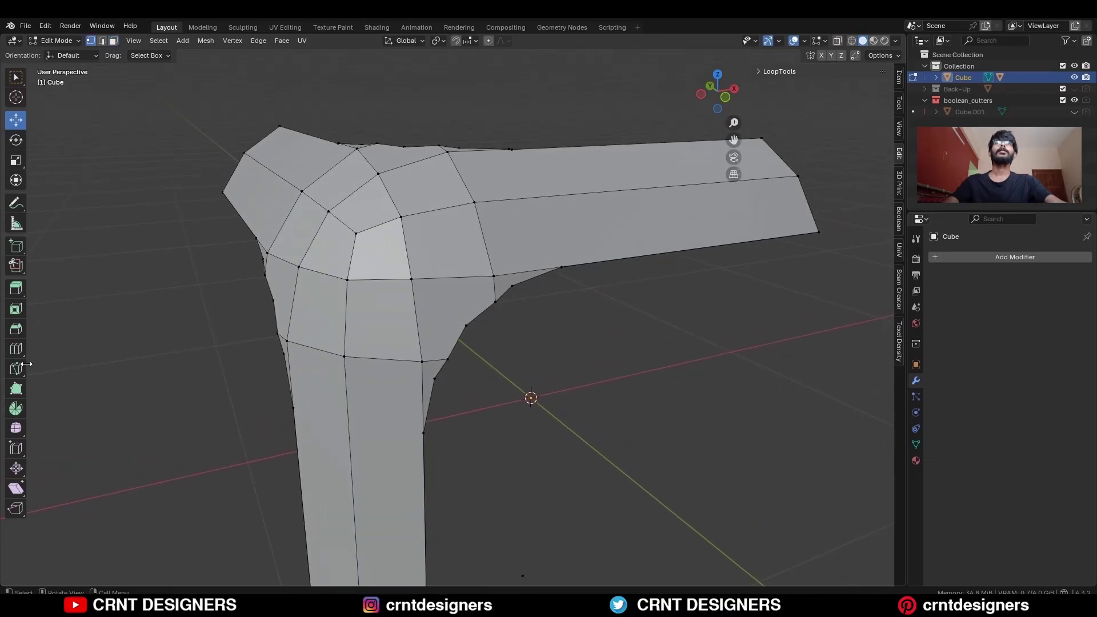
{"action": "left_click", "coordinate": [16, 368]}
{"action": "middle_click_drag", "start_coordinate": [172, 320], "coordinate": [252, 249]}
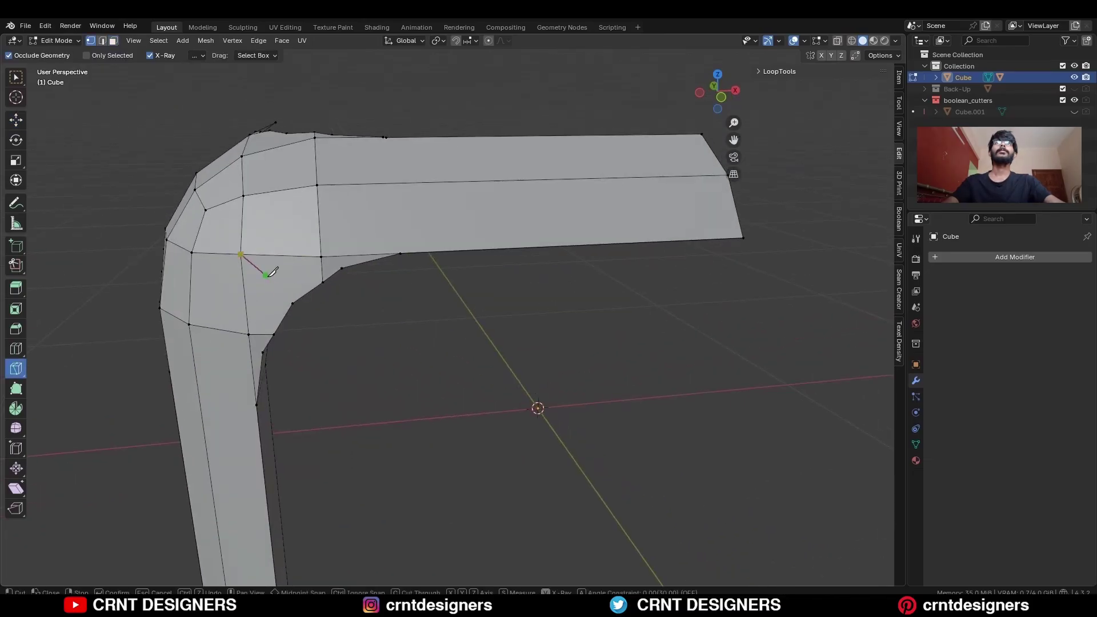
{"action": "key", "text": "space"}
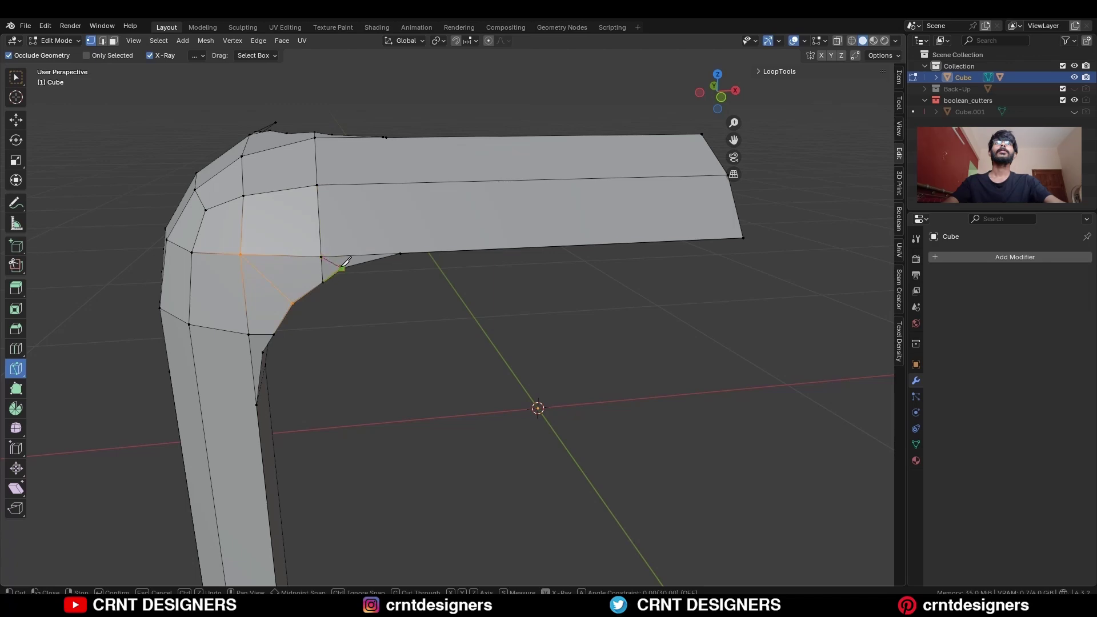
{"action": "key", "text": "space"}
{"action": "scroll", "coordinate": [404, 238], "scroll_direction": "up", "scroll_amount": 2}
{"action": "key", "text": "space"}
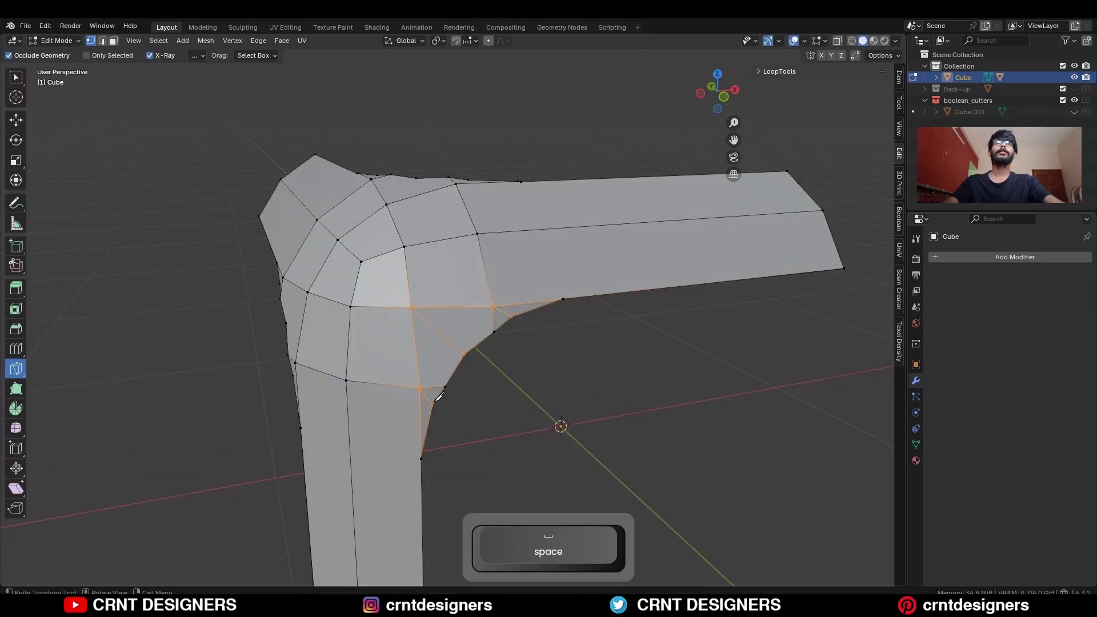
{"action": "key", "text": "Escape"}
{"action": "middle_click_drag", "start_coordinate": [435, 400], "coordinate": [410, 338]}
{"action": "left_click", "coordinate": [409, 379]}
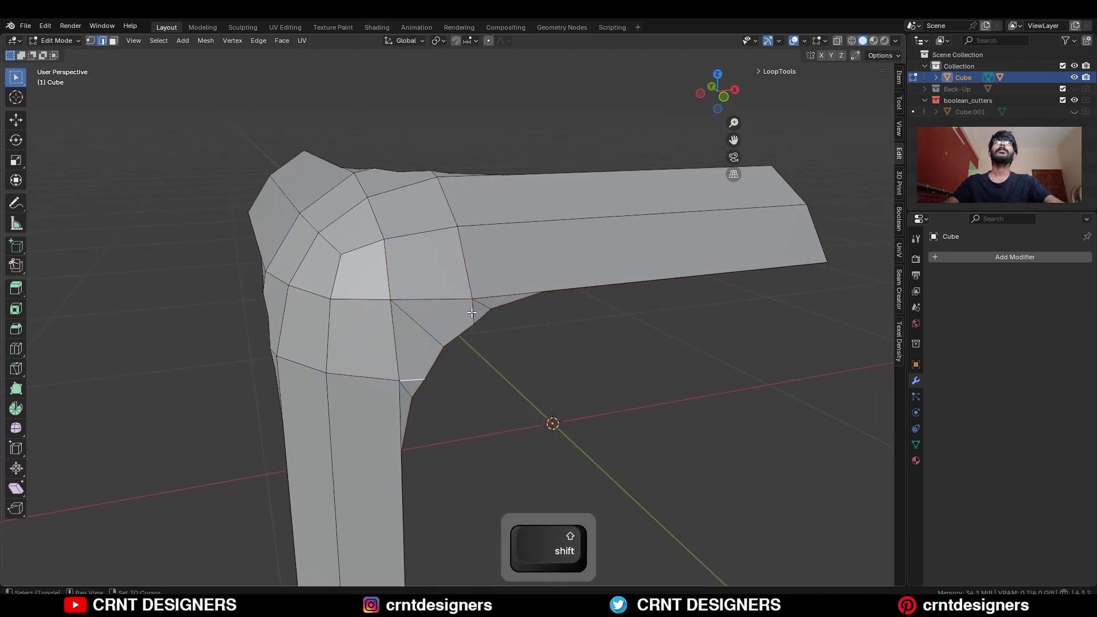
- In front view, knife-cut a straight edge across the vertical leg and another across the horizontal arm where the inner curve ends
{"action": "key", "text": "KP_1"}
{"action": "key", "text": "k"}
{"action": "left_click", "coordinate": [476, 337]}
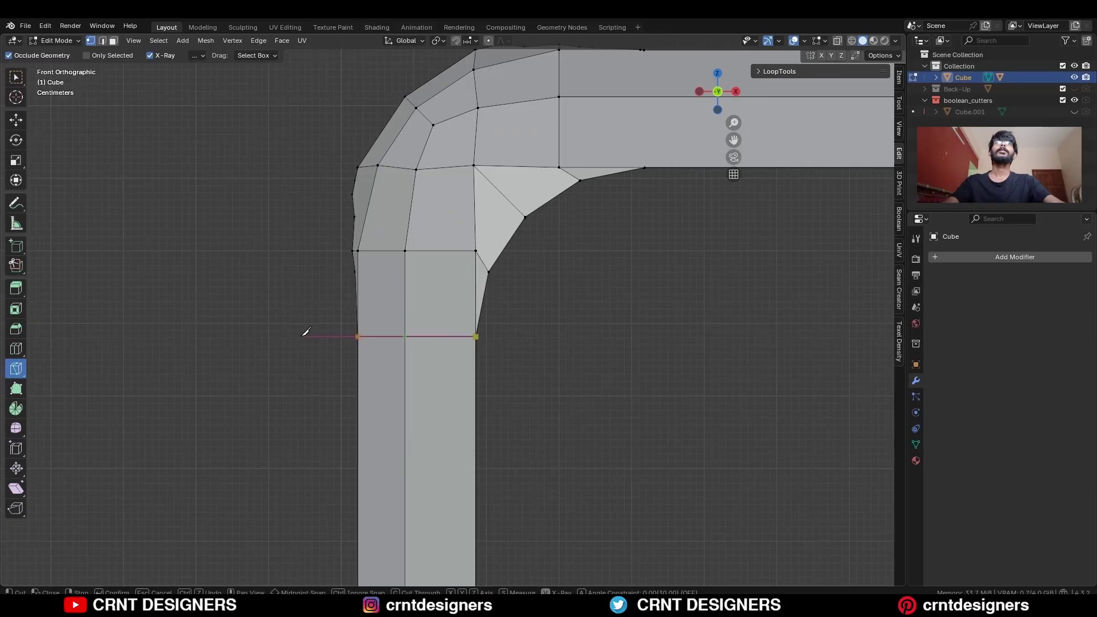
{"action": "middle_click_drag", "start_coordinate": [306, 332], "coordinate": [198, 479], "text": "shift"}
{"action": "key", "text": "space"}
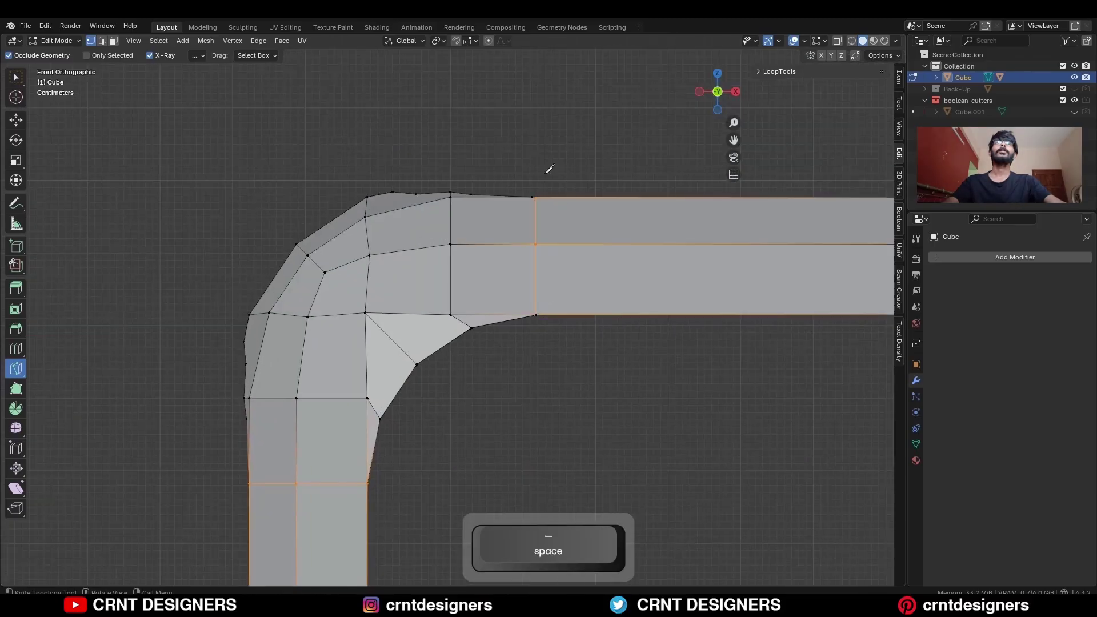
- Merge all vertices of the corner mesh by distance and clear the selection
{"action": "middle_click_drag", "start_coordinate": [577, 249], "coordinate": [581, 302]}
{"action": "key", "text": "c"}
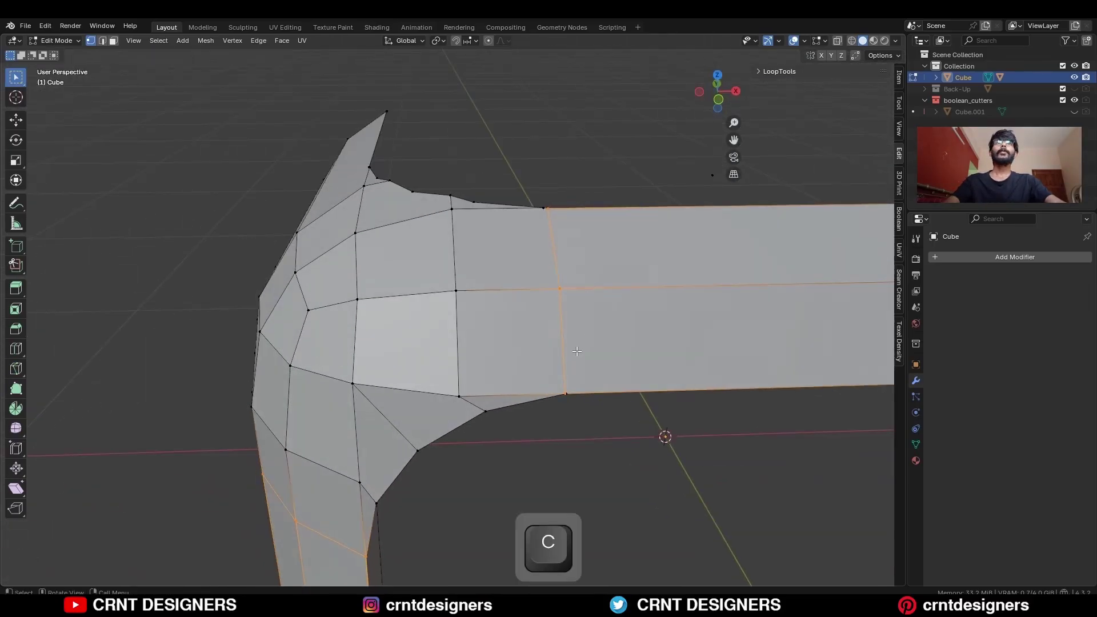
{"action": "key", "text": "a"}
{"action": "key", "text": "m"}
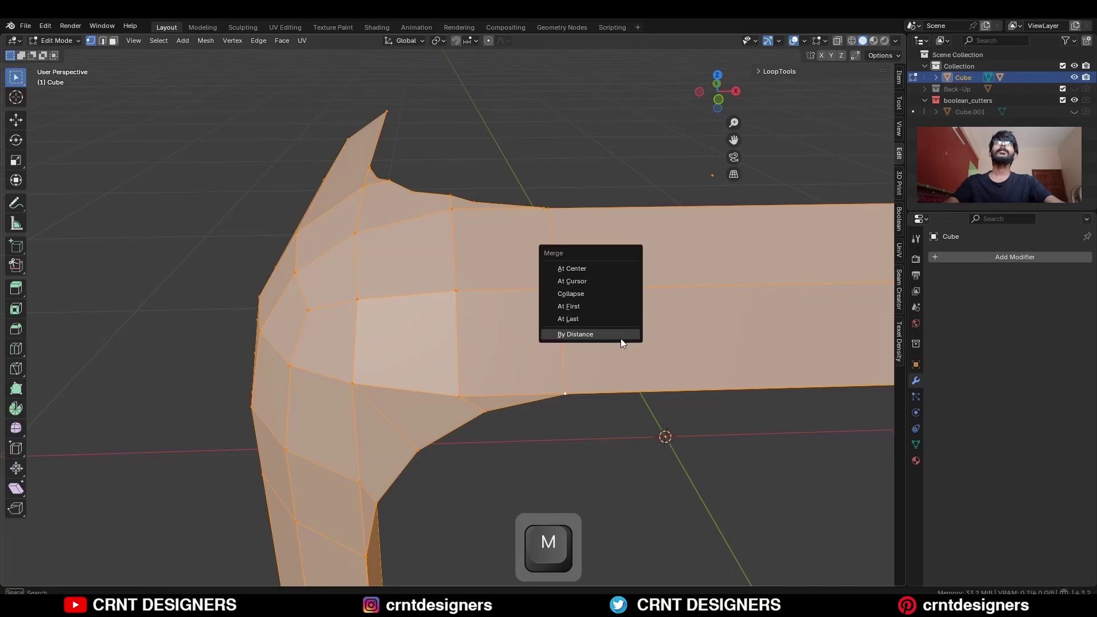
{"action": "left_click", "coordinate": [620, 338]}
{"action": "left_click", "coordinate": [553, 507]}
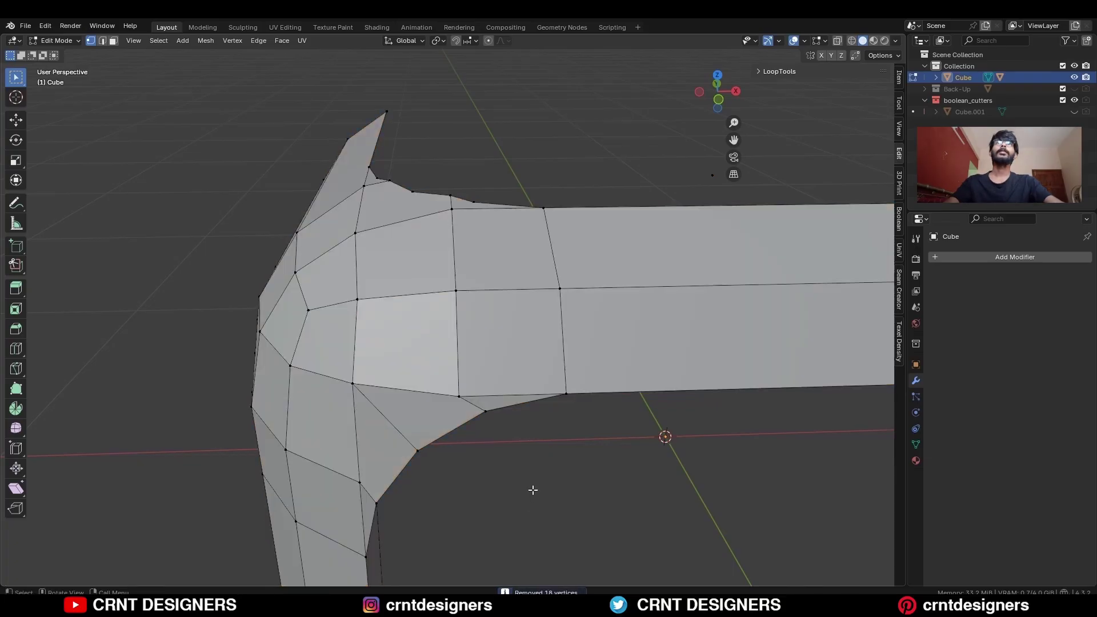
- Merge the two front-face vertices flanking the inner bend into their neighbouring vertices on the inner curve
{"action": "middle_click_drag", "start_coordinate": [554, 508], "coordinate": [531, 286]}
{"action": "key", "text": "2"}
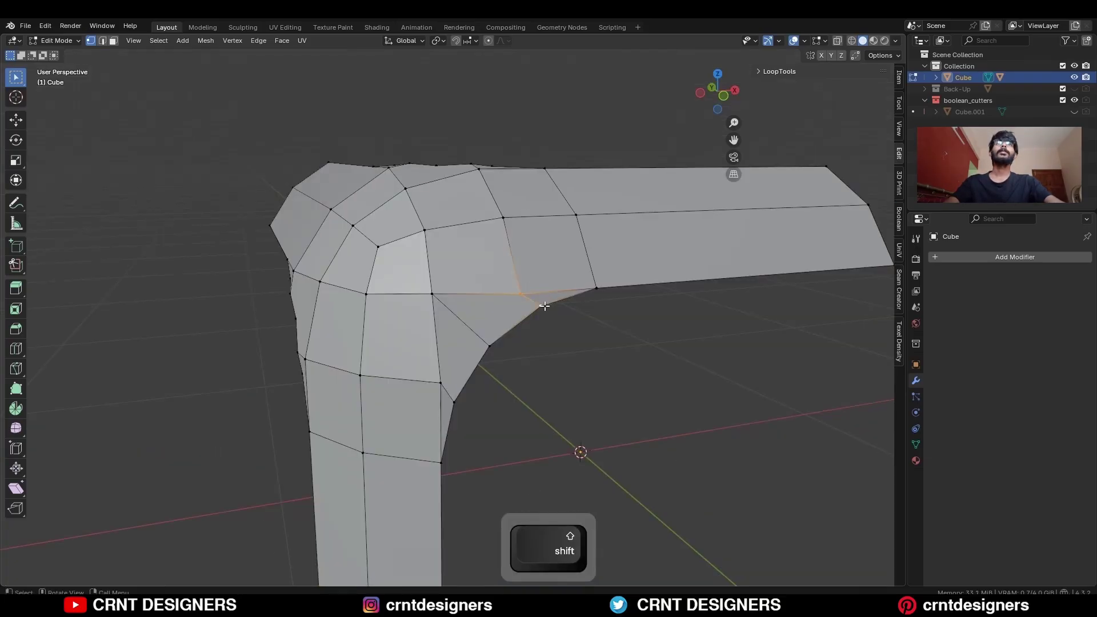
{"action": "key", "text": "m"}
{"action": "left_click", "coordinate": [540, 294]}
{"action": "left_click", "coordinate": [441, 384], "text": "shift"}
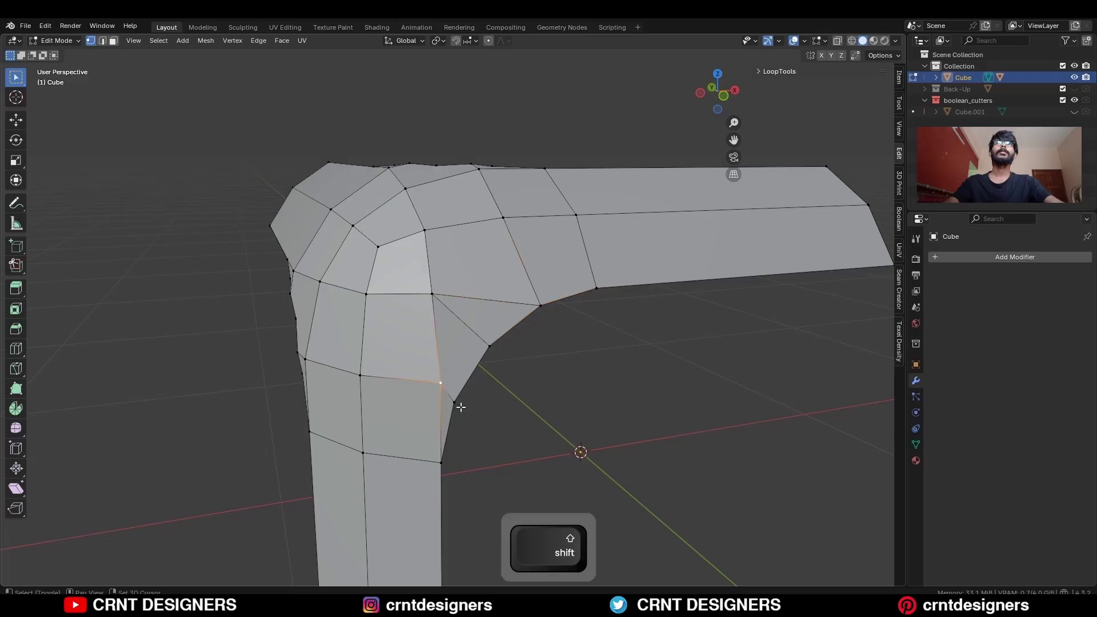
{"action": "key", "text": "m"}
{"action": "left_click", "coordinate": [460, 404]}
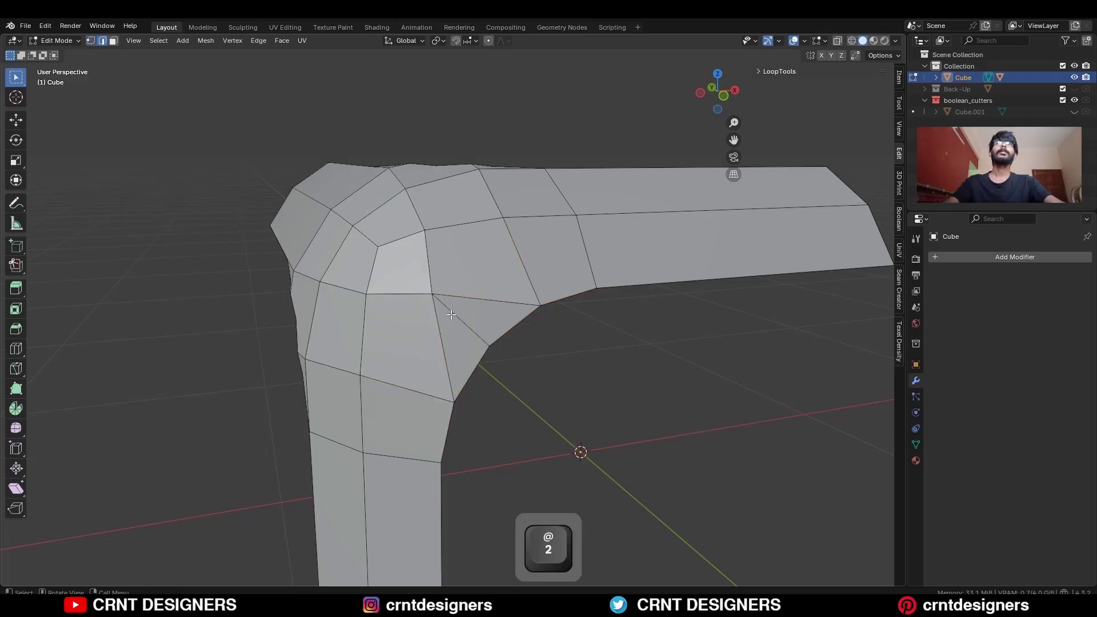
- Subdivide the diagonal edge at the inner bend and merge its midpoint into the inner-curve vertex on the vertical leg's side
{"action": "middle_click_drag", "start_coordinate": [469, 304], "coordinate": [537, 234]}
{"action": "right_click", "coordinate": [539, 233]}
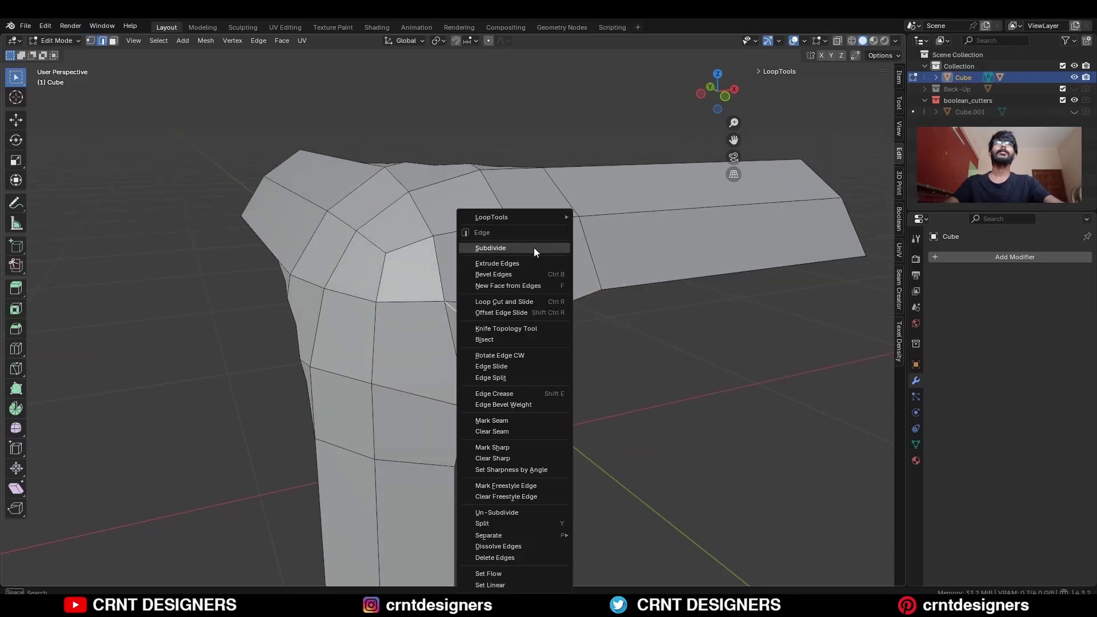
{"action": "key", "text": "1"}
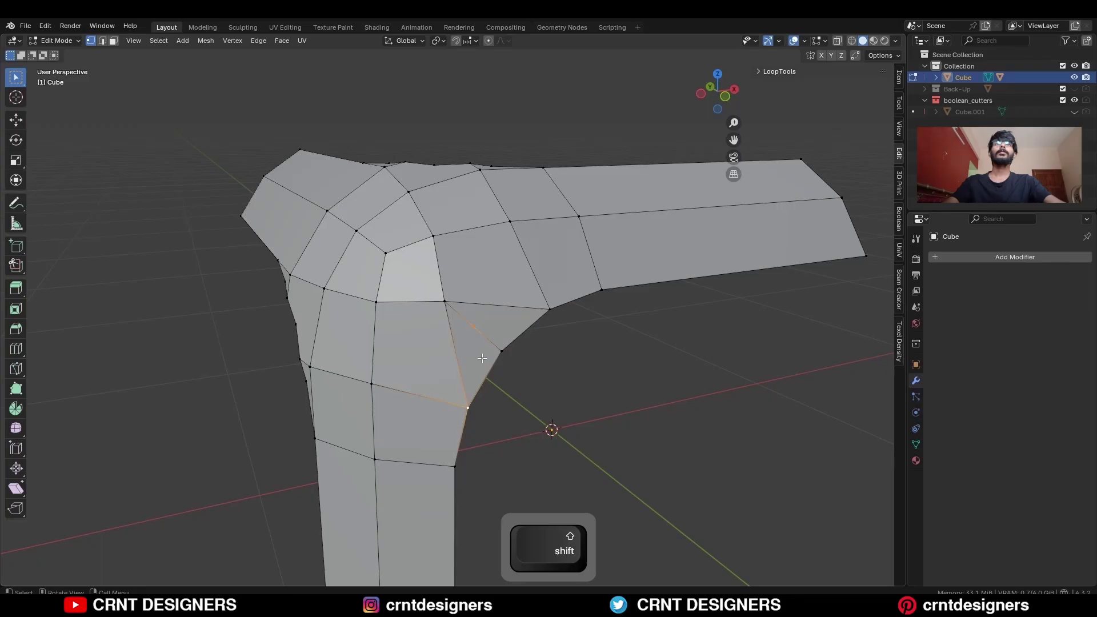
{"action": "key", "text": "m"}
{"action": "left_click", "coordinate": [482, 358]}
- Delete the inner wall face loop running along the vertical leg and the X-direction arm
{"action": "middle_click_drag", "start_coordinate": [482, 358], "coordinate": [436, 285]}
{"action": "scroll", "coordinate": [507, 360], "scroll_direction": "up", "scroll_amount": 3}
{"action": "key", "text": "3"}
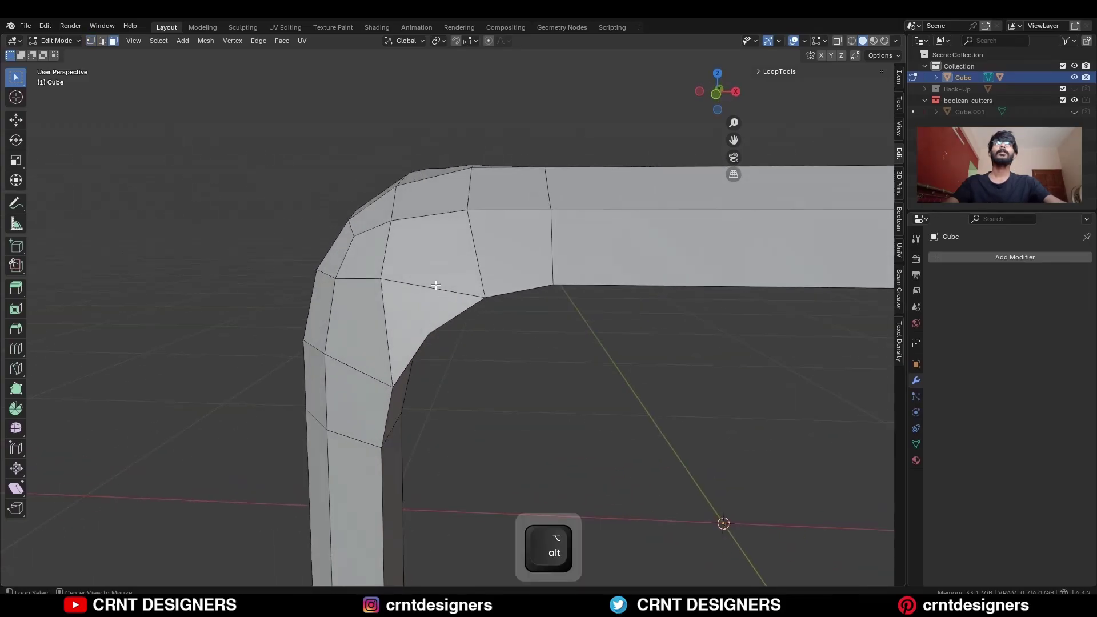
{"action": "left_click", "coordinate": [435, 284], "text": "alt"}
{"action": "left_click", "coordinate": [372, 323], "text": "alt"}
{"action": "left_click", "coordinate": [467, 255], "text": "alt"}
{"action": "left_click", "coordinate": [356, 371], "text": "alt"}
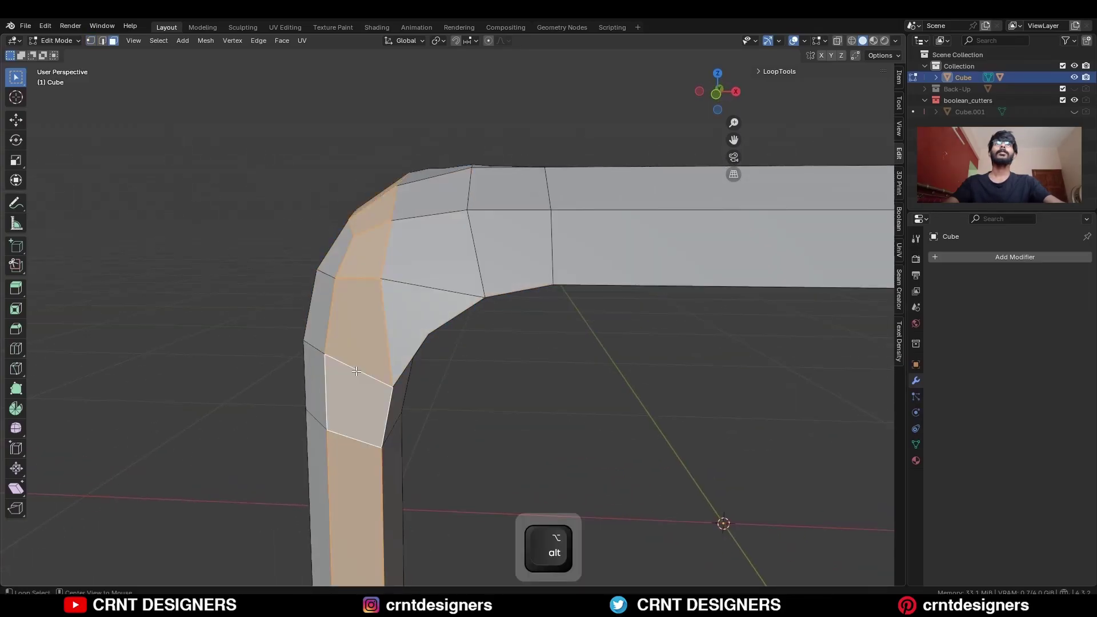
{"action": "scroll", "coordinate": [581, 323], "scroll_direction": "down", "scroll_amount": 4}
{"action": "middle_click_drag", "start_coordinate": [581, 323], "coordinate": [419, 235]}
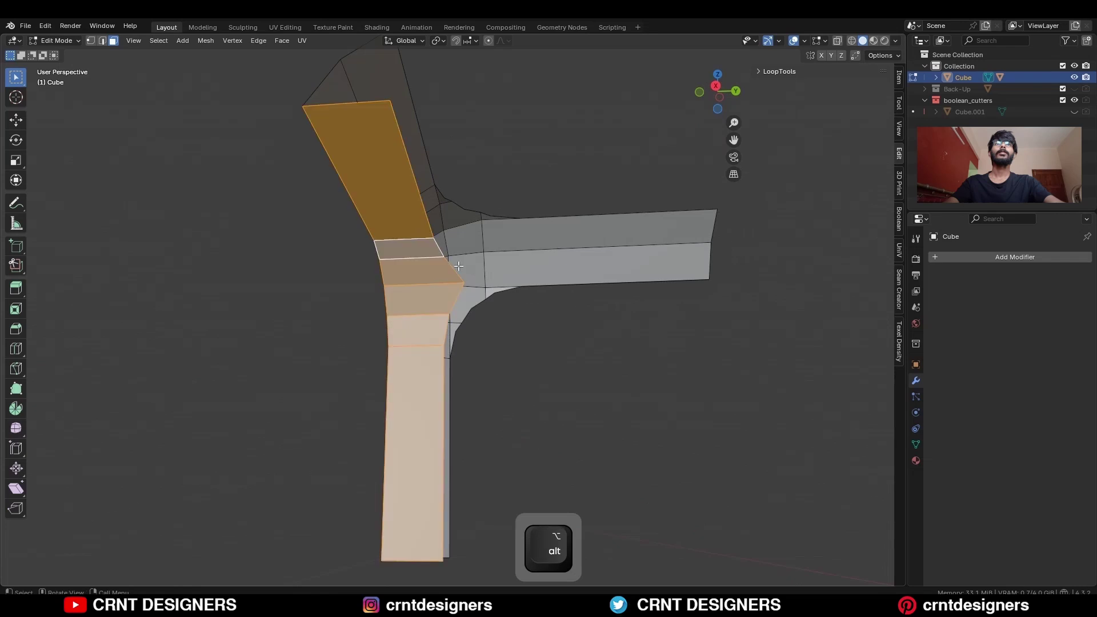
{"action": "key", "text": "x"}
{"action": "left_click", "coordinate": [543, 271]}
{"action": "middle_click_drag", "start_coordinate": [543, 271], "coordinate": [458, 277]}
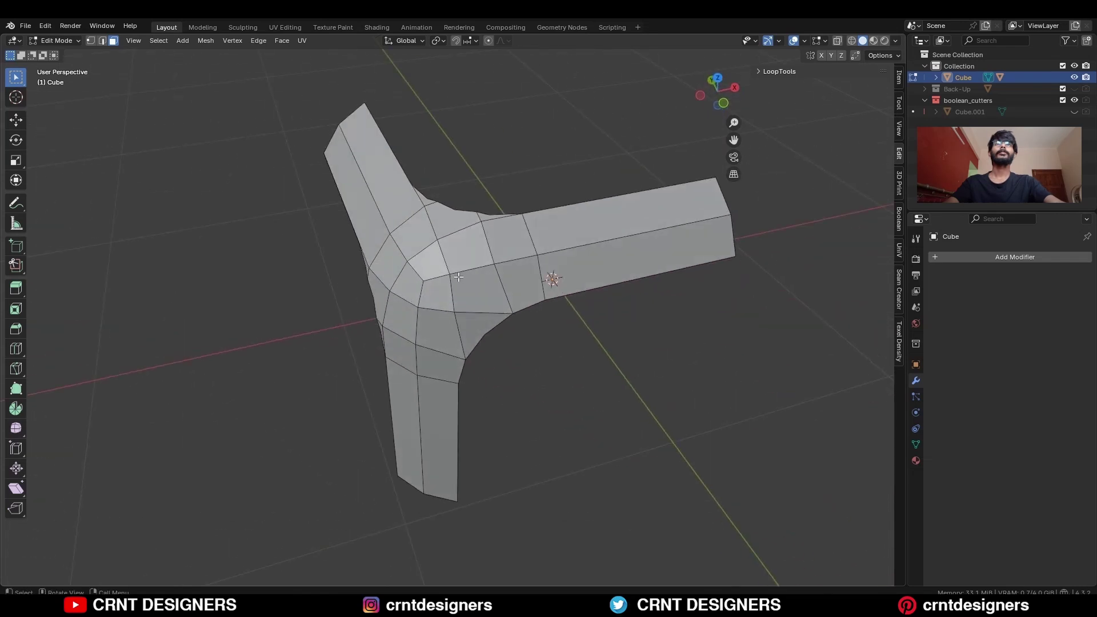
- Delete the adjoining face loop and the Y-direction arm piece, keeping only the front L-shaped strip
{"action": "left_click", "coordinate": [458, 277], "text": "alt"}
{"action": "key", "text": "x"}
{"action": "left_click", "coordinate": [523, 221]}
{"action": "middle_click_drag", "start_coordinate": [523, 220], "coordinate": [437, 188]}
{"action": "key", "text": "ctrl+equal"}
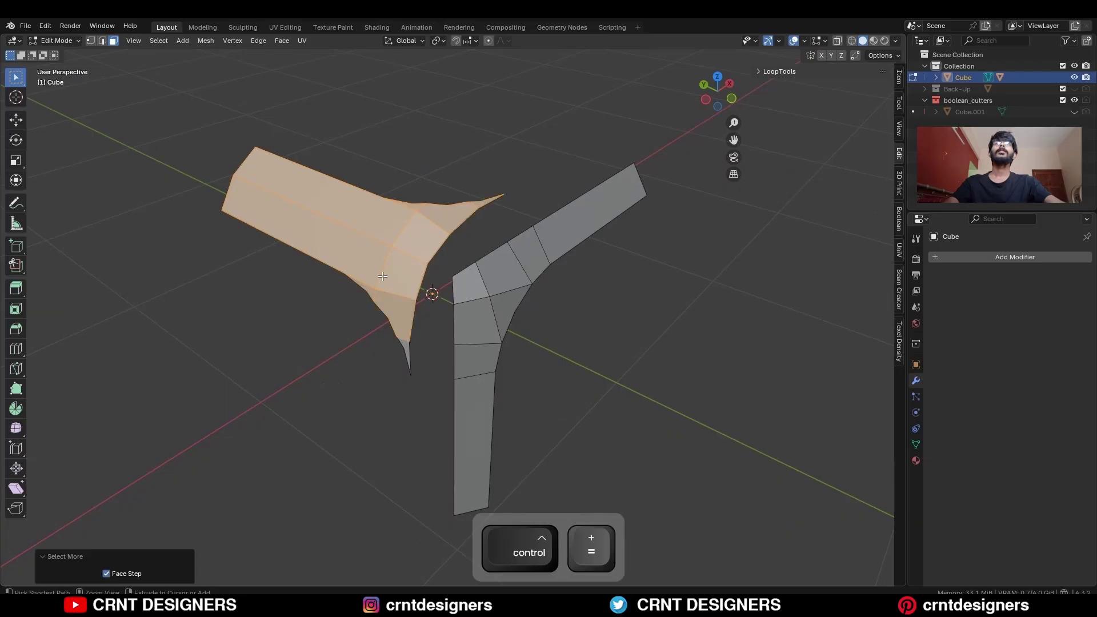
{"action": "key", "text": "x"}
{"action": "left_click", "coordinate": [382, 276]}
- Snap the 3D cursor to the strip's outer corner vertex and use the 3D cursor as the pivot point in Object Mode
{"action": "key", "text": "1"}
{"action": "middle_click_drag", "start_coordinate": [382, 276], "coordinate": [435, 278]}
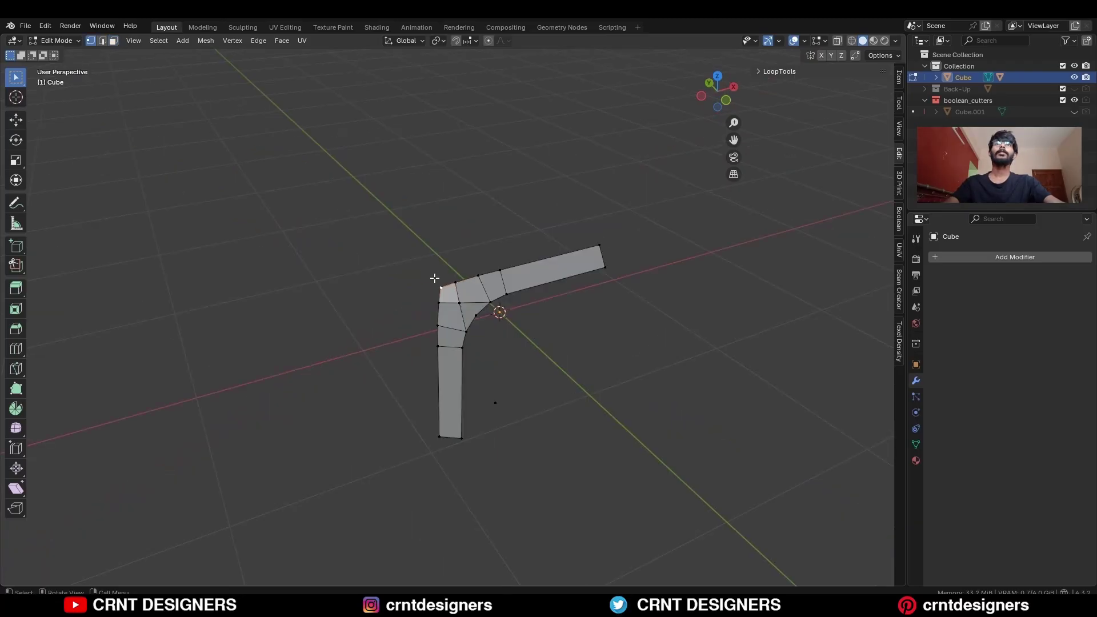
{"action": "key", "text": "shift+s"}
{"action": "left_click", "coordinate": [486, 303]}
{"action": "key", "text": "Tab"}
{"action": "left_click", "coordinate": [701, 96]}
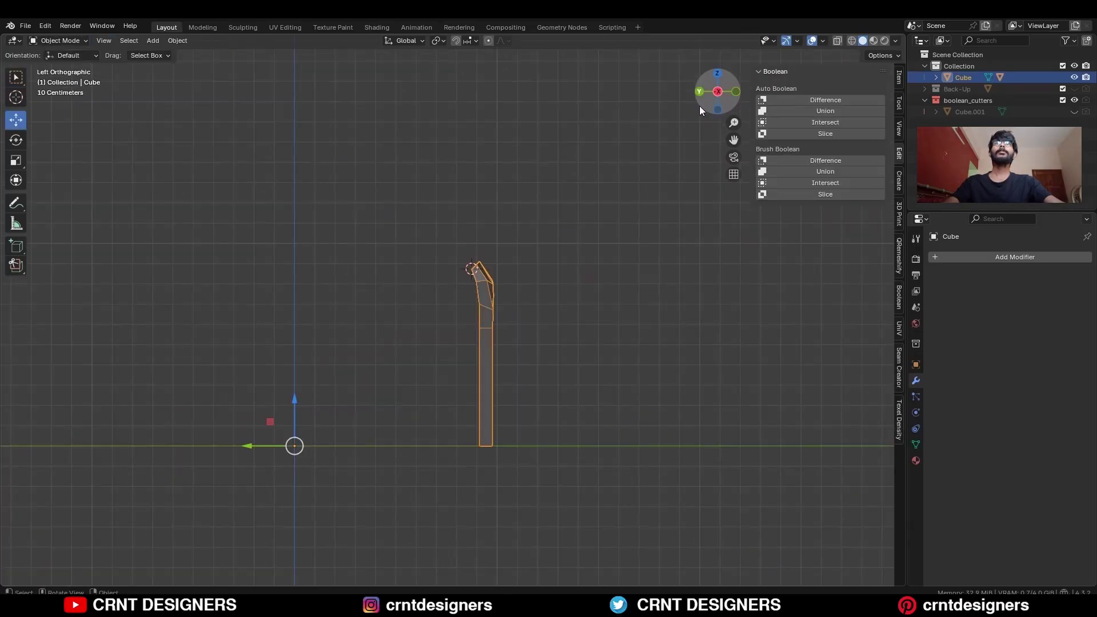
{"action": "left_click", "coordinate": [438, 41]}
- Duplicate the strip in place and rotate the copy -90° in left view and 270° in top view to form the top side
{"action": "key", "text": "shift+d"}
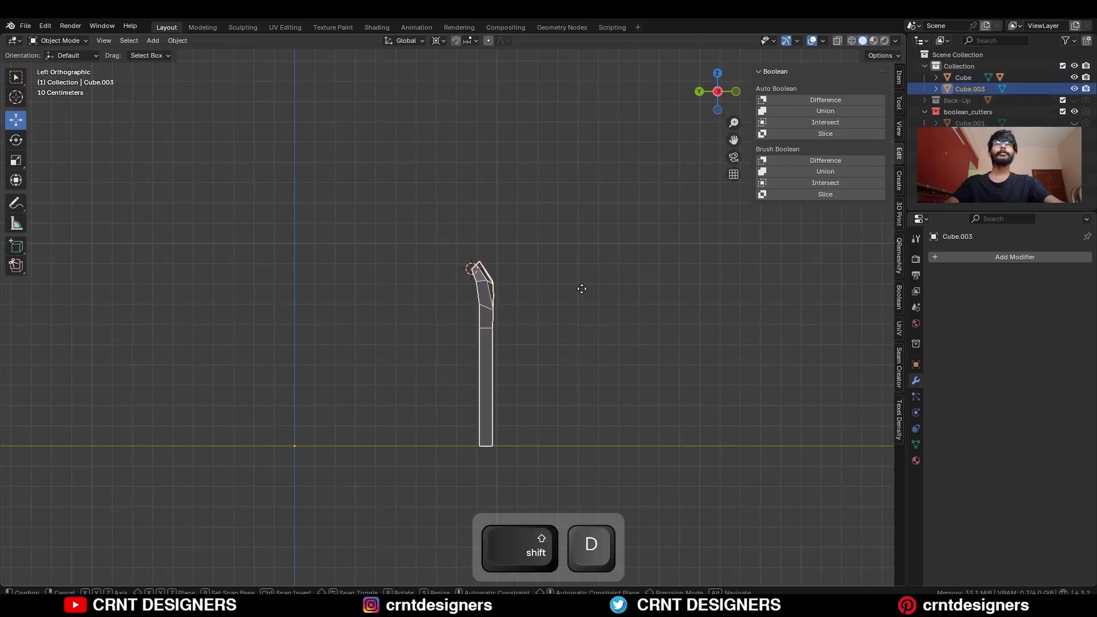
{"action": "right_click", "coordinate": [587, 289]}
{"action": "key", "text": "r"}
{"action": "left_click", "coordinate": [723, 61]}
{"action": "left_click", "coordinate": [717, 73]}
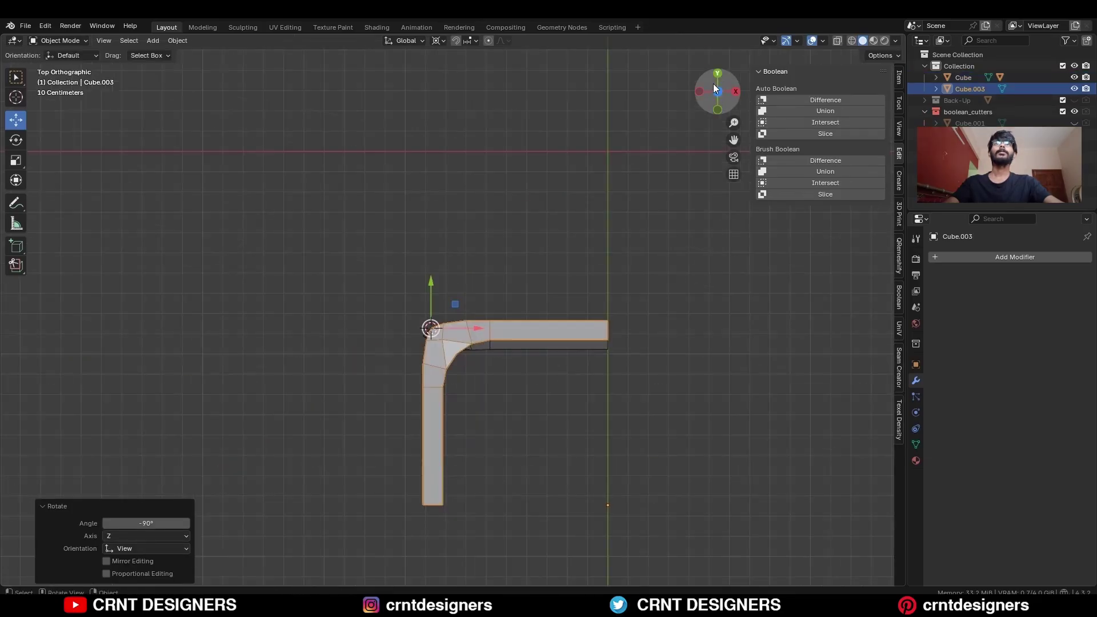
{"action": "key", "text": "shift+d"}
{"action": "key", "text": "r"}
{"action": "left_click", "coordinate": [400, 286]}
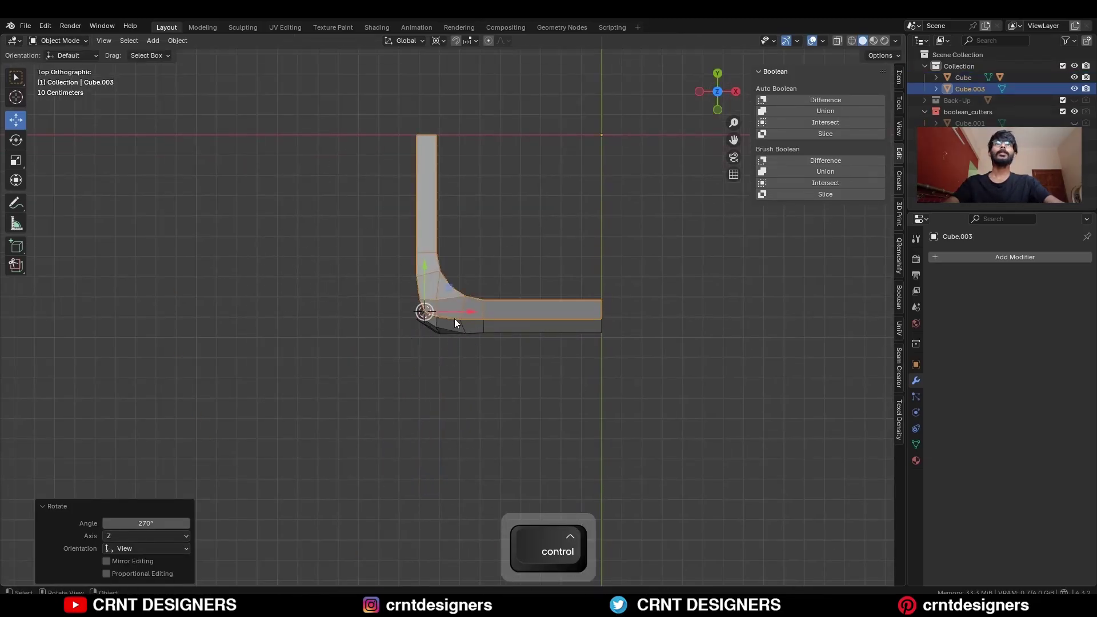
- Duplicate the front strip again and rotate the copy 90° in top view and once more in left view to form the remaining side
{"action": "left_click", "coordinate": [471, 329]}
{"action": "key", "text": "shift+d"}
{"action": "right_click", "coordinate": [519, 231]}
{"action": "key", "text": "r"}
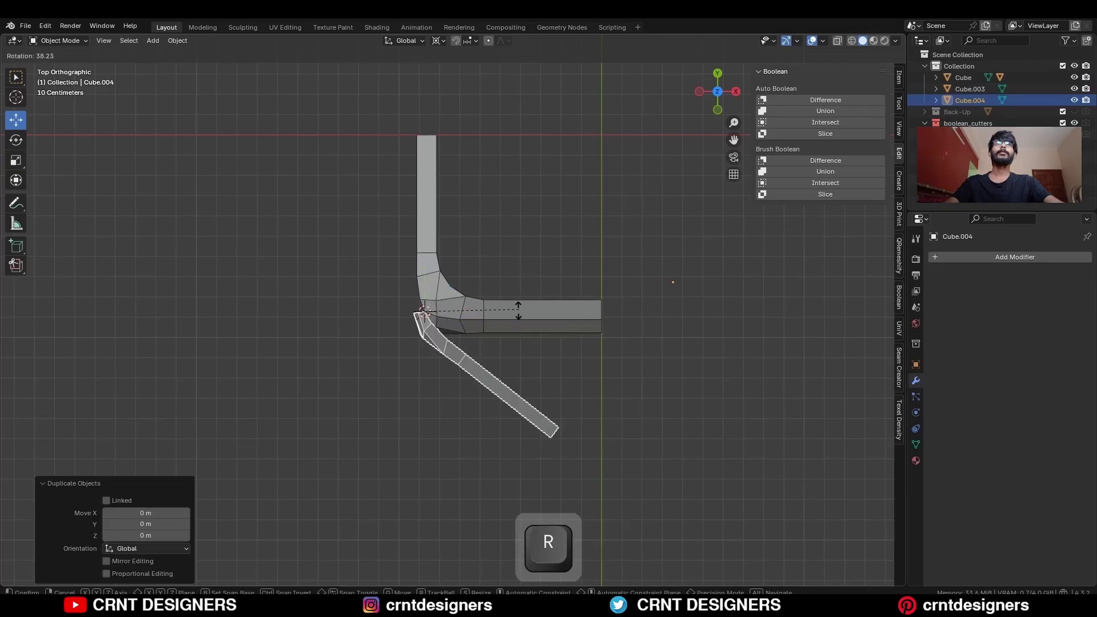
{"action": "left_click", "coordinate": [571, 195]}
{"action": "left_click", "coordinate": [699, 92]}
{"action": "key", "text": "r"}
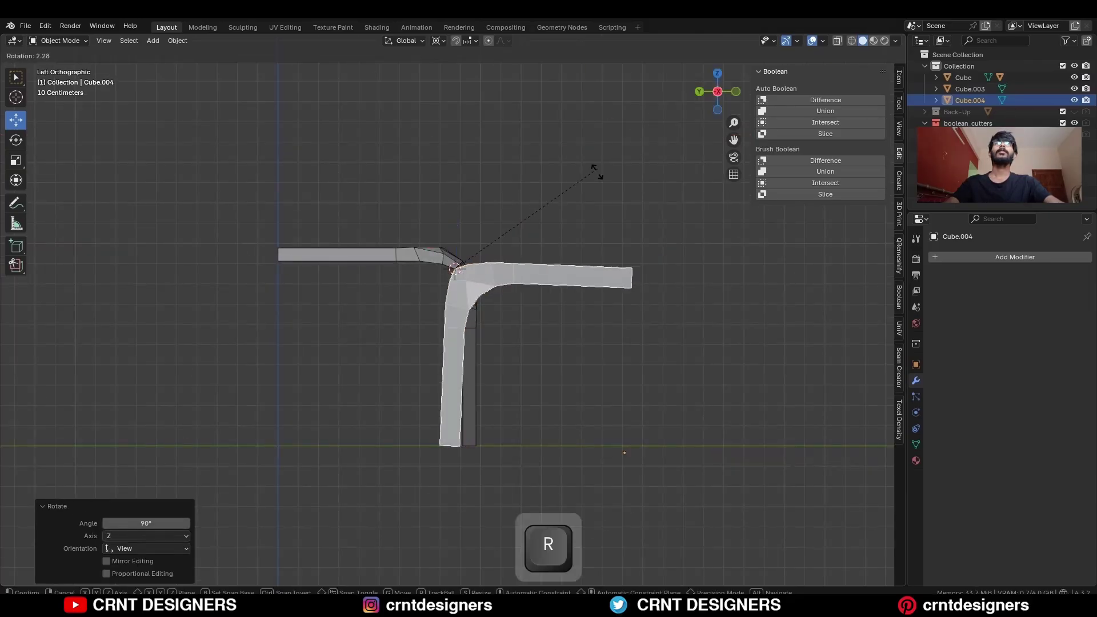
{"action": "left_click", "coordinate": [566, 259]}
{"action": "left_click", "coordinate": [562, 261]}
- Select all three strips and join them into one object
{"action": "middle_click_drag", "start_coordinate": [563, 262], "coordinate": [527, 236]}
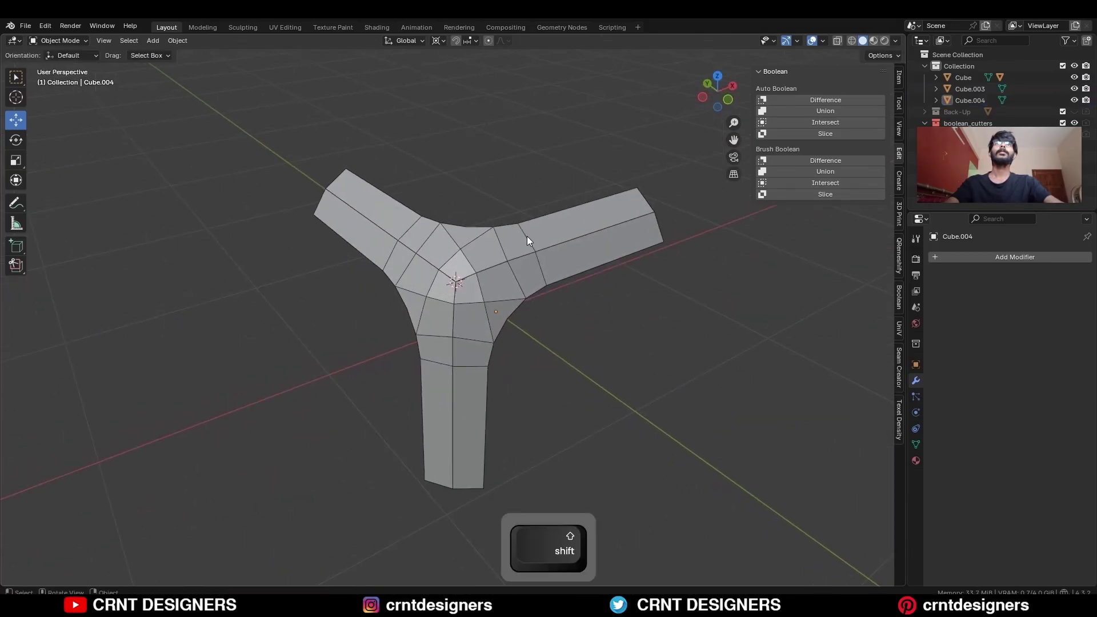
{"action": "key", "text": "a"}
{"action": "right_click", "coordinate": [520, 249]}
{"action": "left_click", "coordinate": [517, 262]}
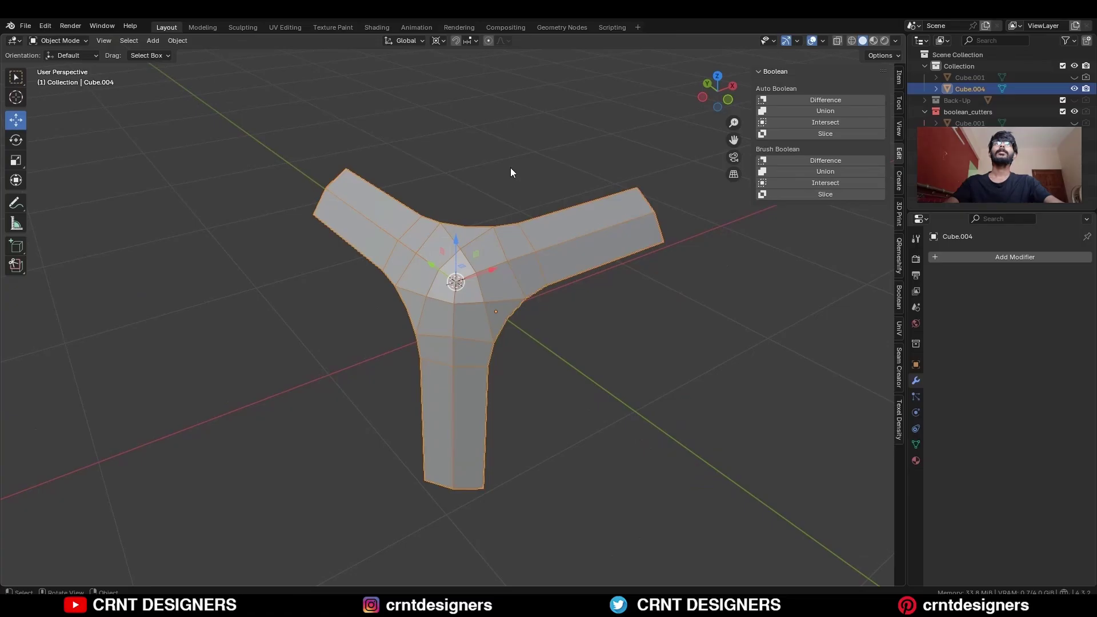
- Merge all vertices of the joined corner mesh by distance in Edit Mode
{"action": "key", "text": "Tab"}
{"action": "key", "text": "a"}
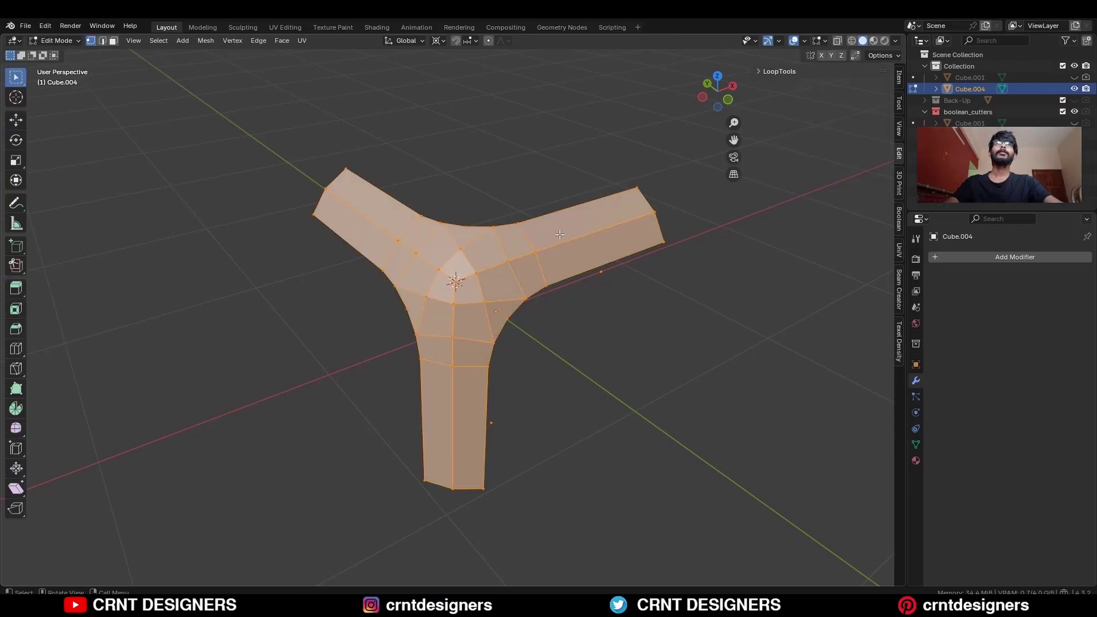
{"action": "key", "text": "m"}
{"action": "left_click", "coordinate": [547, 273]}
{"action": "left_click", "coordinate": [608, 306]}
- Select the loose vertices through Select Similar by Amount of Adjacent Faces and dissolve them
{"action": "key", "text": "Tab"}
{"action": "key", "text": "Tab"}
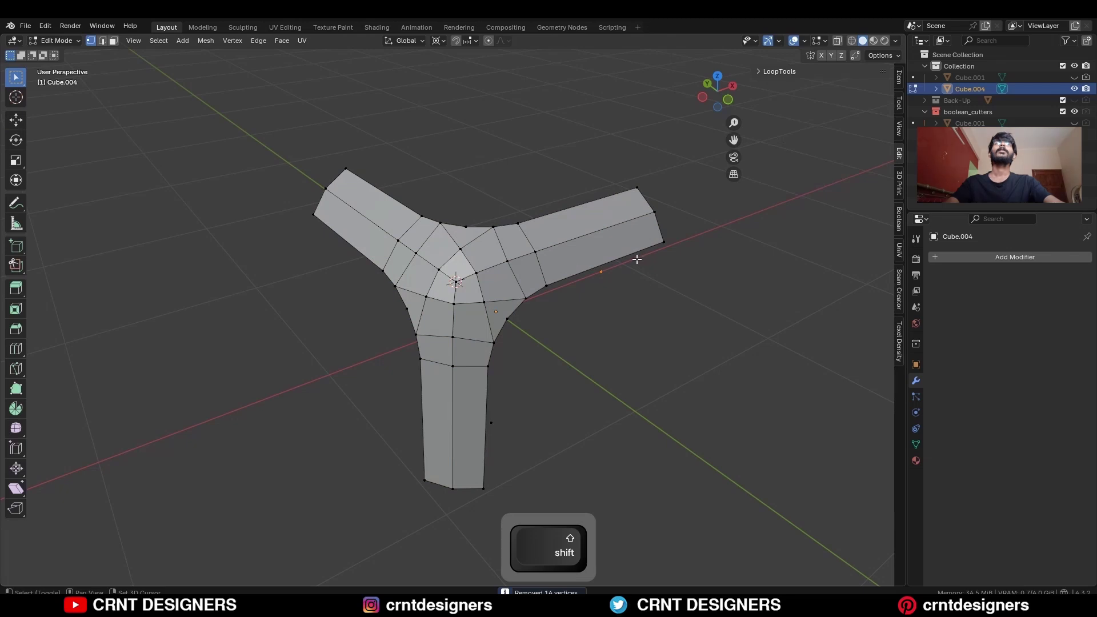
{"action": "key", "text": "shift+g"}
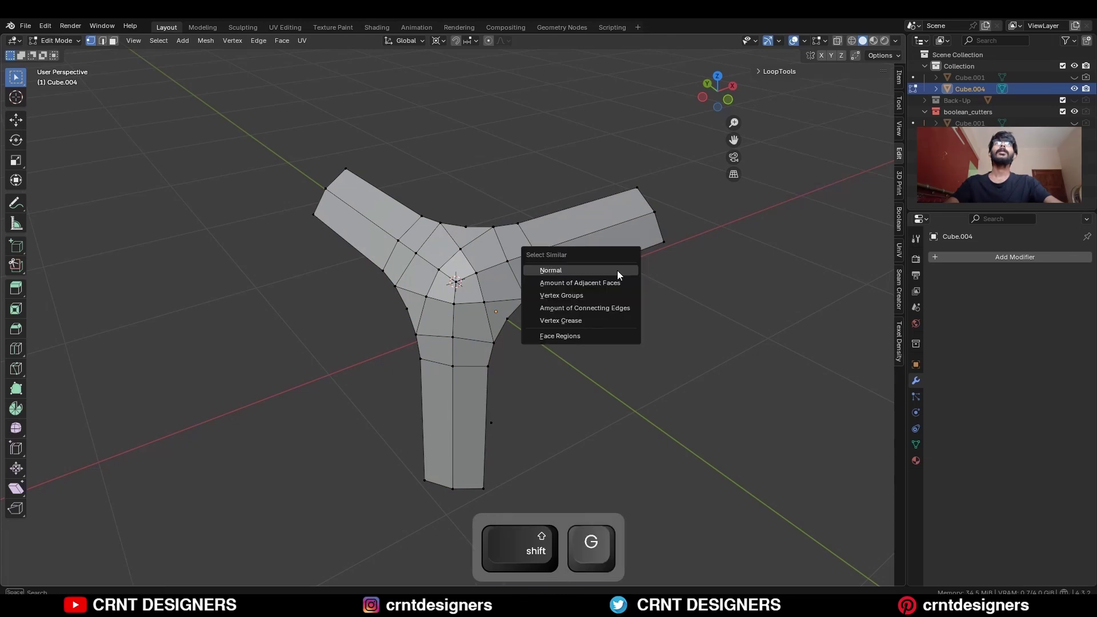
{"action": "left_click", "coordinate": [615, 283]}
{"action": "key", "text": "ctrl+x"}
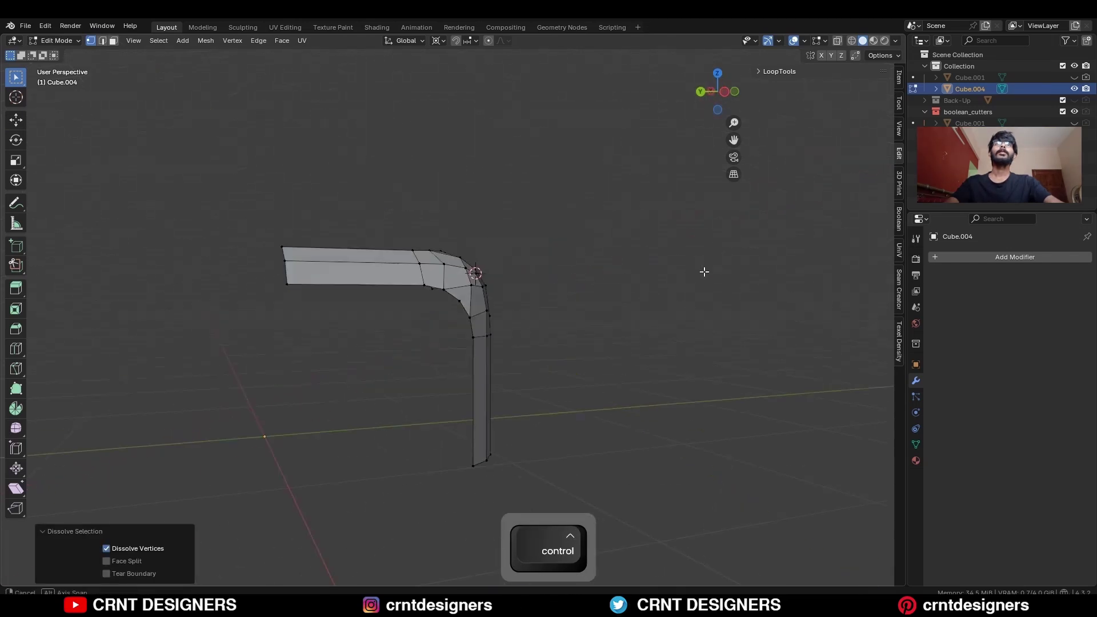
- Add a level 2 Subdivision modifier to the corner piece and turn off its display in Edit Mode
{"action": "key", "text": "Tab"}
{"action": "key", "text": "ctrl+2"}
{"action": "key", "text": "KP_1"}
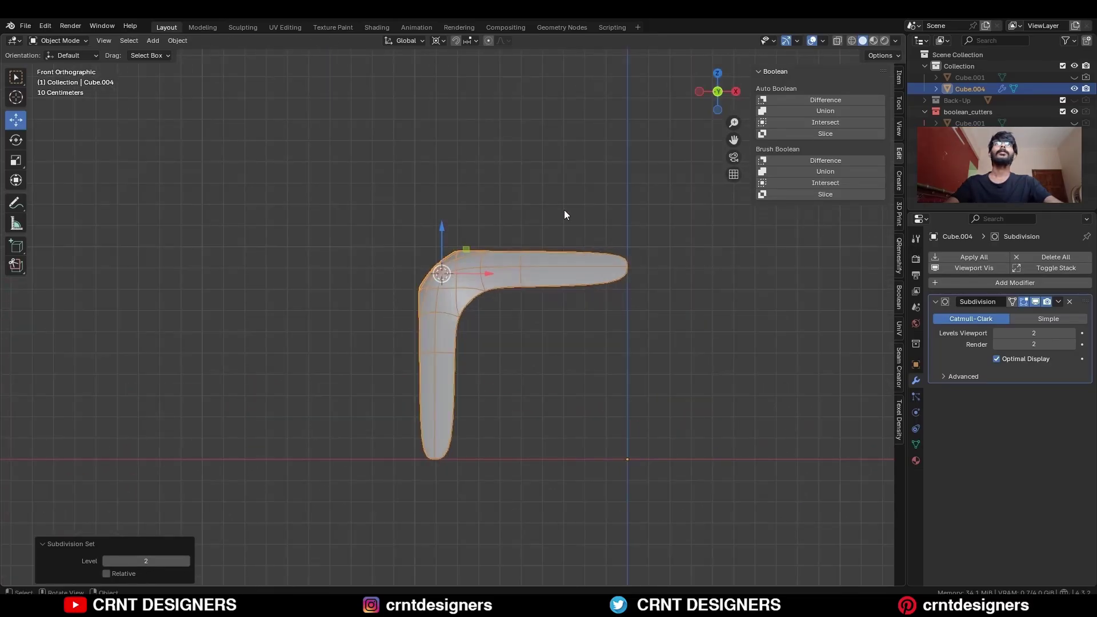
{"action": "key", "text": "Tab"}
{"action": "scroll", "coordinate": [547, 269], "scroll_direction": "up", "scroll_amount": 2}
{"action": "left_click", "coordinate": [1021, 302]}
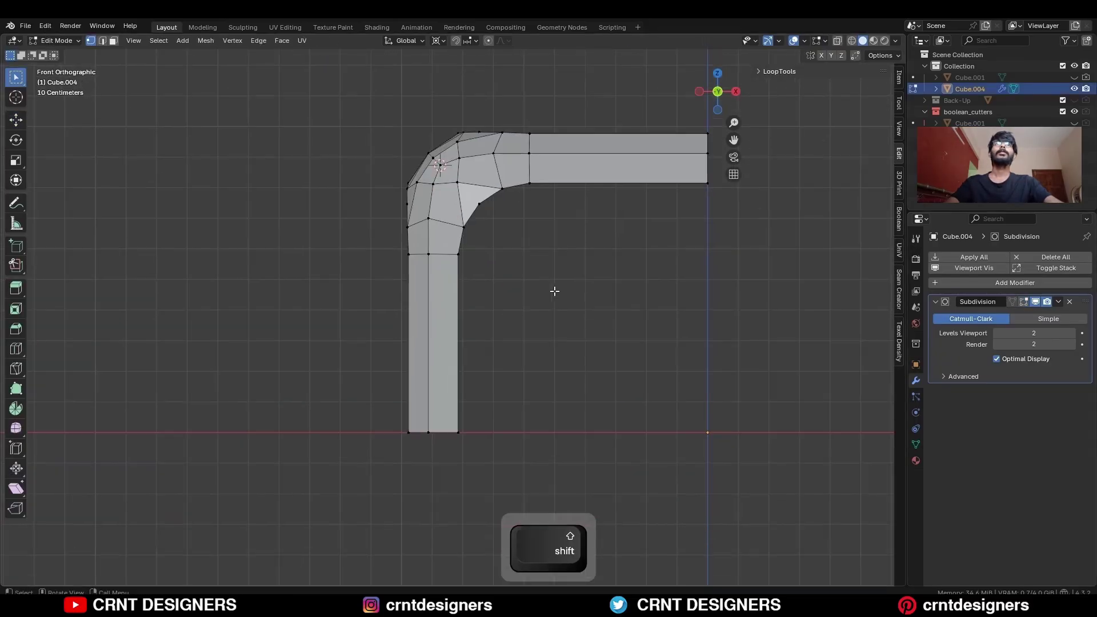
- Add two evenly spaced loop cuts across each of the corner piece's three straight arms
{"action": "middle_click_drag", "start_coordinate": [553, 291], "coordinate": [572, 252]}
{"action": "key", "text": "ctrl+r"}
{"action": "scroll", "coordinate": [480, 357], "scroll_direction": "up", "scroll_amount": 1}
{"action": "left_click", "coordinate": [480, 357]}
{"action": "right_click", "coordinate": [480, 358]}
{"action": "key", "text": "ctrl+r"}
{"action": "left_click", "coordinate": [603, 149]}
{"action": "right_click", "coordinate": [603, 148]}
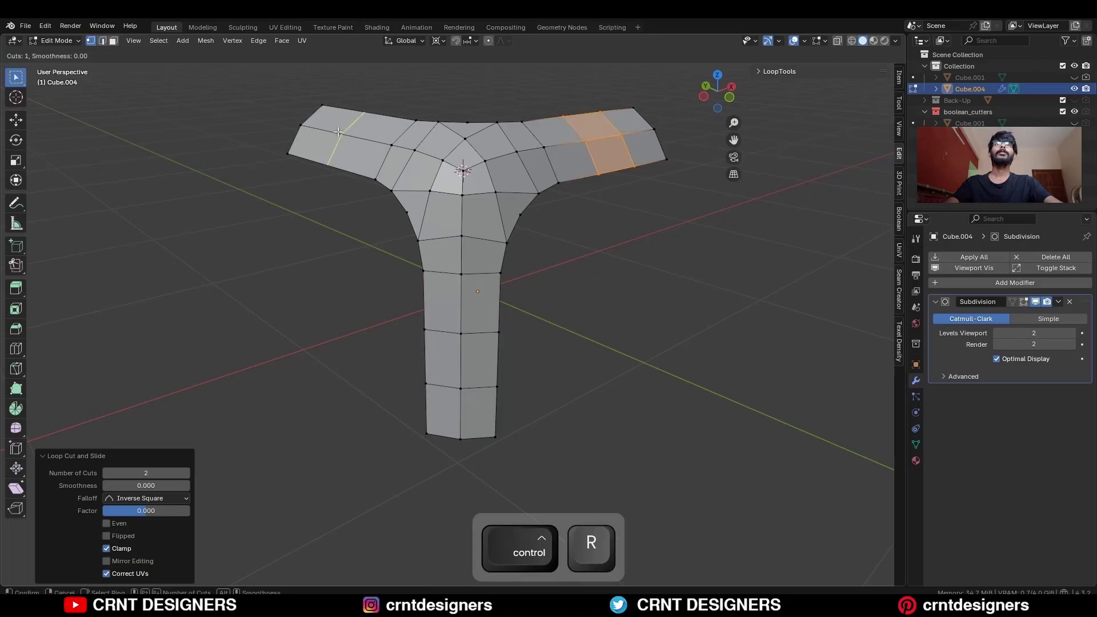
{"action": "key", "text": "ctrl+r"}
{"action": "left_click", "coordinate": [343, 134]}
{"action": "right_click", "coordinate": [343, 134]}
- Select the inner edge loop between the vertical arm and the horizontal arm in front view and fill it with a face
{"action": "middle_click_drag", "start_coordinate": [343, 134], "coordinate": [604, 267]}
{"action": "key", "text": "2"}
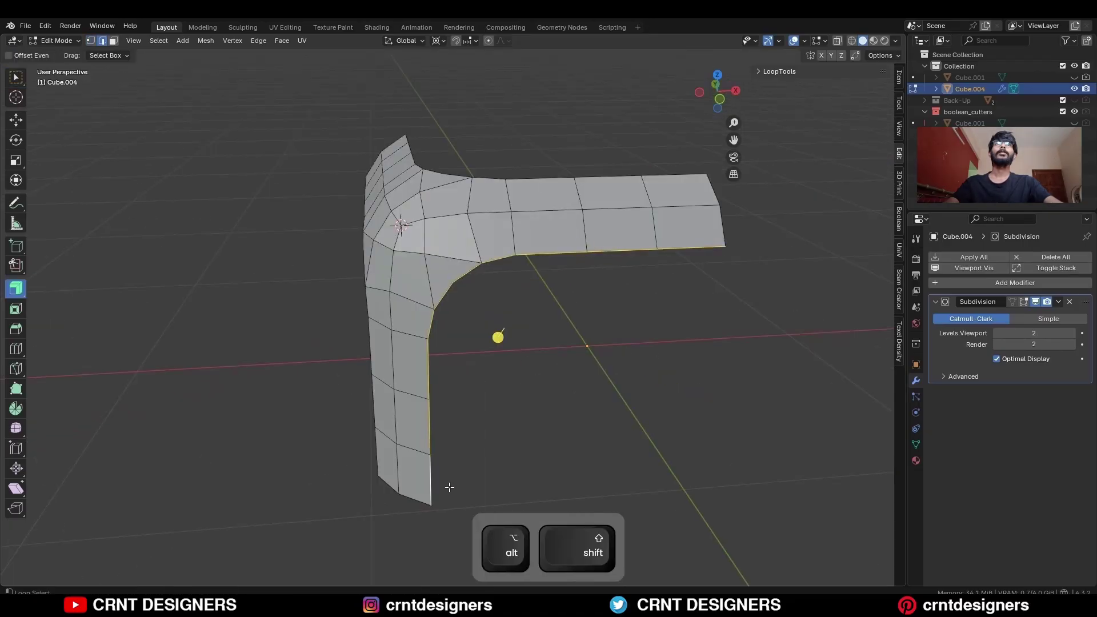
{"action": "left_click", "coordinate": [720, 99]}
{"action": "middle_click_drag", "start_coordinate": [592, 298], "coordinate": [549, 245], "text": "shift"}
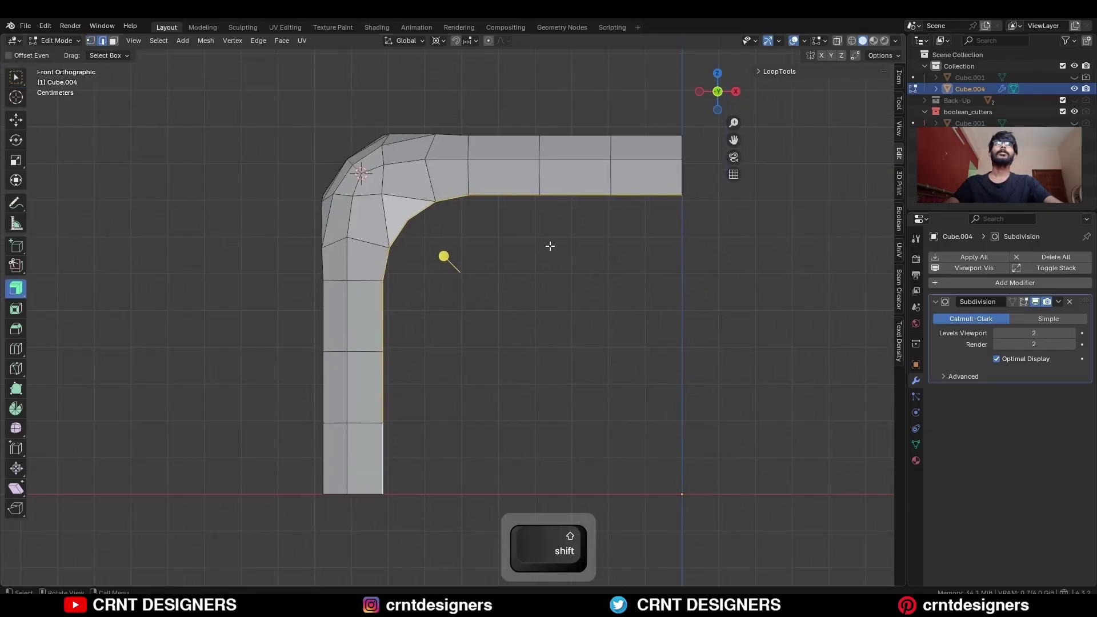
{"action": "key", "text": "f"}
- Add a midpoint vertex on the face's diagonal edge and scale it to 0 along X and Z about the world origin
{"action": "key", "text": "ctrl+r"}
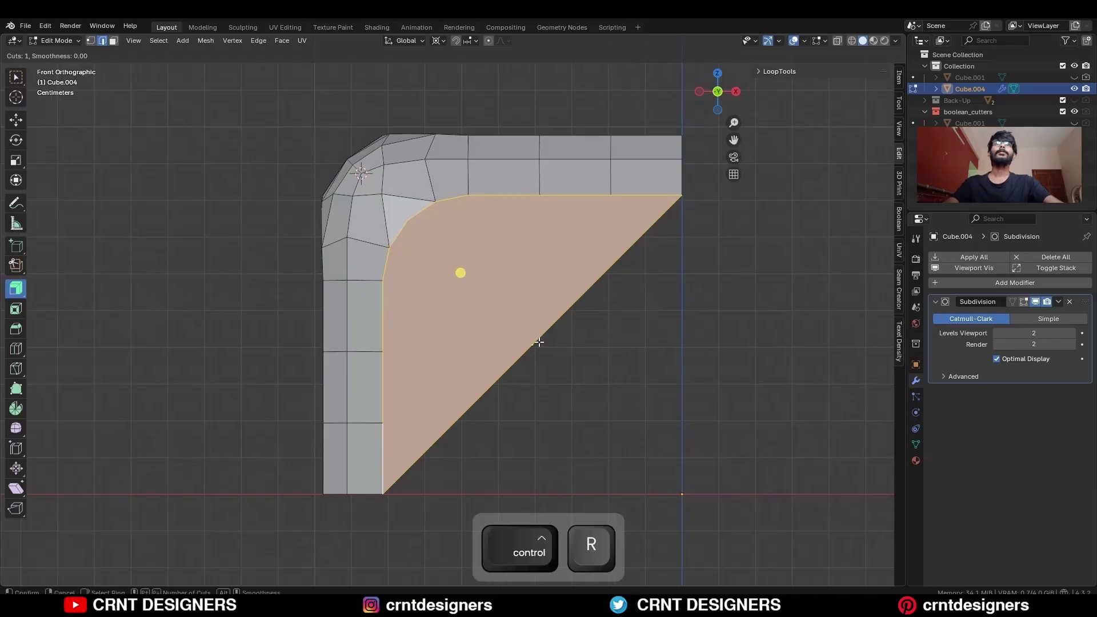
{"action": "left_click", "coordinate": [536, 340]}
{"action": "right_click", "coordinate": [536, 340]}
{"action": "key", "text": "1"}
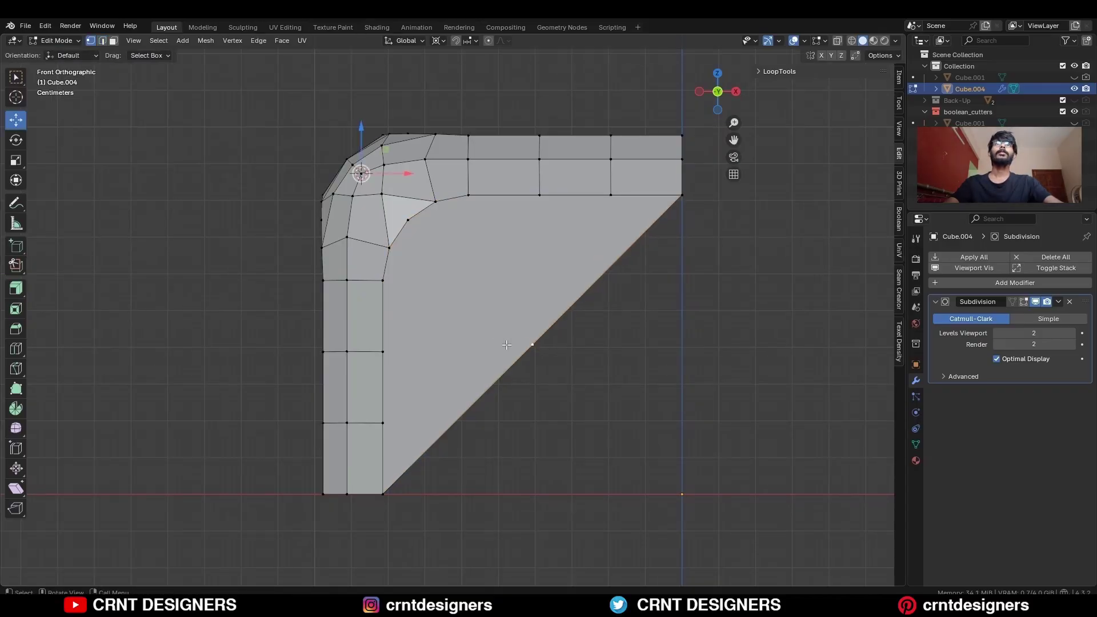
{"action": "key", "text": "shift+s"}
{"action": "left_click", "coordinate": [627, 411]}
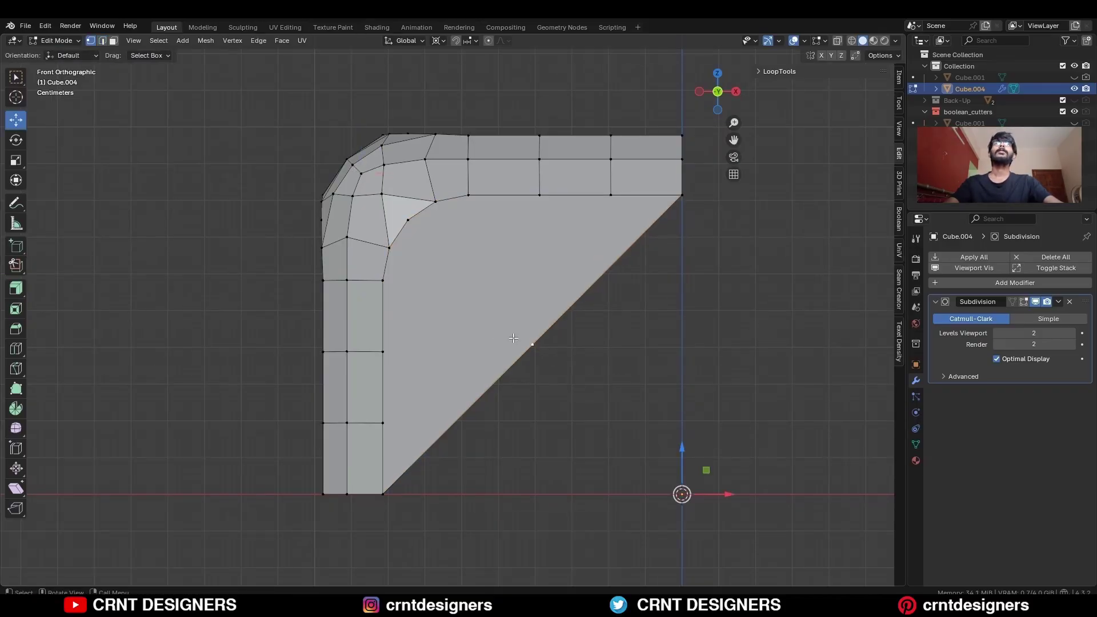
{"action": "key", "text": "s"}
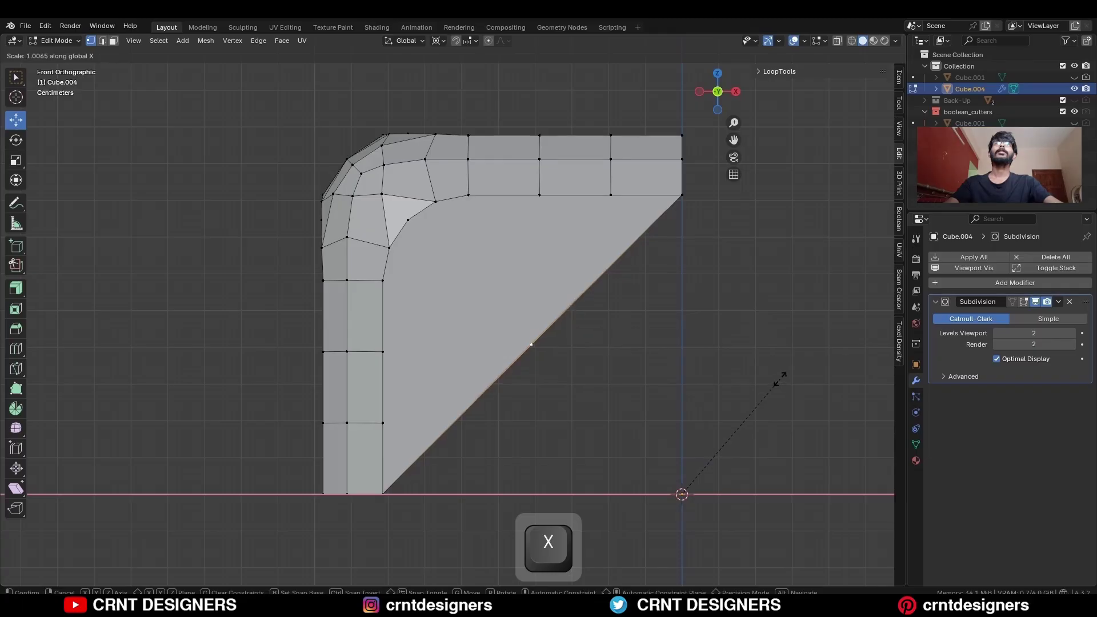
{"action": "key", "text": "0"}
{"action": "key", "text": "Return"}
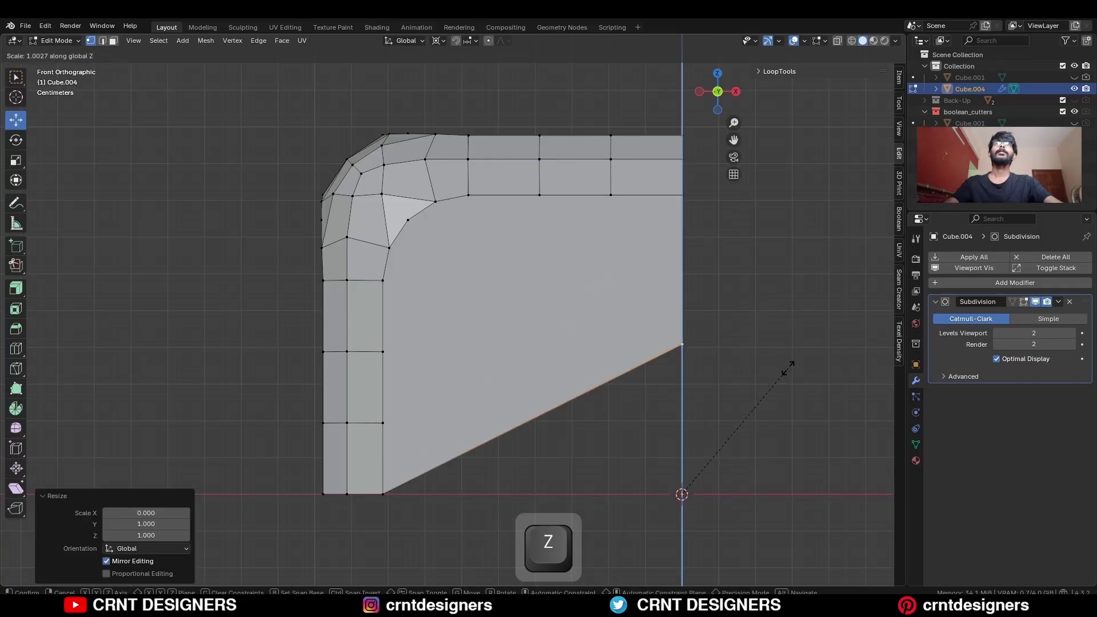
{"action": "key", "text": "0"}
{"action": "key", "text": "Return"}
- Snap the 3D cursor to the vertex at the centre of the rounded corner and select the large filled face
{"action": "scroll", "coordinate": [600, 338], "scroll_direction": "down", "scroll_amount": 3}
{"action": "middle_click_drag", "start_coordinate": [600, 339], "coordinate": [651, 357]}
{"action": "key", "text": "3"}
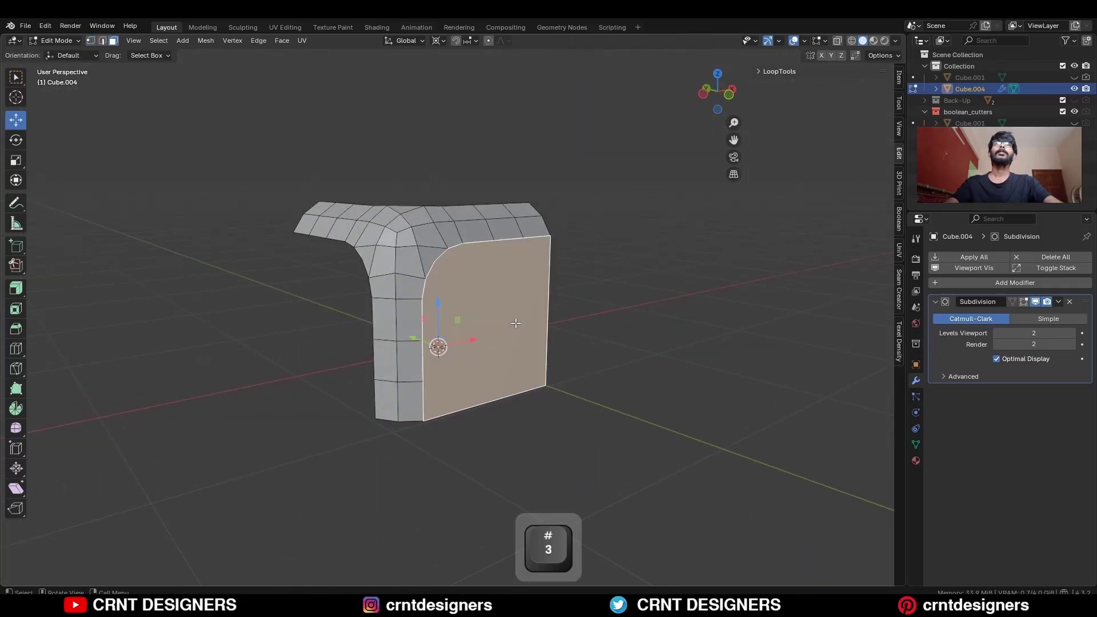
{"action": "middle_click_drag", "start_coordinate": [516, 323], "coordinate": [489, 305]}
{"action": "key", "text": "1"}
{"action": "key", "text": "alt+a"}
{"action": "key", "text": "shift+s"}
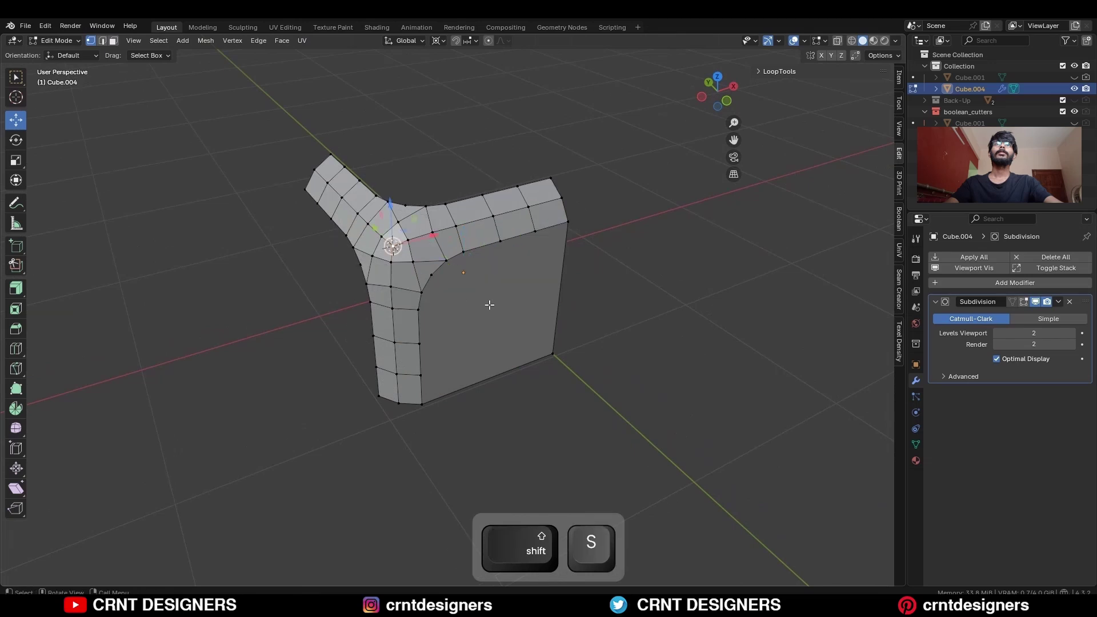
{"action": "key", "text": "3"}
{"action": "left_click", "coordinate": [504, 295]}
- Duplicate the filled face and rotate the copy -90° in left view and -90° in top view to cover the top opening
{"action": "left_click", "coordinate": [702, 98]}
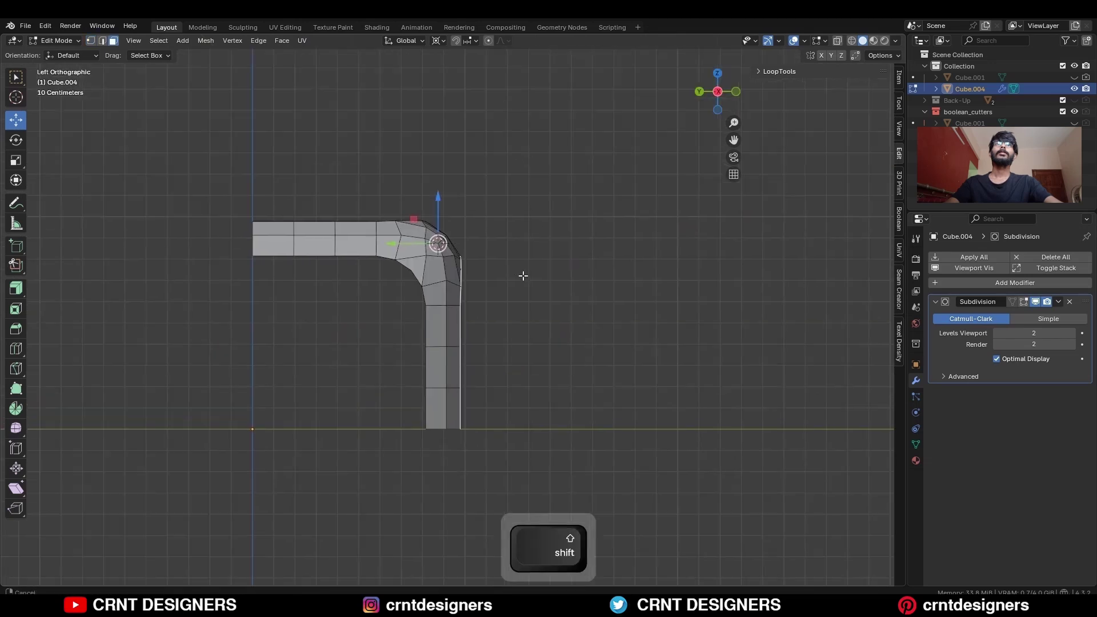
{"action": "key", "text": "shift+d"}
{"action": "right_click", "coordinate": [563, 316]}
{"action": "key", "text": "r"}
{"action": "key", "text": "ctrl"}
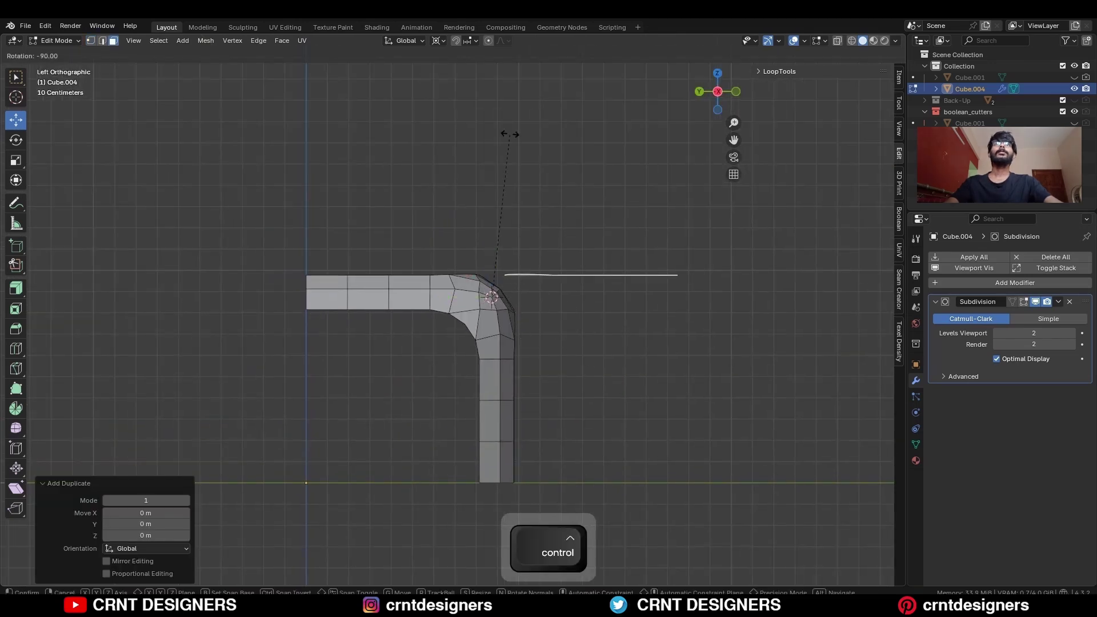
{"action": "left_click", "coordinate": [511, 133]}
{"action": "left_click", "coordinate": [717, 73]}
{"action": "key", "text": "r"}
{"action": "left_click", "coordinate": [550, 243]}
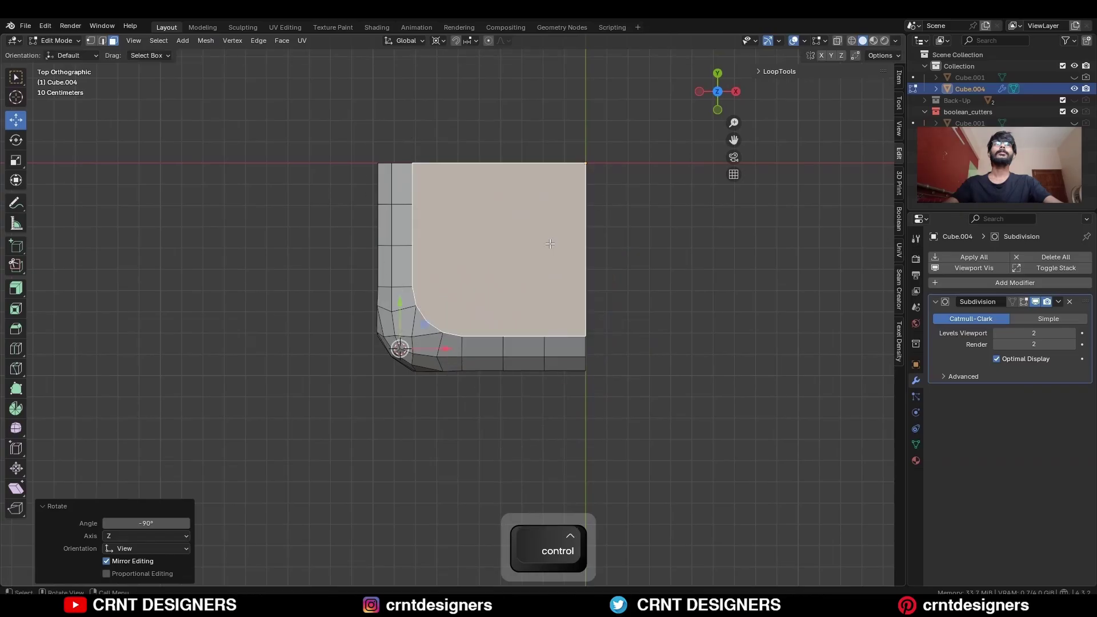
- Duplicate the top face, rotate the copy -90° in front view and again in left view to cover the remaining side opening
{"action": "left_click", "coordinate": [717, 109]}
{"action": "key", "text": "shift+d"}
{"action": "right_click", "coordinate": [608, 247]}
{"action": "key", "text": "r"}
{"action": "key", "text": "ctrl"}
{"action": "left_click", "coordinate": [373, 177]}
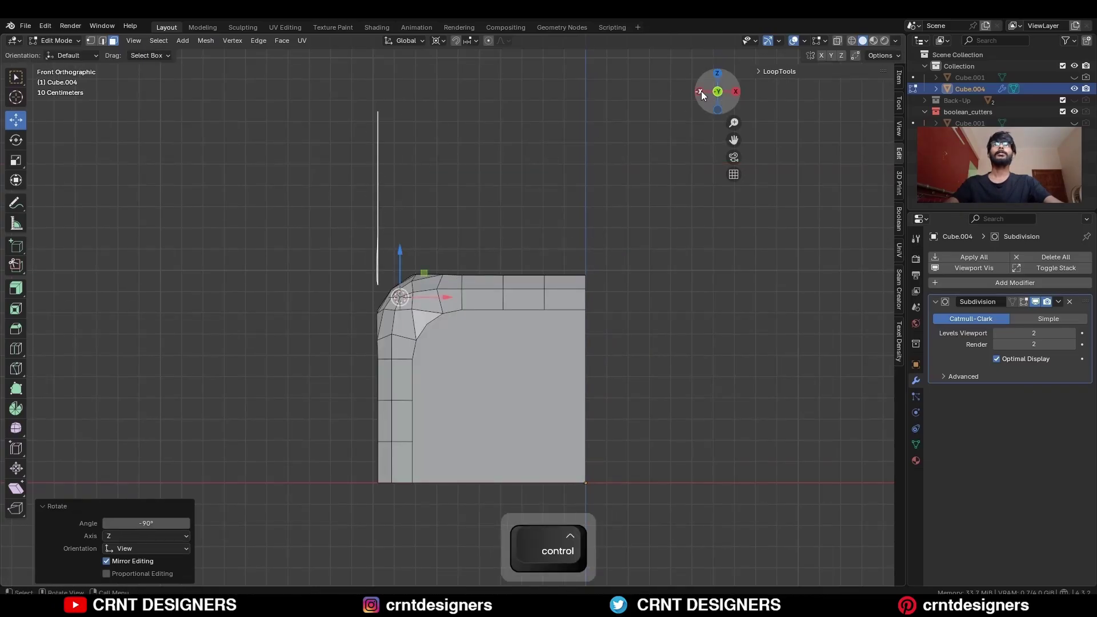
{"action": "left_click", "coordinate": [702, 91]}
{"action": "key", "text": "r"}
{"action": "key", "text": "ctrl"}
{"action": "left_click", "coordinate": [547, 221]}
- Merge all vertices of the closed corner block by distance and check the smoothed result in Object Mode
{"action": "middle_click_drag", "start_coordinate": [546, 221], "coordinate": [547, 224]}
{"action": "key", "text": "Tab"}
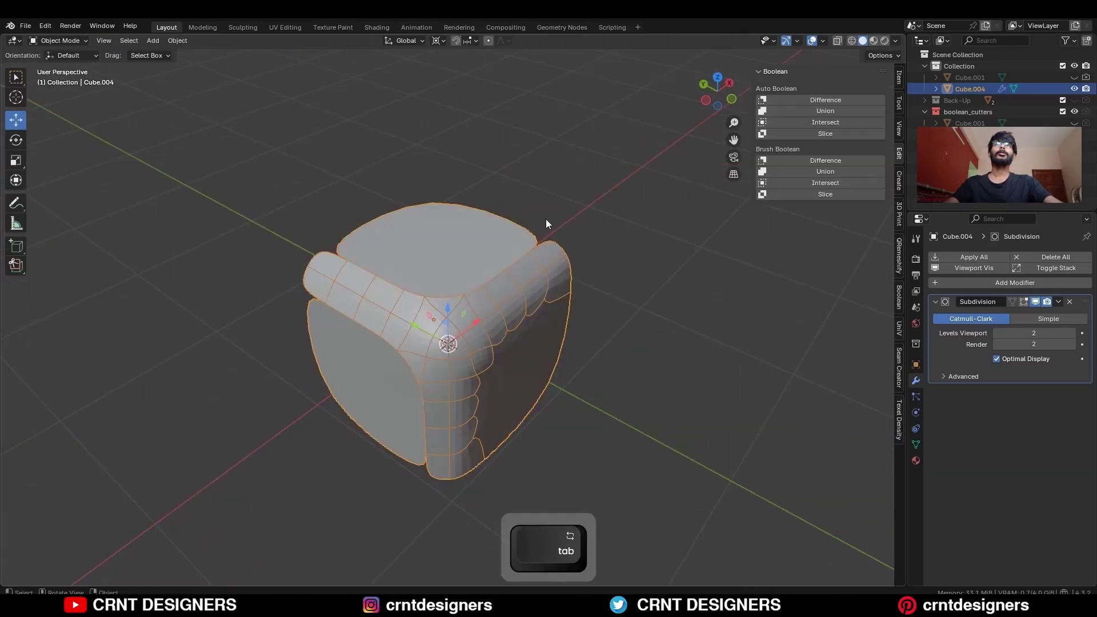
{"action": "key", "text": "Tab"}
{"action": "key", "text": "a"}
{"action": "left_click", "coordinate": [567, 231]}
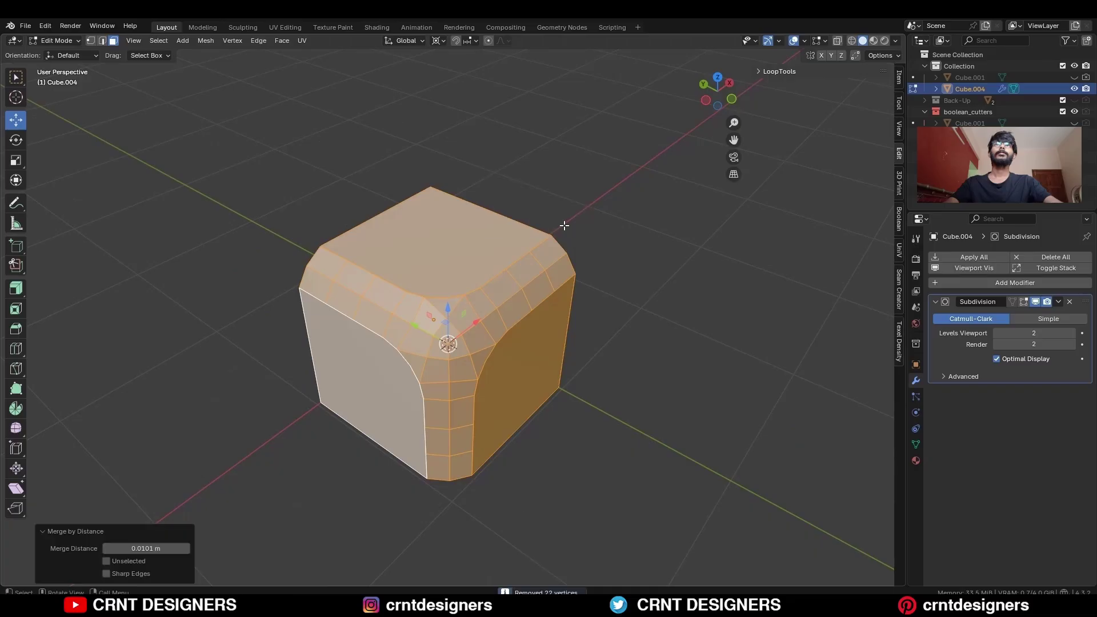
{"action": "left_click", "coordinate": [574, 216]}
{"action": "key", "text": "Tab"}
{"action": "key", "text": "Tab"}
{"action": "middle_click_drag", "start_coordinate": [587, 243], "coordinate": [505, 210]}
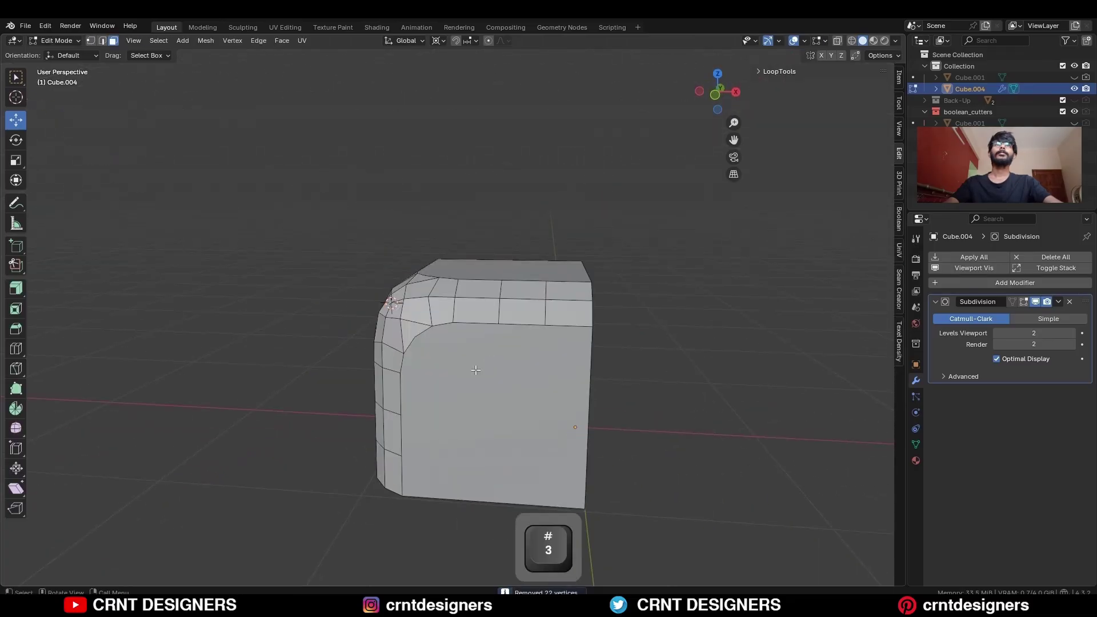
- Select the three large flat faces and inset them together by about 0.04 m
{"action": "left_click", "coordinate": [476, 370]}
{"action": "middle_click_drag", "start_coordinate": [476, 371], "coordinate": [480, 343]}
{"action": "left_click", "coordinate": [512, 257], "text": "shift"}
{"action": "middle_click_drag", "start_coordinate": [511, 257], "coordinate": [380, 385]}
{"action": "left_click", "coordinate": [380, 384], "text": "shift"}
{"action": "scroll", "coordinate": [584, 278], "scroll_direction": "up", "scroll_amount": 2}
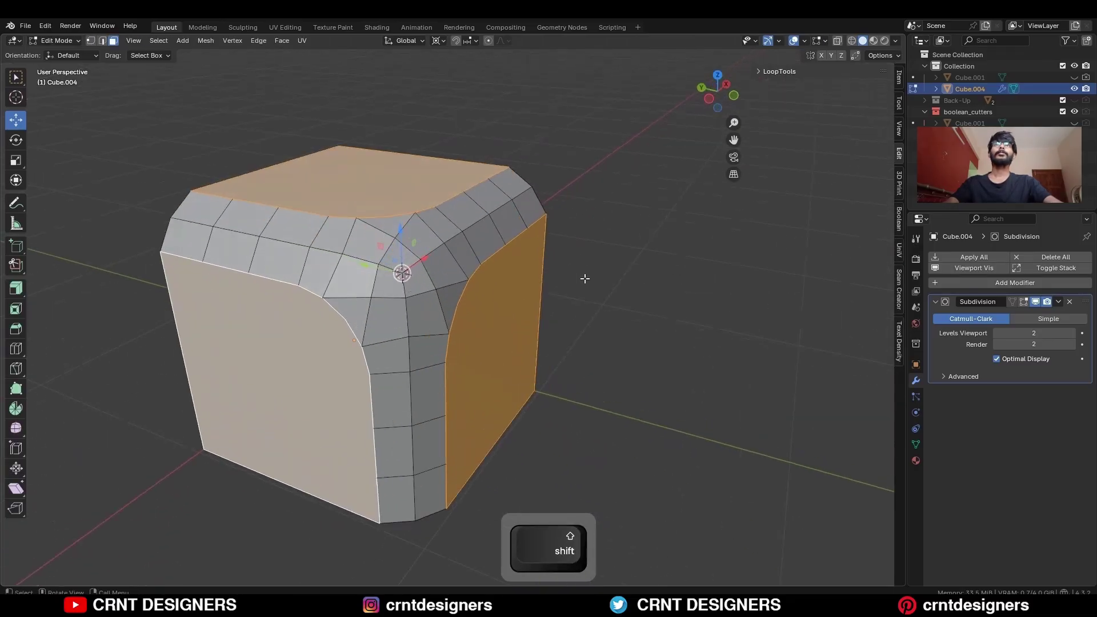
{"action": "middle_click_drag", "start_coordinate": [584, 279], "coordinate": [581, 246]}
{"action": "key", "text": "i"}
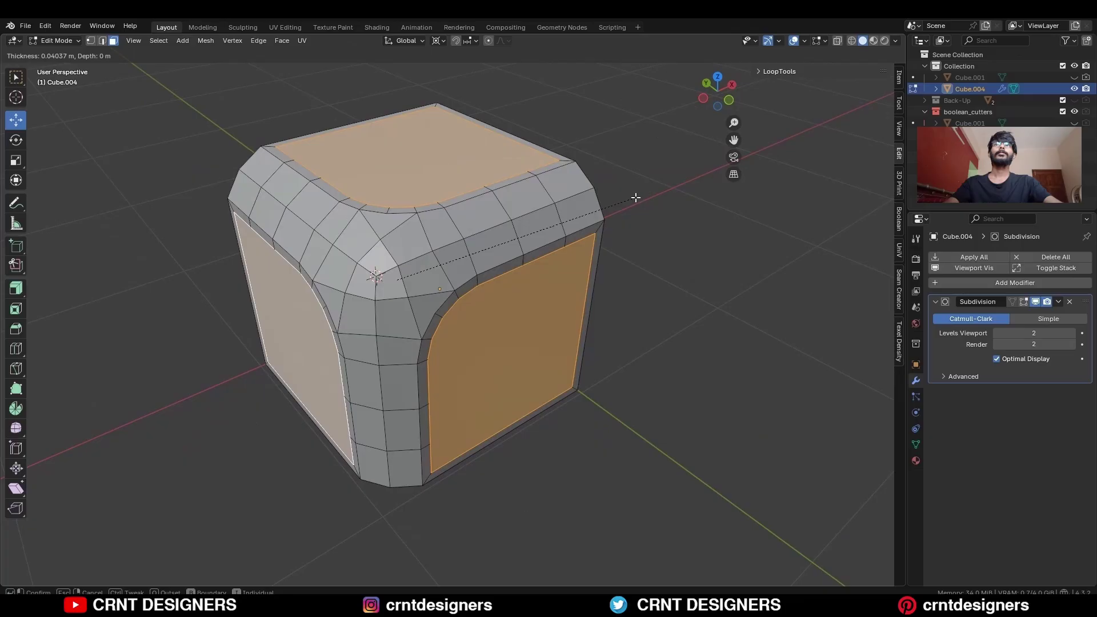
{"action": "left_click", "coordinate": [636, 197]}
- Use the Knife to extend the inset edges straight to the block's outer boundary at the inset corners
{"action": "key", "text": "KP_1"}
{"action": "key", "text": "shift+space"}
{"action": "key", "text": "k"}
{"action": "key", "text": "1"}
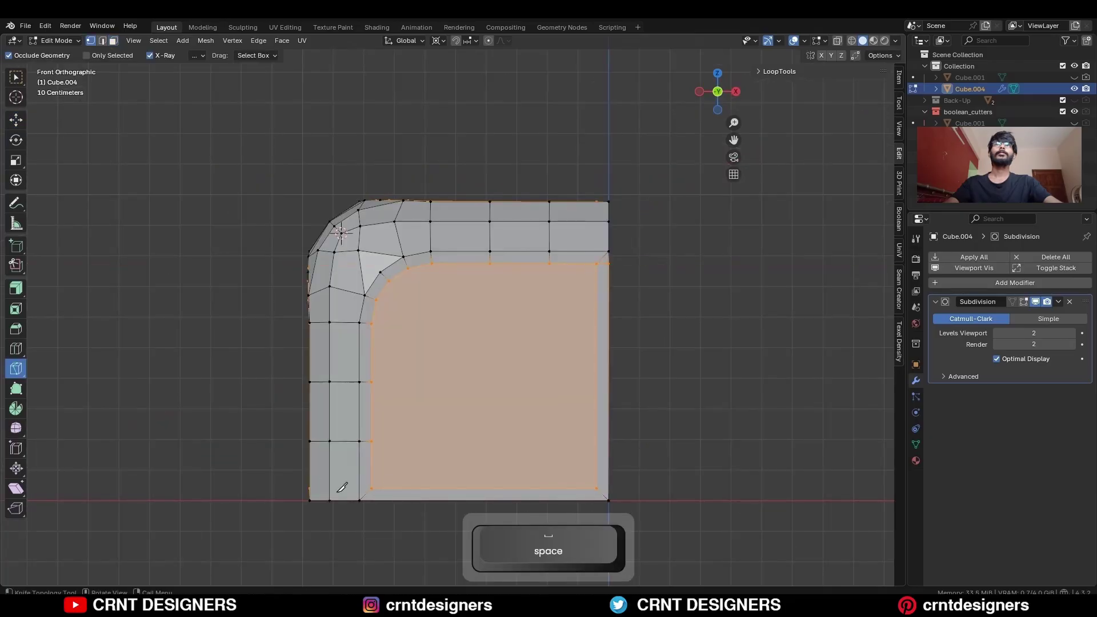
{"action": "key", "text": "space"}
{"action": "left_click", "coordinate": [702, 95]}
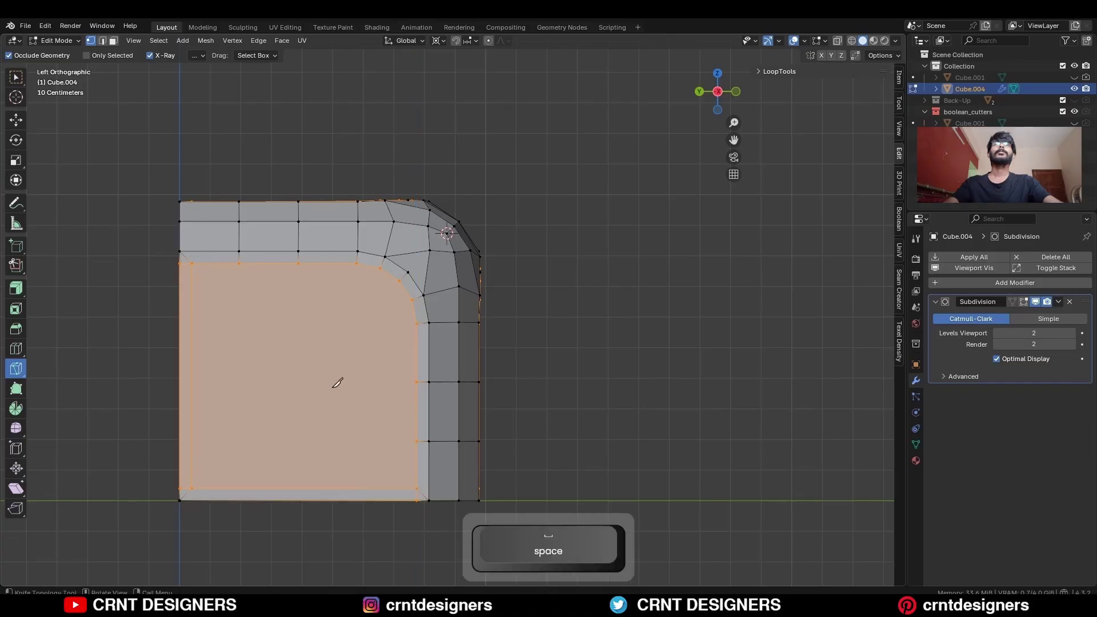
- Delete the inset face and its two outer border strips on the left side, and dissolve the leftover diagonal edges
{"action": "middle_click_drag", "start_coordinate": [338, 382], "coordinate": [419, 347], "text": "shift"}
{"action": "left_click_drag", "start_coordinate": [423, 285], "coordinate": [202, 508]}
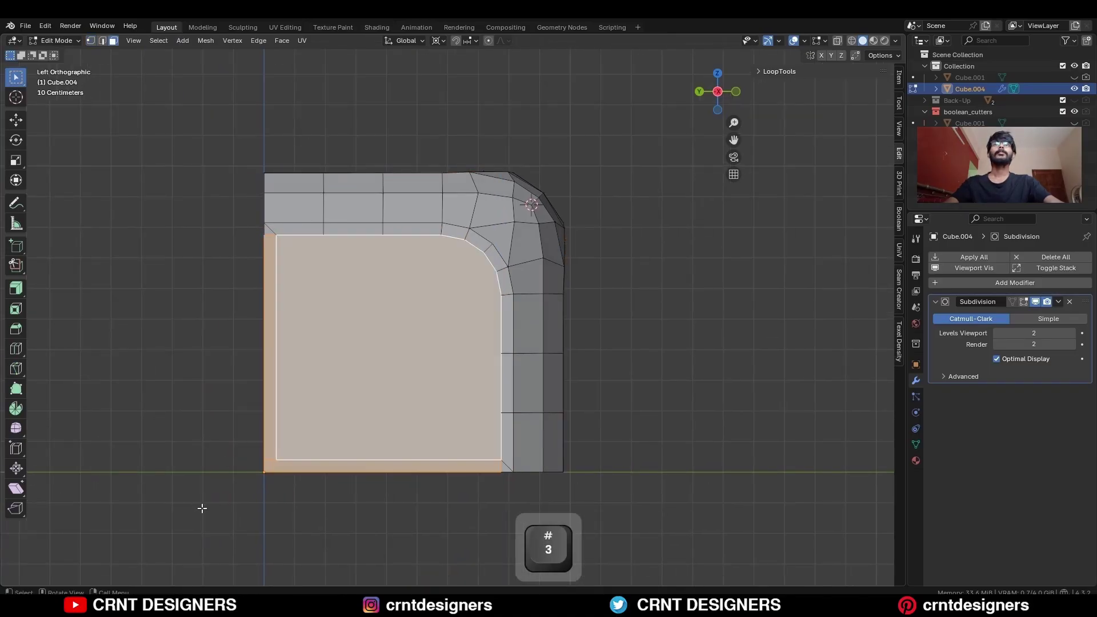
{"action": "key", "text": "x"}
{"action": "left_click", "coordinate": [414, 376]}
{"action": "key", "text": "2"}
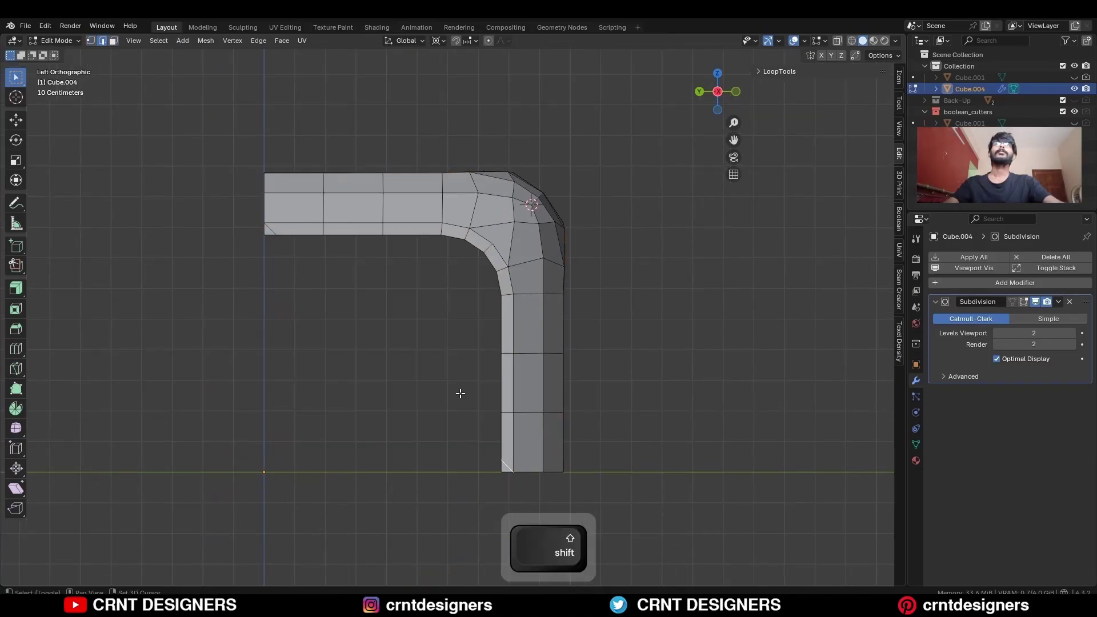
{"action": "key", "text": "ctrl+z"}
- Remove the inset faces, outer border strips and leftover diagonal edges from the remaining two sides
{"action": "middle_click_drag", "start_coordinate": [573, 311], "coordinate": [577, 342]}
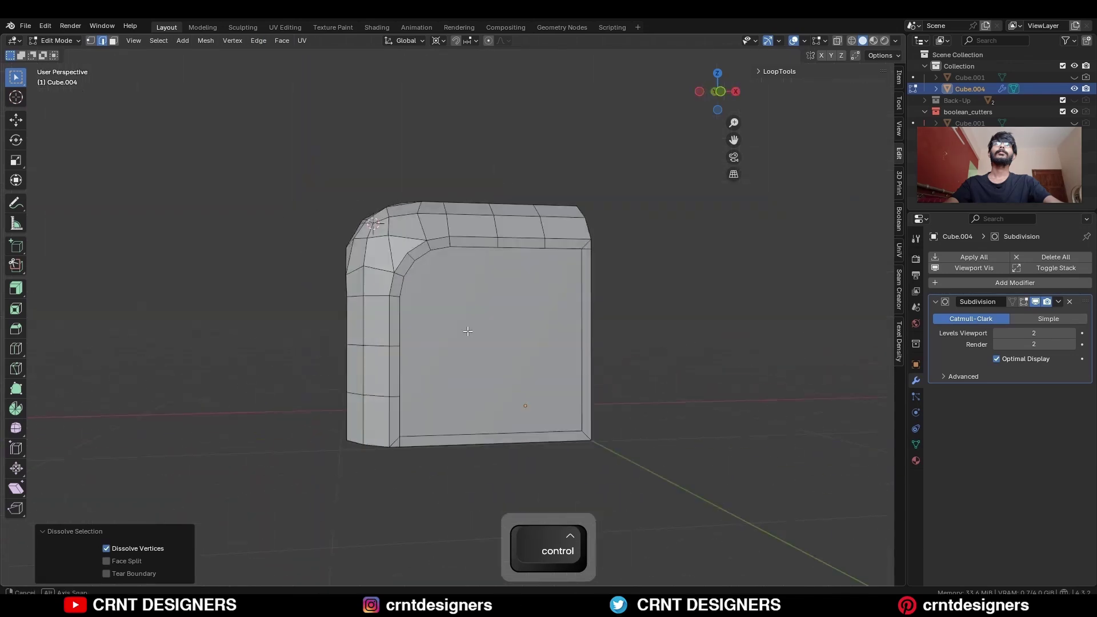
{"action": "key", "text": "ctrl+z"}
{"action": "key", "text": "x"}
{"action": "left_click", "coordinate": [584, 344]}
{"action": "key", "text": "2"}
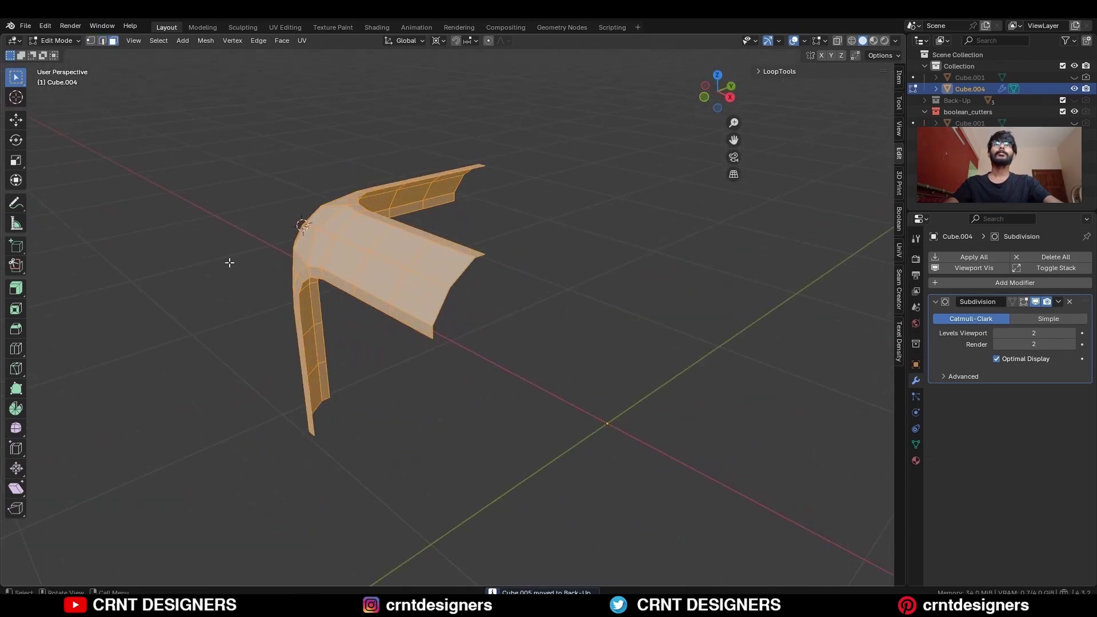
- Extrude the whole shell along its normals by -0.05 m with Offset Even, and delete the end-cap faces of the three arms
{"action": "left_click_drag", "start_coordinate": [302, 223], "coordinate": [305, 231]}
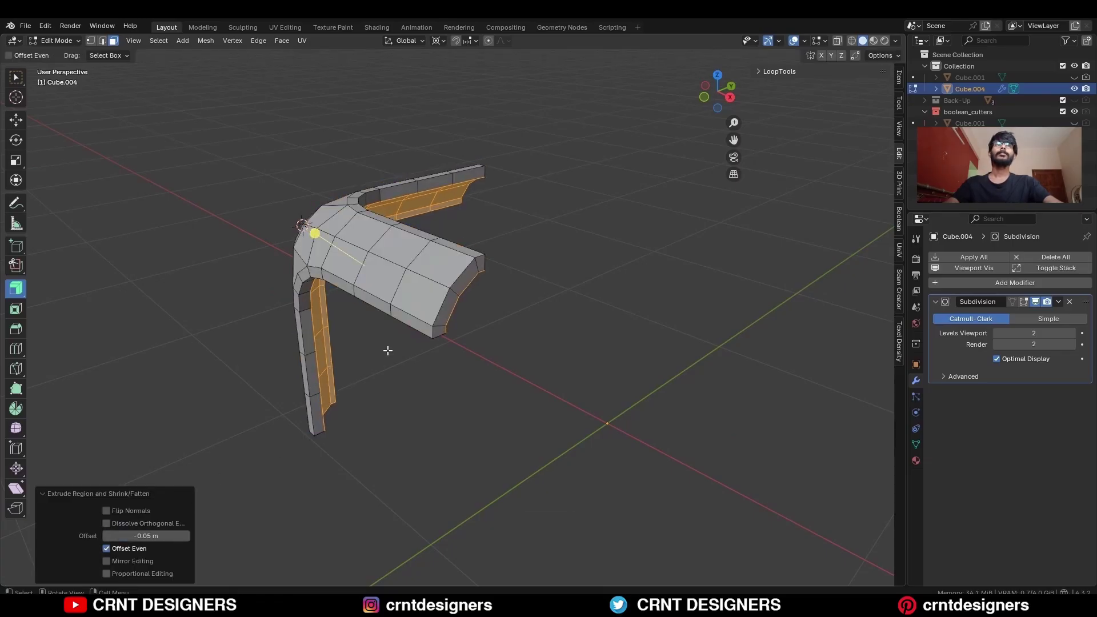
{"action": "middle_click_drag", "start_coordinate": [387, 348], "coordinate": [412, 309]}
{"action": "left_click", "coordinate": [421, 239]}
{"action": "left_click", "coordinate": [370, 299], "text": "ctrl+shift"}
{"action": "middle_click_drag", "start_coordinate": [492, 247], "coordinate": [584, 309]}
{"action": "key", "text": "x"}
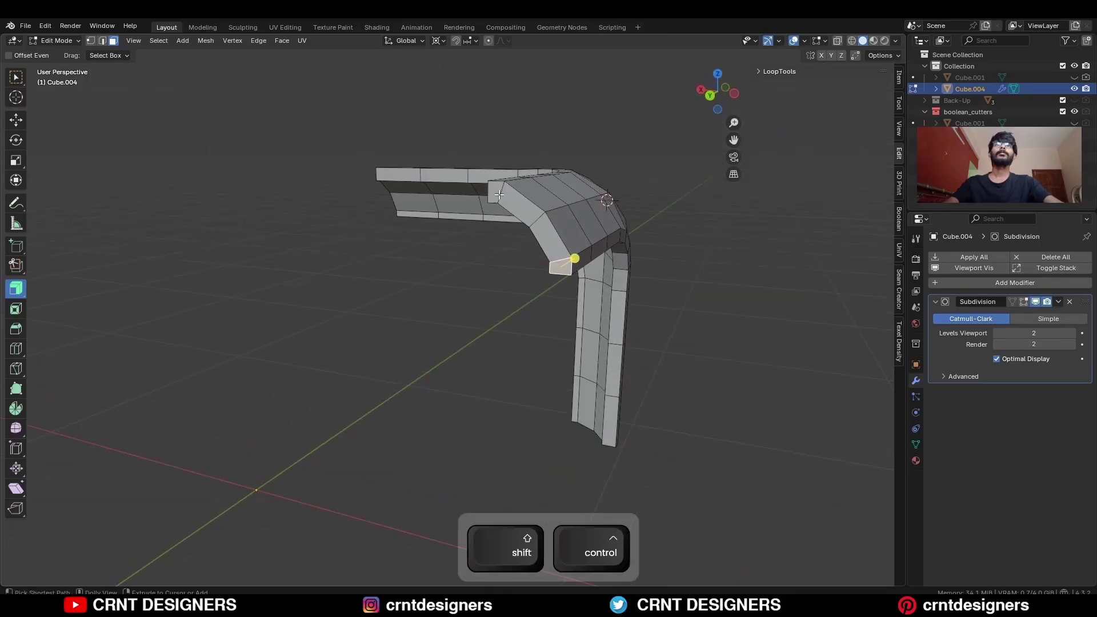
{"action": "key", "text": "x"}
{"action": "middle_click_drag", "start_coordinate": [499, 195], "coordinate": [702, 251]}
{"action": "key", "text": "Tab"}
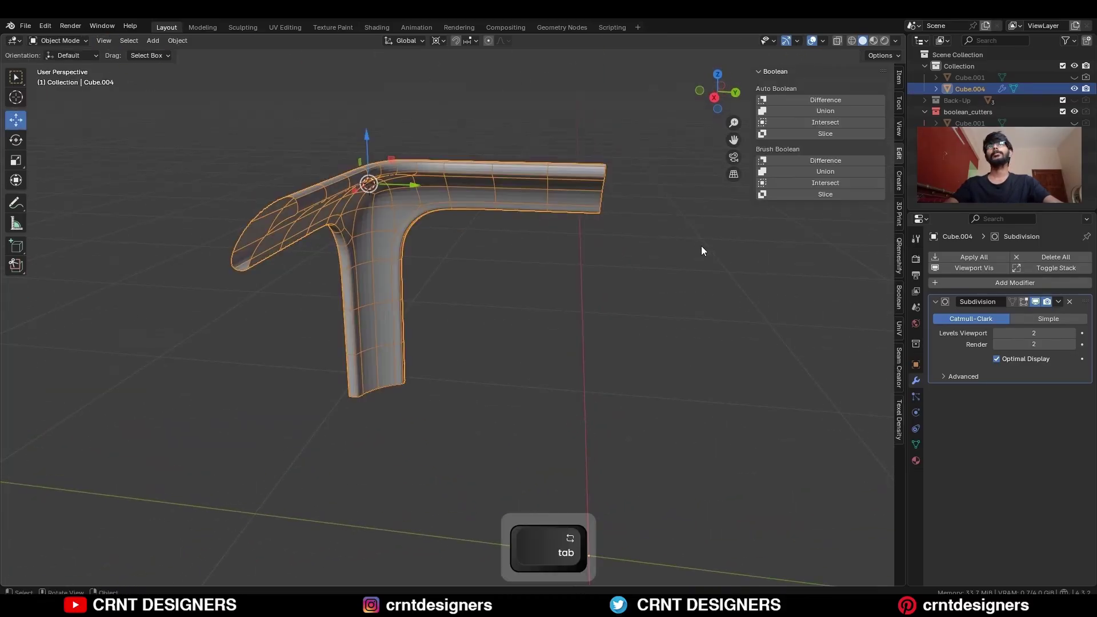
- Snap the 3D cursor to the world origin and duplicate and rotate the corner piece about it to complete the cube frame
{"action": "left_click", "coordinate": [714, 79]}
{"action": "key", "text": "Tab"}
{"action": "key", "text": "a"}
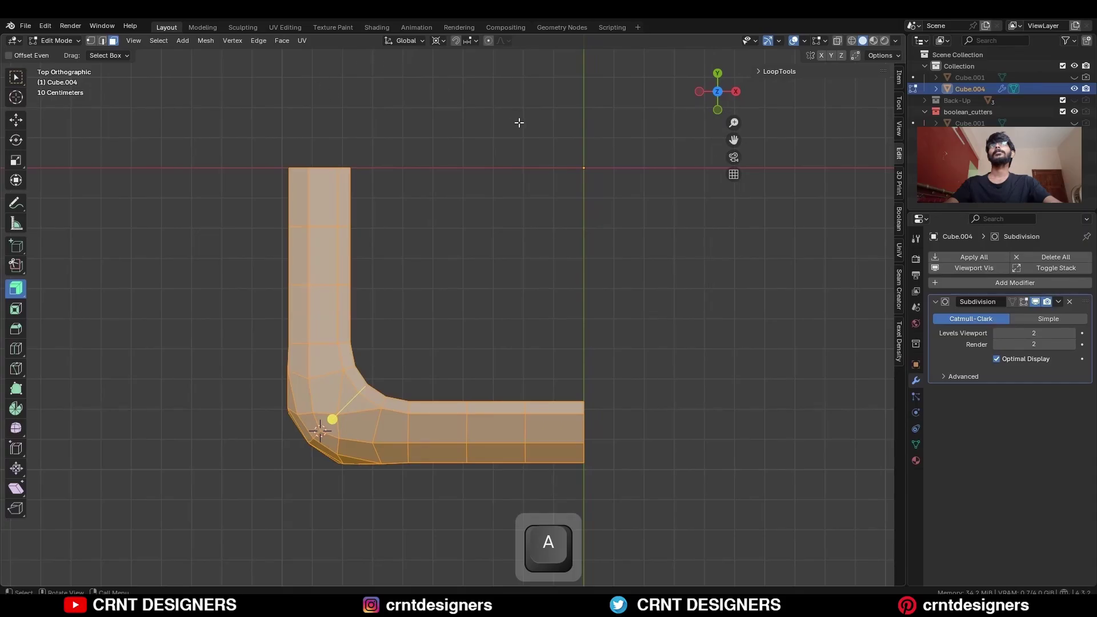
{"action": "key", "text": "shift+s"}
{"action": "scroll", "coordinate": [506, 201], "scroll_direction": "down", "scroll_amount": 2}
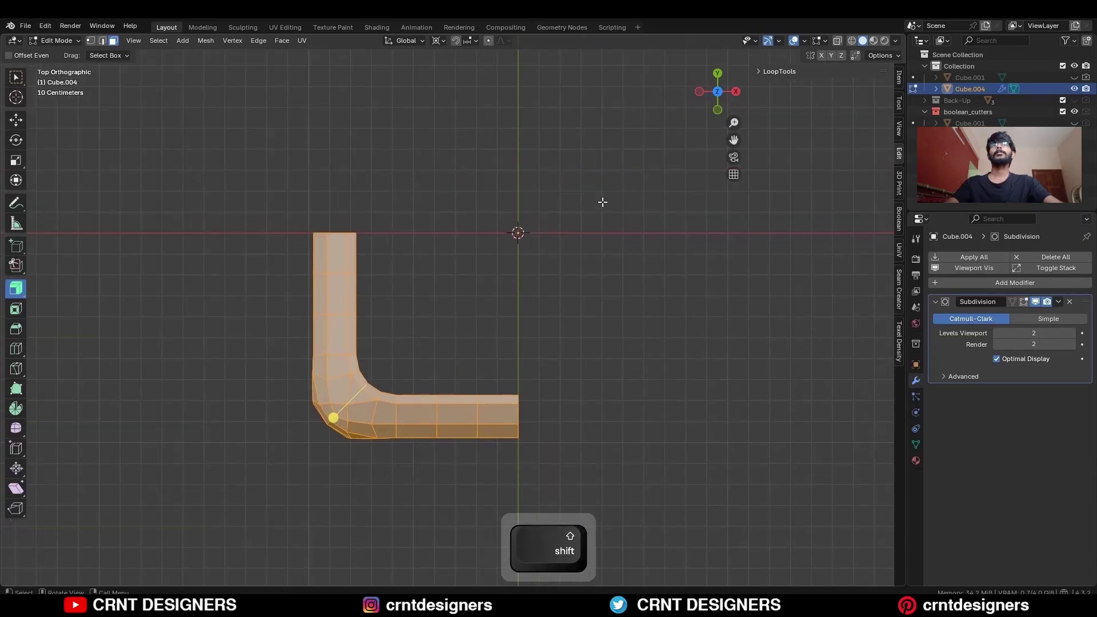
{"action": "key", "text": "shift+d"}
{"action": "key", "text": "r"}
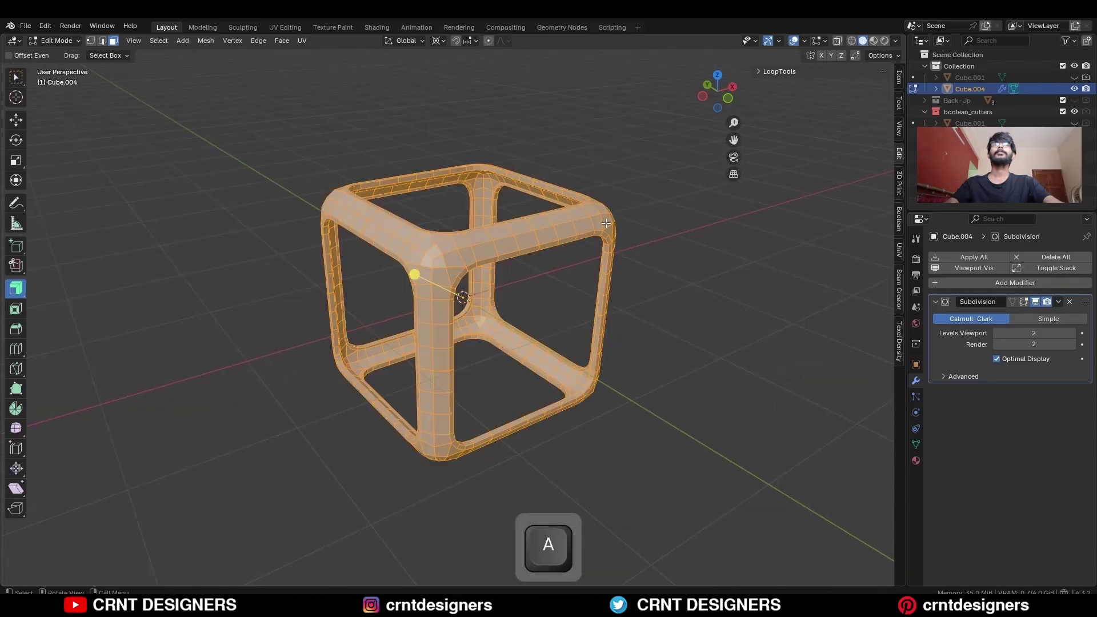
- Merge all vertices of the complete cube frame by distance and return to Object Mode
{"action": "key", "text": "m"}
{"action": "left_click", "coordinate": [605, 221]}
{"action": "key", "text": "Tab"}
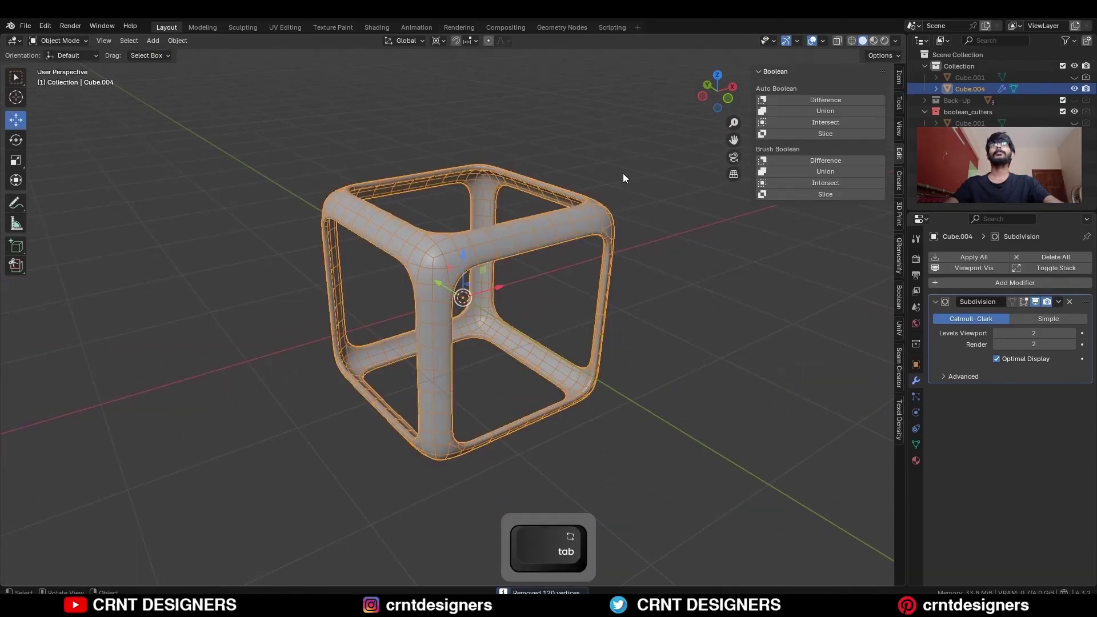
- Hide the viewport overlays and shade the cube frame smooth
{"action": "left_click", "coordinate": [623, 174]}
{"action": "key", "text": "shift+alt+z"}
{"action": "middle_click_drag", "start_coordinate": [595, 207], "coordinate": [545, 275]}
{"action": "scroll", "coordinate": [545, 276], "scroll_direction": "up", "scroll_amount": 4}
{"action": "left_click", "coordinate": [550, 255]}
{"action": "right_click", "coordinate": [553, 251]}
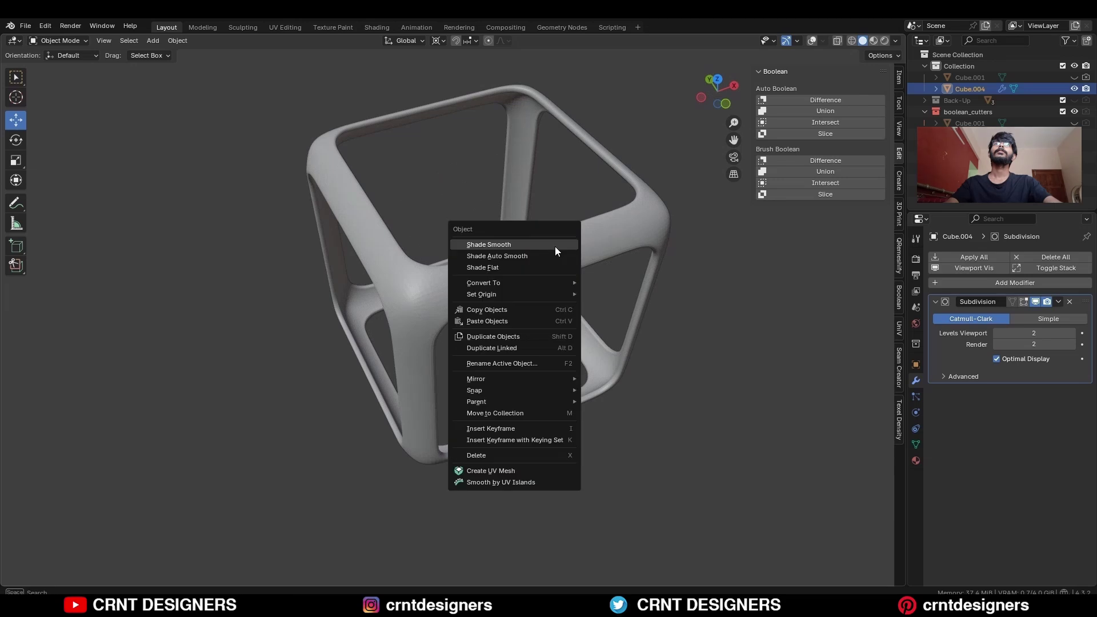
{"action": "left_click", "coordinate": [554, 246]}
- Restore the overlays, select an opening's rim edges and all similar edges, and bevel them about 0.014 m with 2 segments and shape 1
{"action": "key", "text": "shift+alt+z"}
{"action": "key", "text": "Tab"}
{"action": "key", "text": "alt+s"}
{"action": "scroll", "coordinate": [467, 246], "scroll_direction": "up", "scroll_amount": 3}
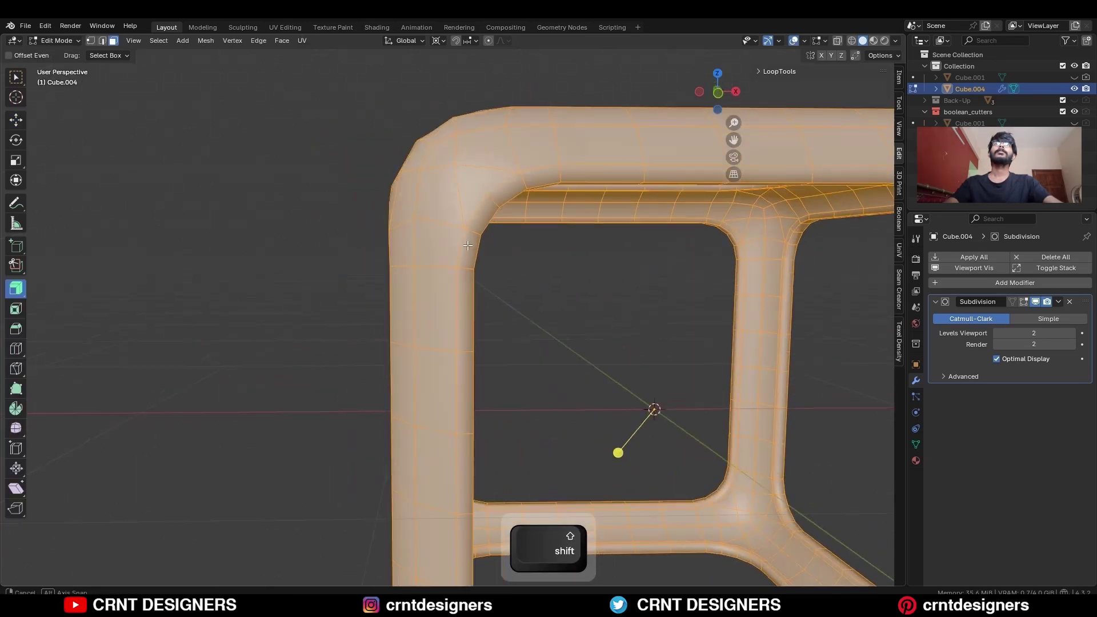
{"action": "middle_click_drag", "start_coordinate": [467, 245], "coordinate": [500, 224]}
{"action": "key", "text": "alt+a"}
{"action": "left_click", "coordinate": [321, 296], "text": "alt"}
{"action": "key", "text": "shift+g"}
{"action": "left_click", "coordinate": [375, 318]}
{"action": "scroll", "coordinate": [483, 293], "scroll_direction": "down", "scroll_amount": 4}
{"action": "scroll", "coordinate": [465, 274], "scroll_direction": "up", "scroll_amount": 4}
{"action": "left_click", "coordinate": [508, 186]}
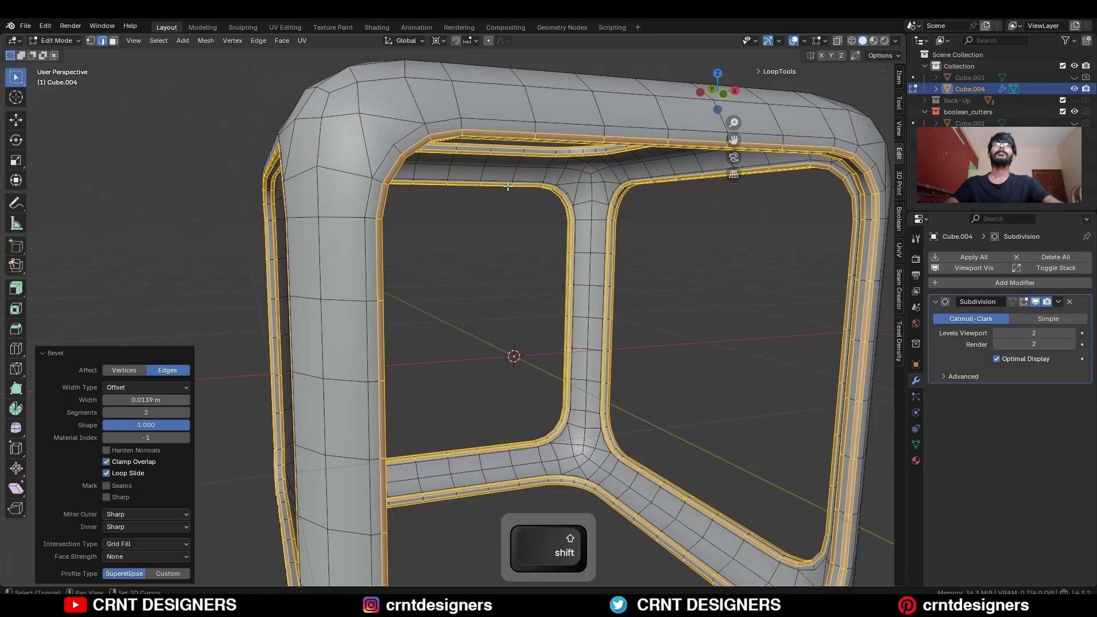
- Set the rim bevel's width to 0.015 m and return to Object Mode
{"action": "left_click_drag", "start_coordinate": [140, 412], "coordinate": [140, 412]}
{"action": "scroll", "coordinate": [400, 297], "scroll_direction": "down", "scroll_amount": 4}
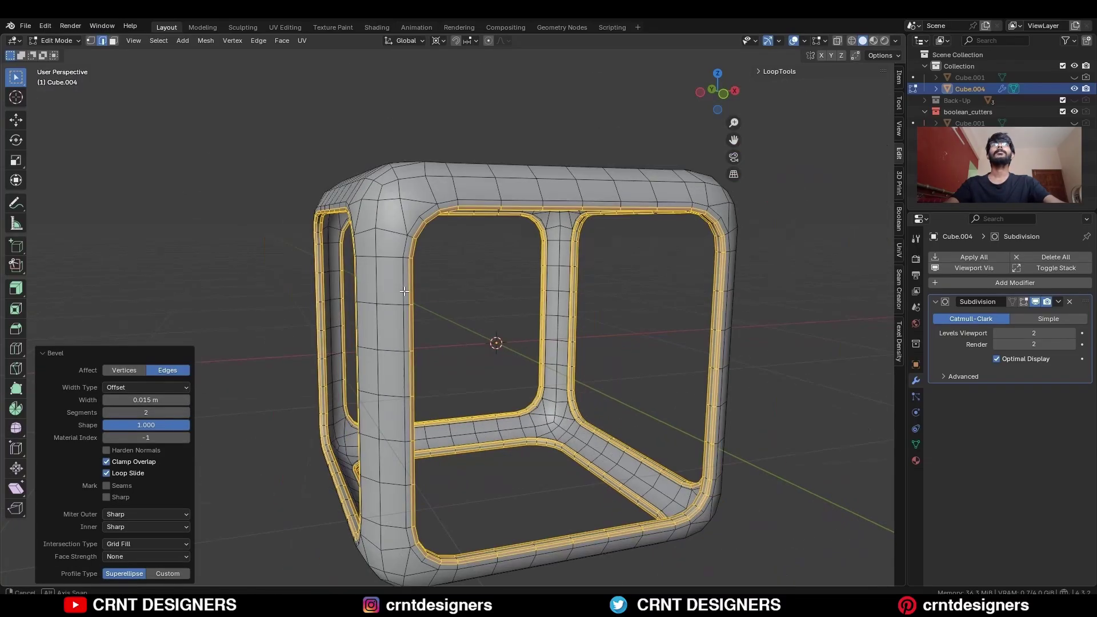
{"action": "middle_click_drag", "start_coordinate": [400, 297], "coordinate": [518, 270]}
{"action": "scroll", "coordinate": [424, 304], "scroll_direction": "up", "scroll_amount": 5}
{"action": "key", "text": "Tab"}
- Hide the viewport overlays and shade the beveled cube frame smooth
{"action": "scroll", "coordinate": [660, 300], "scroll_direction": "down", "scroll_amount": 6}
{"action": "key", "text": "shift+alt+z"}
{"action": "right_click", "coordinate": [531, 212]}
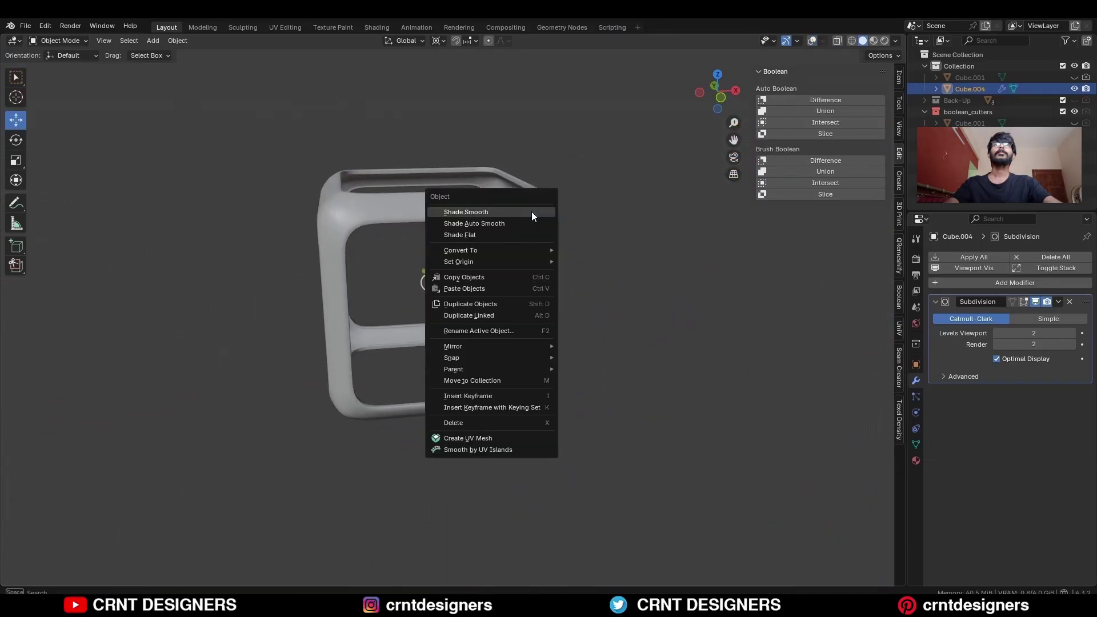
{"action": "left_click", "coordinate": [531, 212]}
{"action": "mouse_move", "coordinate": [532, 212]}
{"action": "middle_mouse_down"}
{"action": "mouse_move", "coordinate": [619, 246]}
{"action": "mouse_move", "coordinate": [485, 340]}
{"action": "mouse_move", "coordinate": [633, 355]}
{"action": "mouse_move", "coordinate": [663, 320]}
{"action": "middle_mouse_up"}
{"action": "scroll", "coordinate": [619, 246], "scroll_direction": "up", "scroll_amount": 6}
- Save the file and examine the frame's smooth-shaded inner corners with the overlays hidden
{"action": "key", "text": "Tab"}
{"action": "key", "text": "shift+alt+z"}
{"action": "key", "text": "Tab"}
{"action": "key", "text": "shift+alt+z"}
{"action": "key", "text": "ctrl+s"}
{"action": "left_click", "coordinate": [896, 41]}
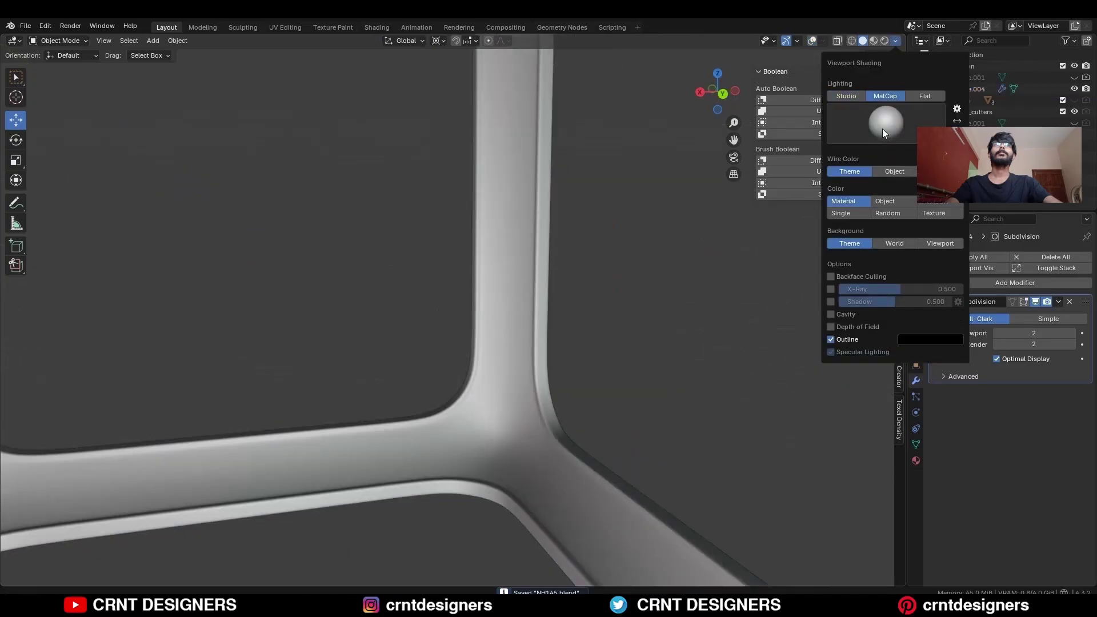
{"action": "scroll", "coordinate": [590, 228], "scroll_direction": "down", "scroll_amount": 6}
{"action": "scroll", "coordinate": [630, 203], "scroll_direction": "up", "scroll_amount": 2}
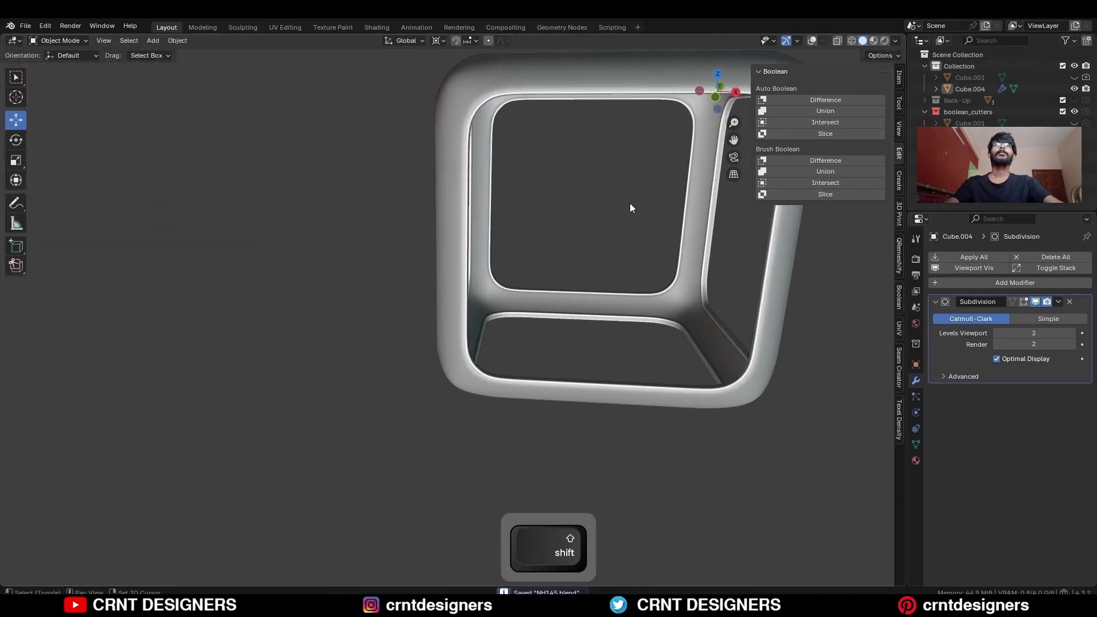
{"action": "middle_click_drag", "start_coordinate": [630, 203], "coordinate": [584, 273]}
- Restore the viewport overlays and enable Face Orientation for checking the cube frame's normals
{"action": "left_click", "coordinate": [813, 39]}
{"action": "left_click", "coordinate": [821, 41]}
{"action": "left_click", "coordinate": [750, 248]}
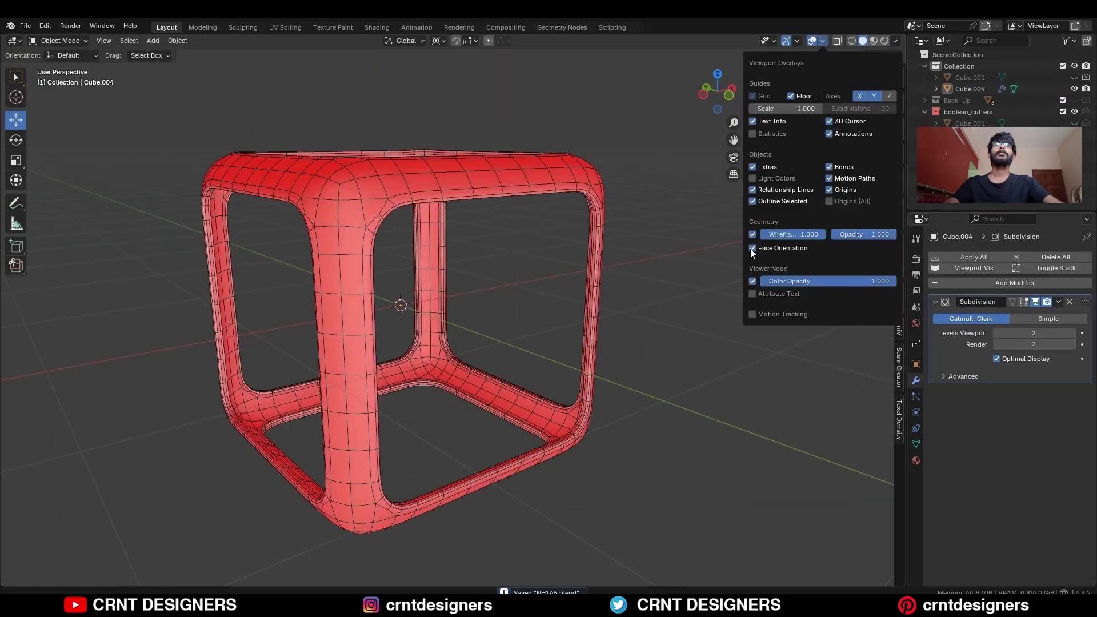
{"action": "left_click", "coordinate": [513, 158]}
- Select the entire cube frame mesh, recalculate its normals outside and return to Object Mode
{"action": "key", "text": "Tab"}
{"action": "key", "text": "a"}
{"action": "key", "text": "alt+n"}
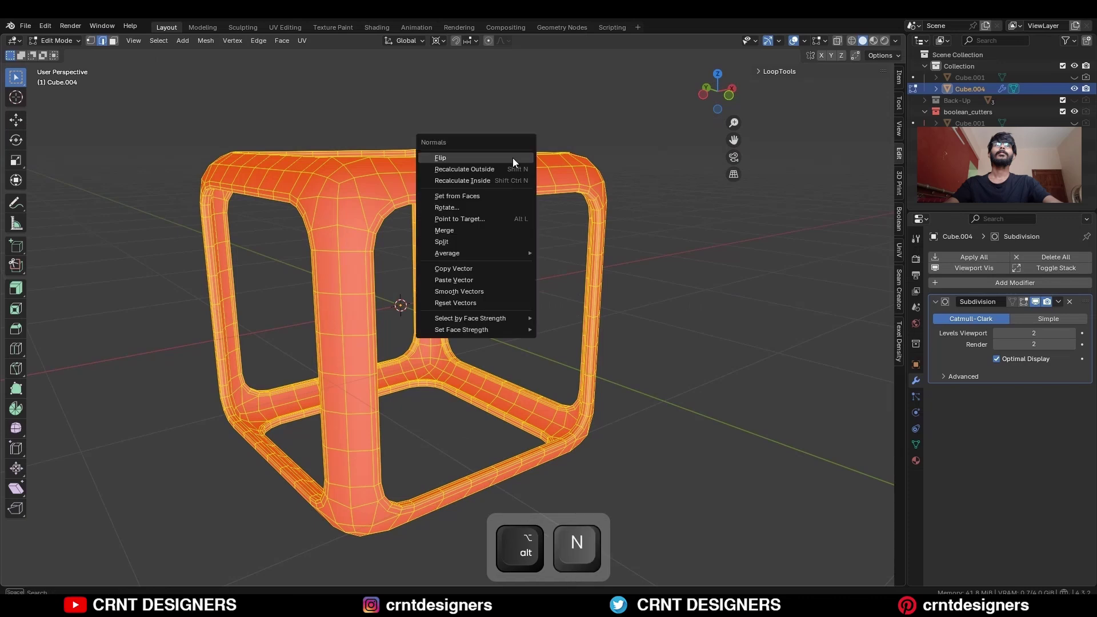
{"action": "left_click", "coordinate": [512, 167]}
{"action": "key", "text": "Tab"}
{"action": "scroll", "coordinate": [577, 134], "scroll_direction": "down", "scroll_amount": 2}
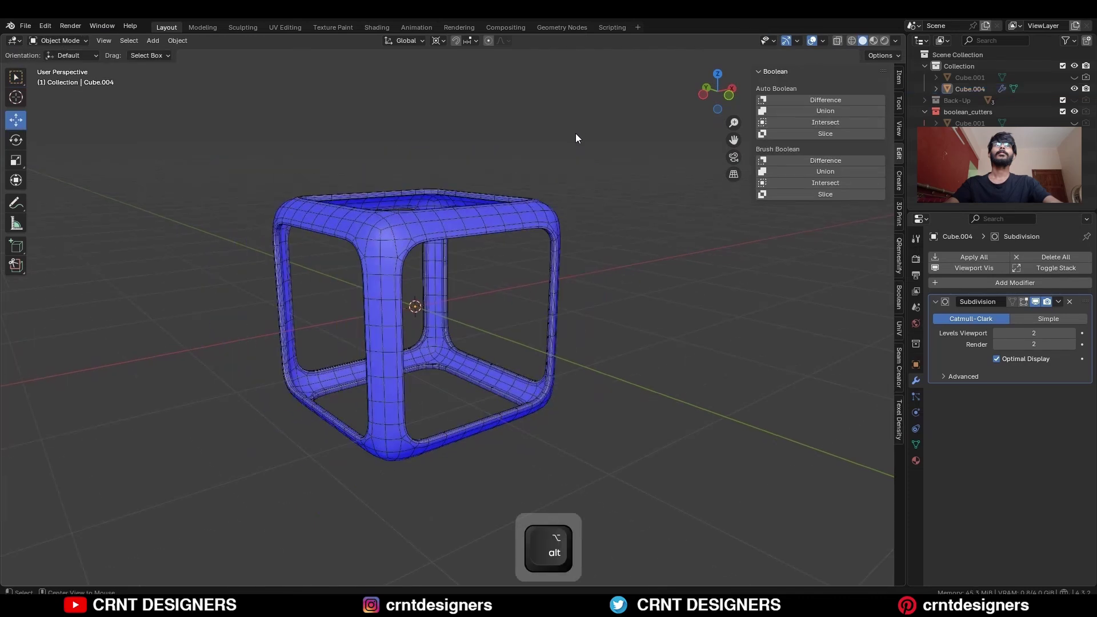
- Turn off the Face Orientation overlay while keeping the viewport overlays shown
{"action": "key", "text": "alt+shift+z"}
{"action": "left_click", "coordinate": [813, 40]}
{"action": "left_click", "coordinate": [823, 40]}
{"action": "left_click", "coordinate": [751, 248]}
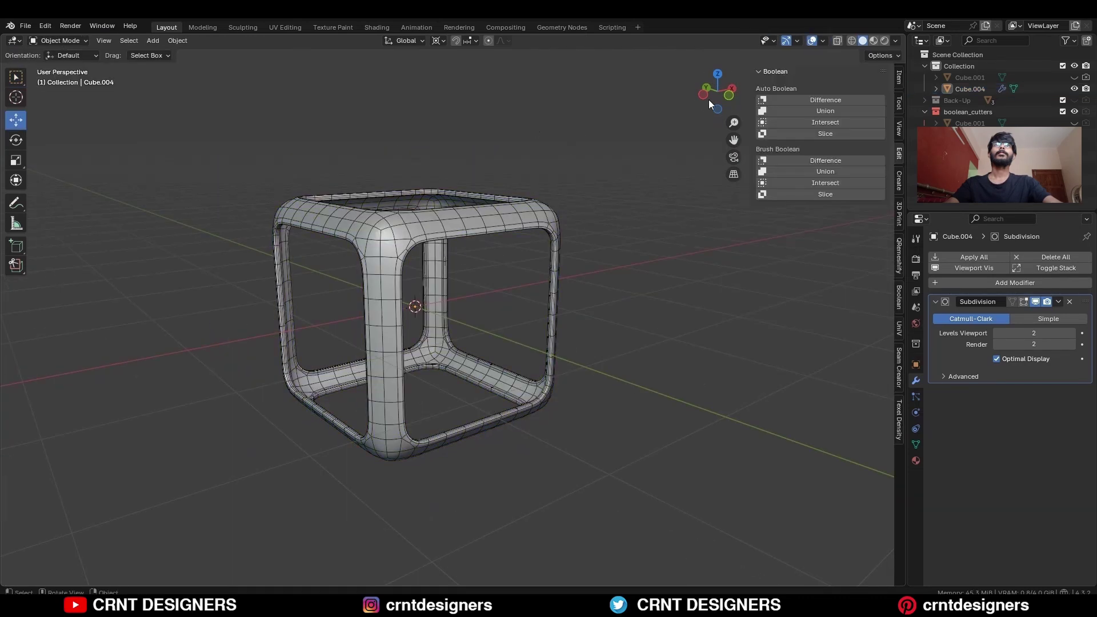
- Save the file and review the whole cube frame without overlays, starting from the front view
{"action": "key", "text": "KP_1"}
{"action": "key", "text": "alt+shift+z"}
{"action": "key", "text": "ctrl+s"}
{"action": "scroll", "coordinate": [588, 172], "scroll_direction": "down", "scroll_amount": 4}
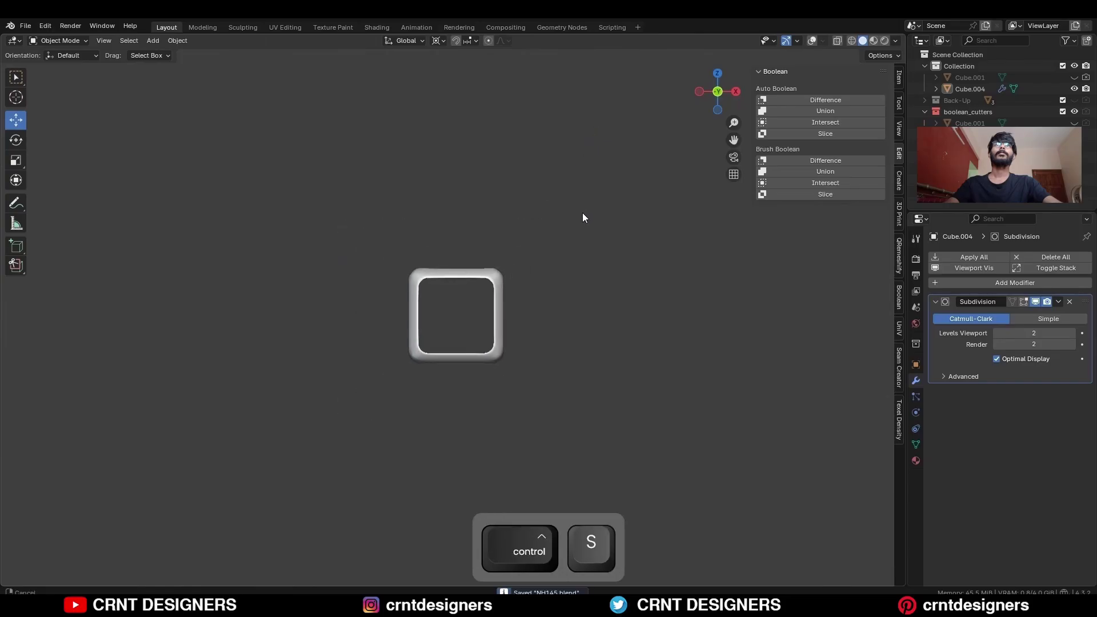
{"action": "middle_click_drag", "start_coordinate": [582, 212], "coordinate": [530, 262]}
{"action": "scroll", "coordinate": [530, 272], "scroll_direction": "up", "scroll_amount": 4}
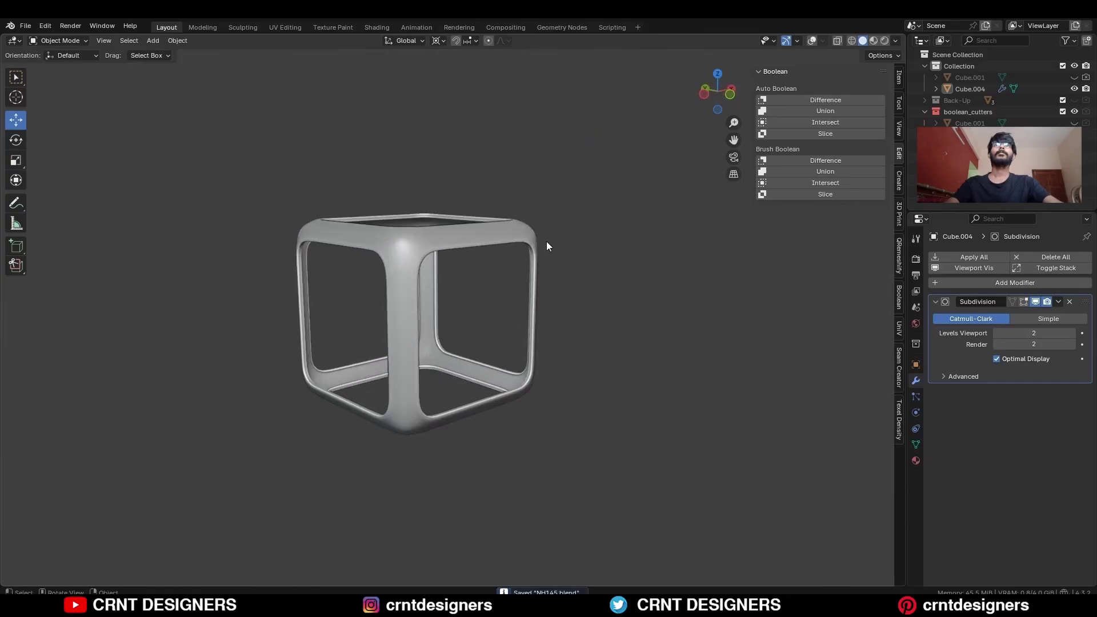
- Restore the overlays, enter Edit Mode and select a face at each inner corner of the cube frame
{"action": "key", "text": "alt+shift+z"}
{"action": "key", "text": "KP_1"}
{"action": "key", "text": "Tab"}
{"action": "middle_click_drag", "start_coordinate": [612, 255], "coordinate": [583, 316]}
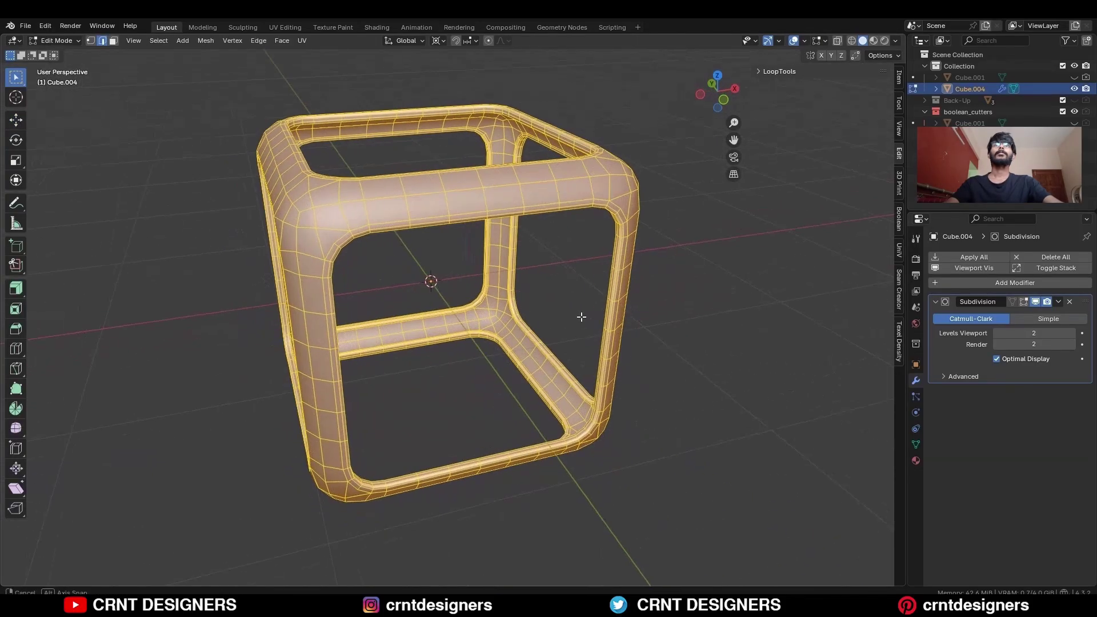
{"action": "key", "text": "3"}
{"action": "scroll", "coordinate": [419, 264], "scroll_direction": "up", "scroll_amount": 4}
{"action": "left_click", "coordinate": [513, 318]}
{"action": "middle_click_drag", "start_coordinate": [365, 356], "coordinate": [346, 410]}
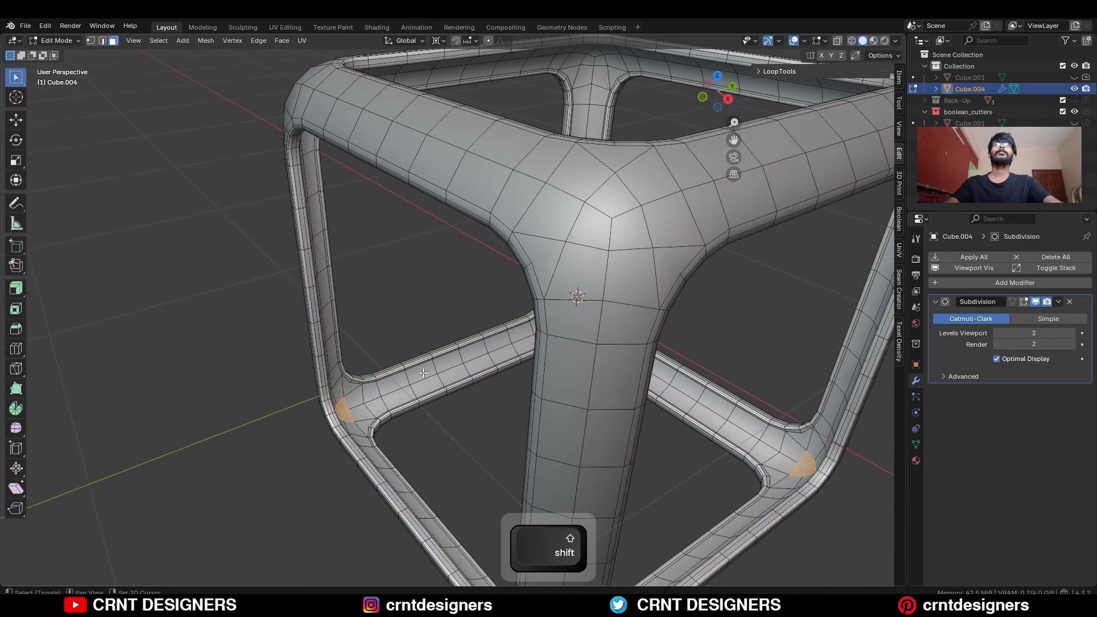
{"action": "left_click", "coordinate": [402, 405]}
- Grow the corner face selection across the frame's whole inner surface, ending at the beveled rims
{"action": "middle_click_drag", "start_coordinate": [458, 321], "coordinate": [492, 281]}
{"action": "scroll", "coordinate": [561, 321], "scroll_direction": "up", "scroll_amount": 5}
{"action": "key", "text": "ctrl+equal"}
{"action": "key", "text": "ctrl+equal"}
{"action": "key", "text": "ctrl+equal"}
{"action": "scroll", "coordinate": [506, 282], "scroll_direction": "up", "scroll_amount": 2}
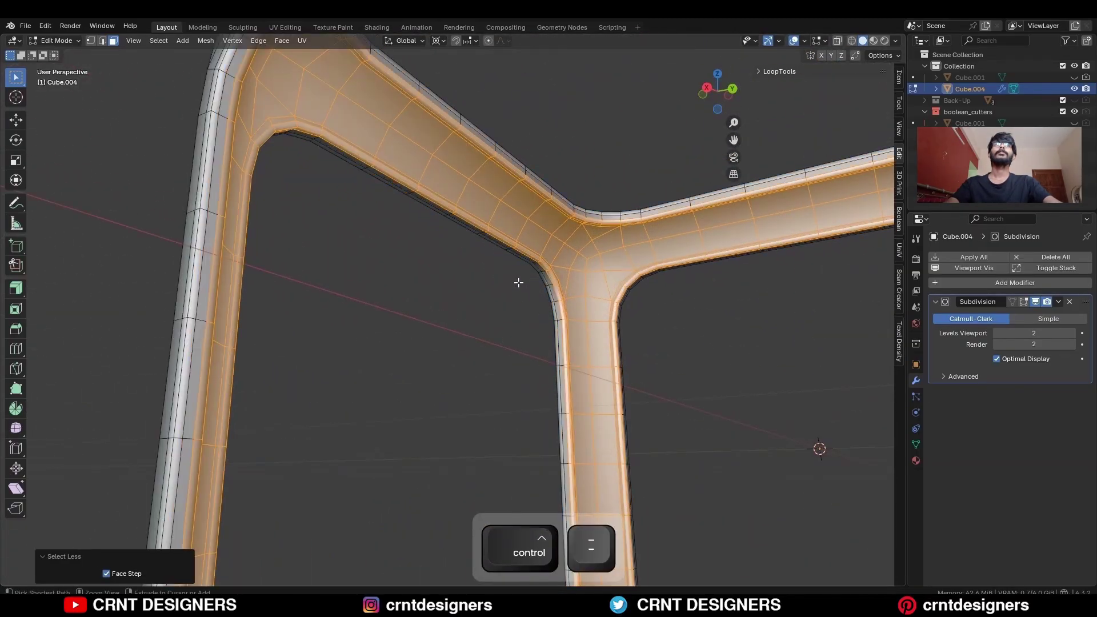
{"action": "middle_click_drag", "start_coordinate": [675, 268], "coordinate": [522, 379]}
{"action": "scroll", "coordinate": [469, 304], "scroll_direction": "up", "scroll_amount": 5}
{"action": "middle_click_drag", "start_coordinate": [469, 304], "coordinate": [692, 314]}
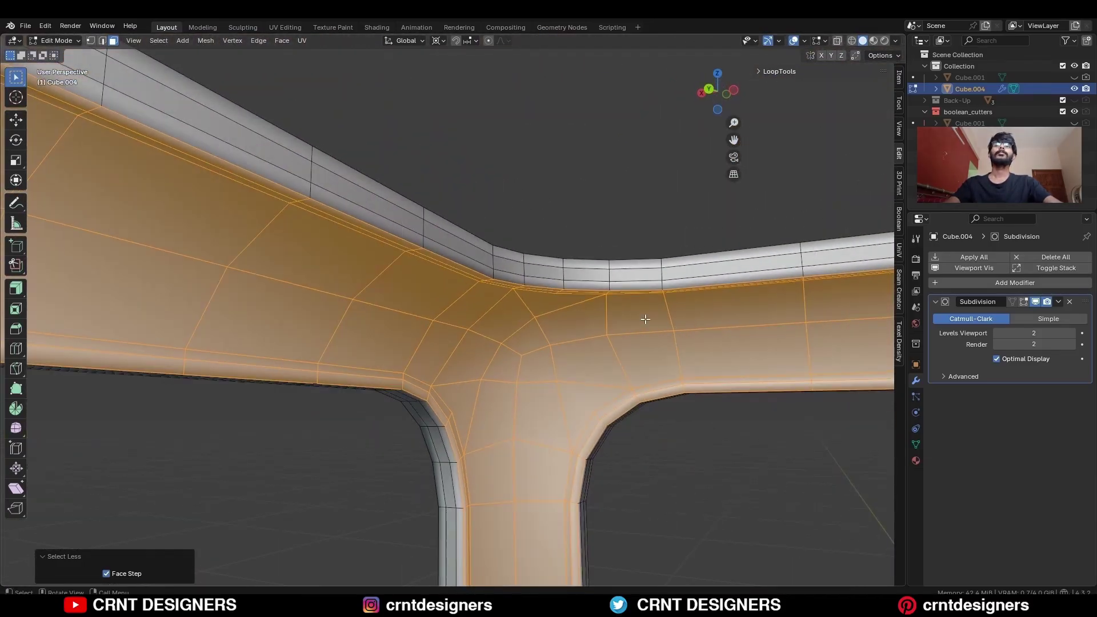
- Duplicate the selected inner faces in place, separate them into a new object and isolate it in local view
{"action": "key", "text": "shift+d"}
{"action": "right_click", "coordinate": [674, 276]}
{"action": "key", "text": "p"}
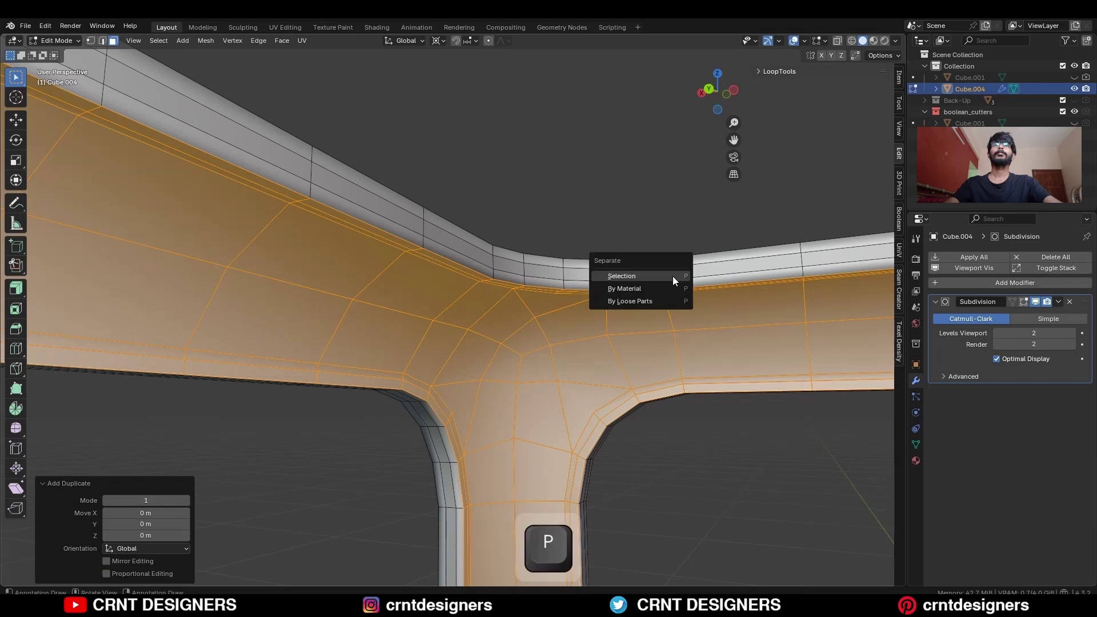
{"action": "left_click", "coordinate": [673, 276]}
{"action": "key", "text": "Tab"}
{"action": "left_click", "coordinate": [601, 324]}
{"action": "key", "text": "slash"}
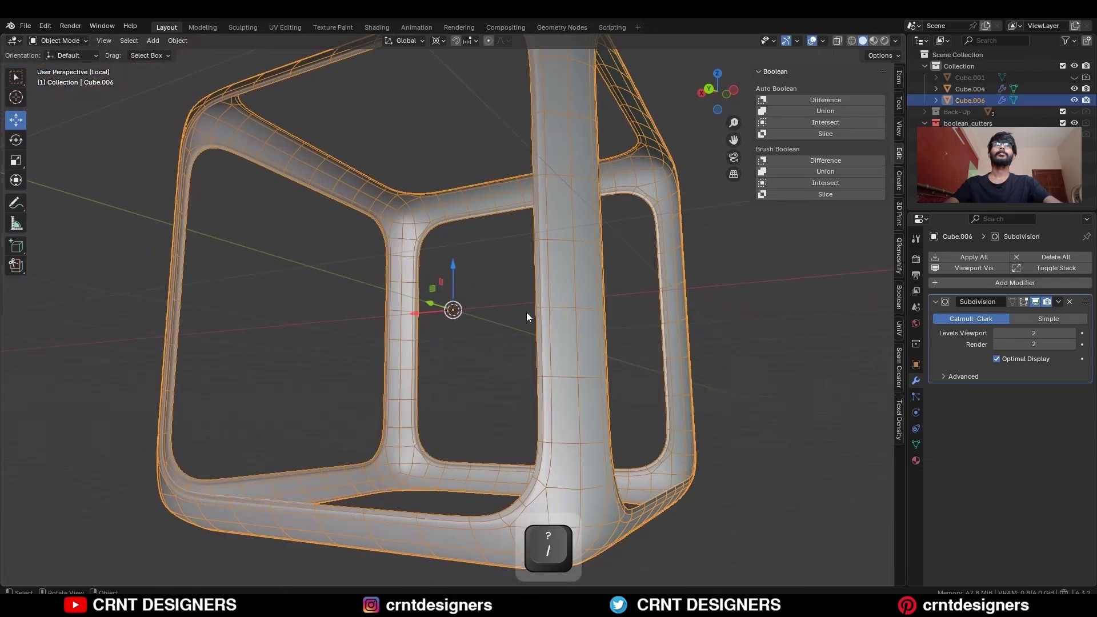
- Select the whole separated inner shell in Edit Mode and recalculate its normals outside
{"action": "key", "text": "Tab"}
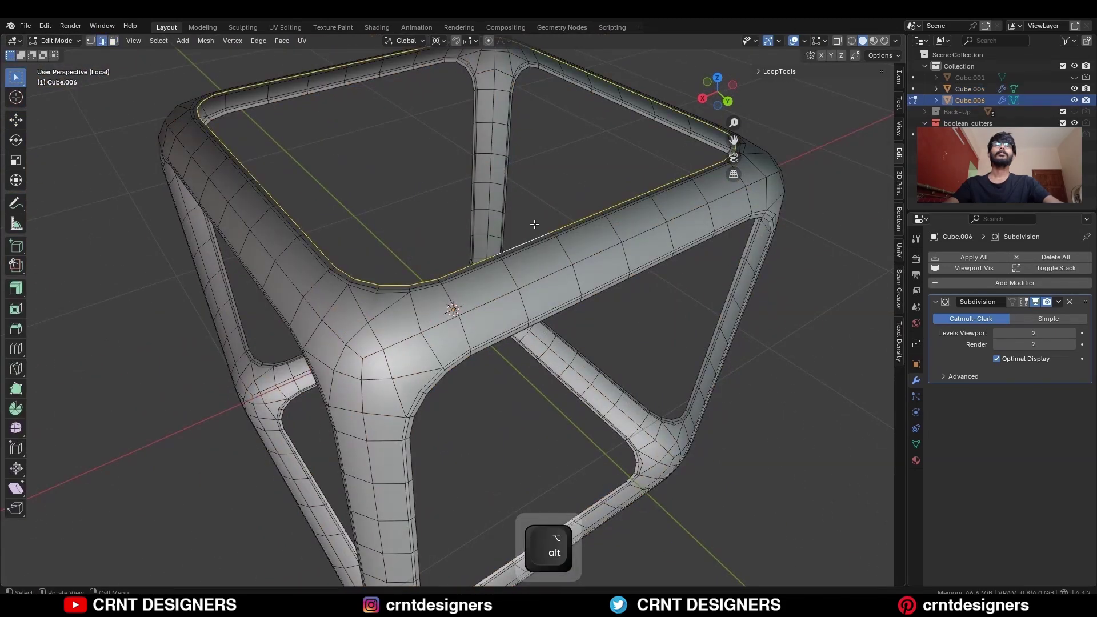
{"action": "scroll", "coordinate": [535, 224], "scroll_direction": "down", "scroll_amount": 6}
{"action": "key", "text": "a"}
{"action": "key", "text": "alt+n"}
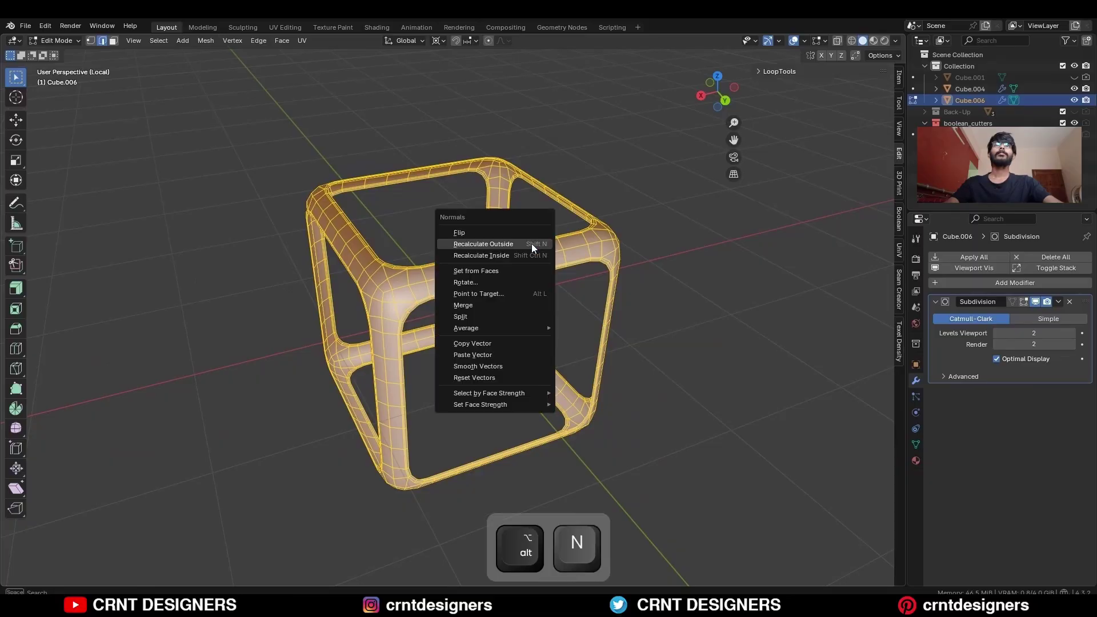
{"action": "left_click", "coordinate": [531, 243]}
- Fill every opening of the isolated inner shell with a single face to close the cube
{"action": "key", "text": "alt+a"}
{"action": "scroll", "coordinate": [657, 240], "scroll_direction": "up", "scroll_amount": 4}
{"action": "middle_click_drag", "start_coordinate": [564, 230], "coordinate": [504, 262]}
{"action": "left_click", "coordinate": [640, 228], "text": "alt"}
{"action": "key", "text": "f"}
{"action": "left_click", "coordinate": [505, 228], "text": "alt"}
{"action": "key", "text": "f"}
{"action": "left_click", "coordinate": [400, 474], "text": "alt"}
{"action": "key", "text": "f"}
{"action": "left_click", "coordinate": [316, 386], "text": "alt"}
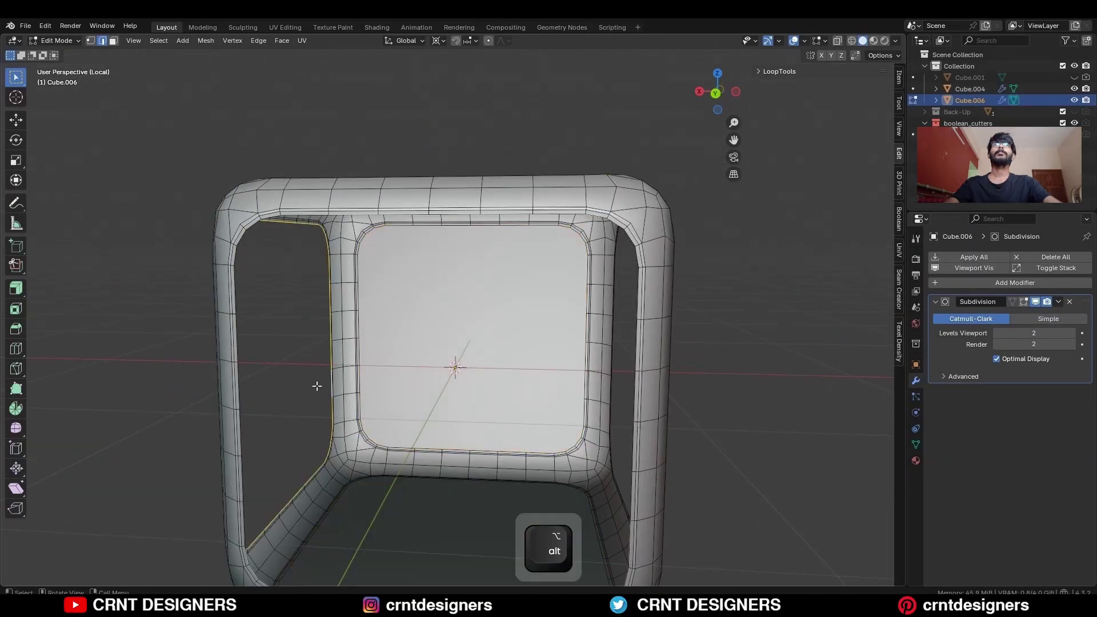
{"action": "key", "text": "f"}
{"action": "middle_click_drag", "start_coordinate": [317, 386], "coordinate": [558, 377]}
{"action": "scroll", "coordinate": [558, 377], "scroll_direction": "down", "scroll_amount": 3}
{"action": "middle_click_drag", "start_coordinate": [609, 348], "coordinate": [400, 451]}
{"action": "left_click", "coordinate": [399, 451], "text": "alt"}
{"action": "key", "text": "f"}
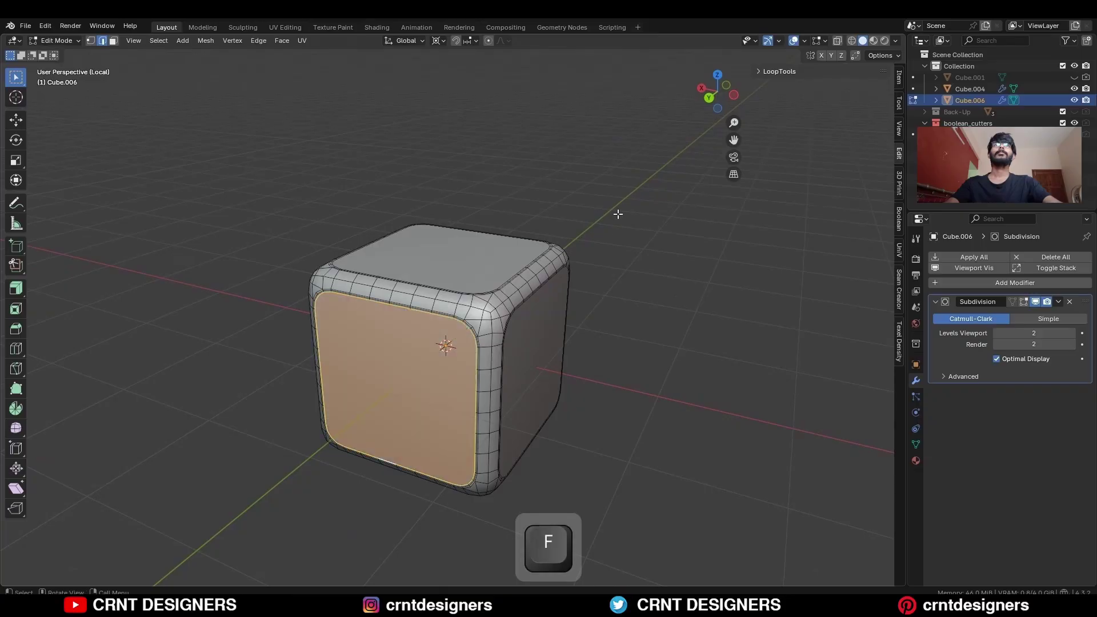
- Examine the closed inner cube's shading in Object Mode with the overlays hidden, and restore them
{"action": "key", "text": "Tab"}
{"action": "middle_click_drag", "start_coordinate": [556, 238], "coordinate": [536, 336]}
{"action": "key", "text": "alt+shift+z"}
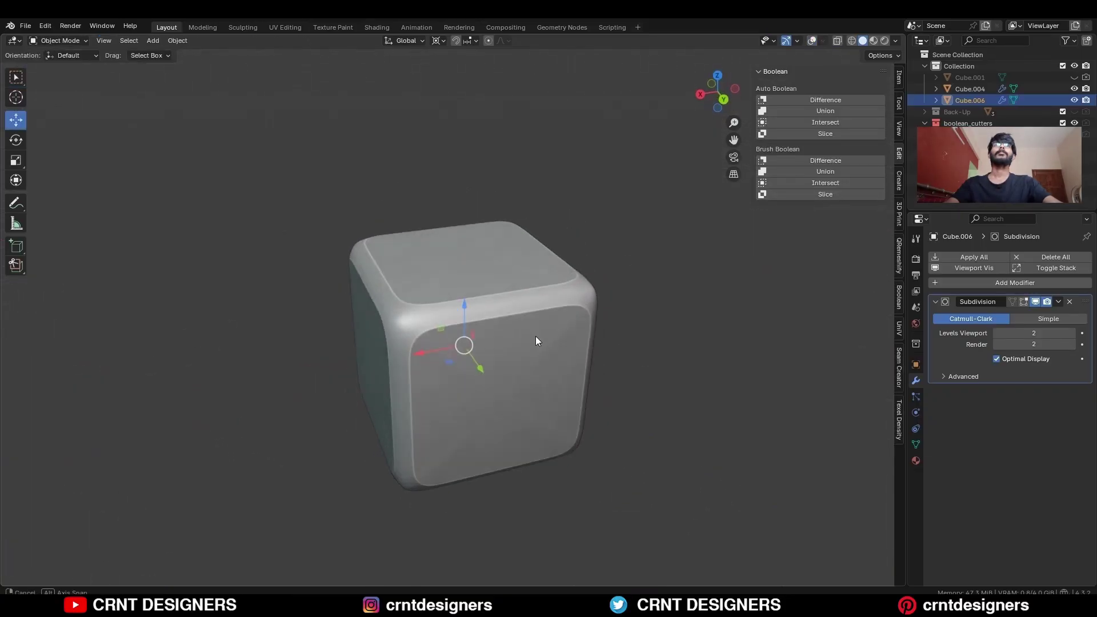
{"action": "key", "text": "alt+shift+z"}
{"action": "scroll", "coordinate": [549, 273], "scroll_direction": "up", "scroll_amount": 3}
- Select the inner cube's large top face and all faces with a similar perimeter
{"action": "key", "text": "Tab"}
{"action": "middle_click_drag", "start_coordinate": [531, 255], "coordinate": [533, 244]}
{"action": "key", "text": "3"}
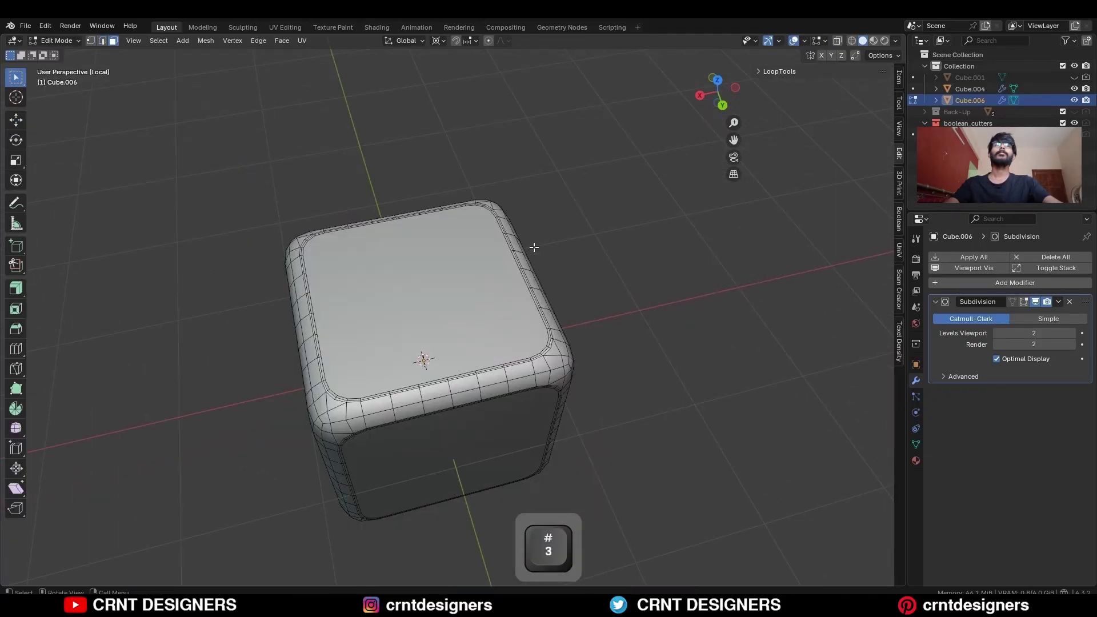
{"action": "key", "text": "shift+g"}
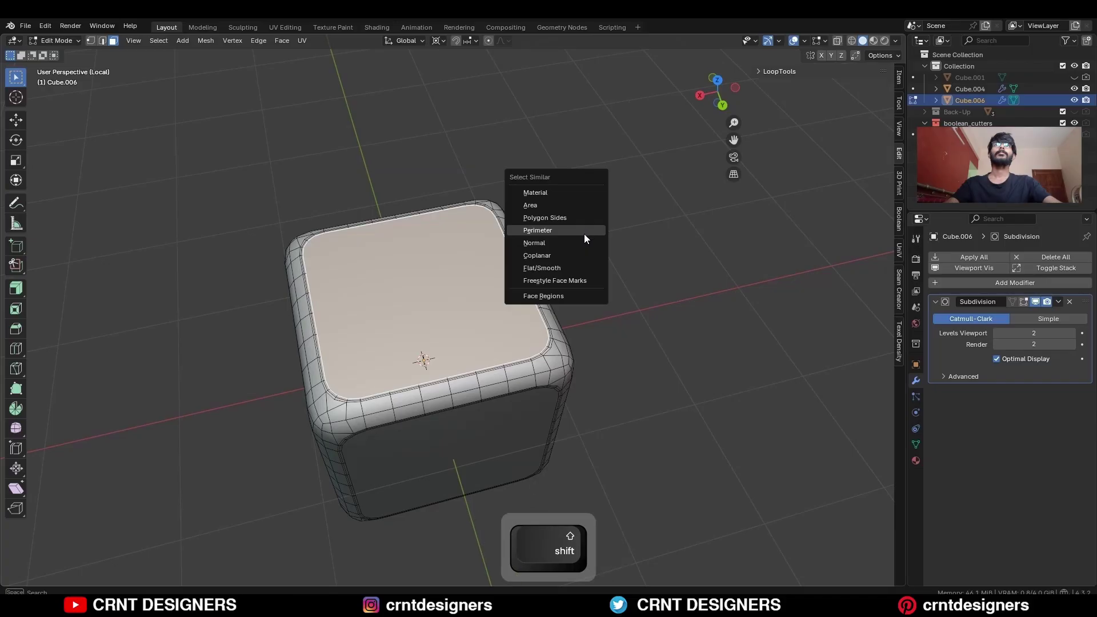
{"action": "left_click", "coordinate": [584, 230]}
- Inset the selected side faces about 0.076 m and delete the resulting center faces
{"action": "middle_click_drag", "start_coordinate": [583, 233], "coordinate": [629, 203]}
{"action": "key", "text": "i"}
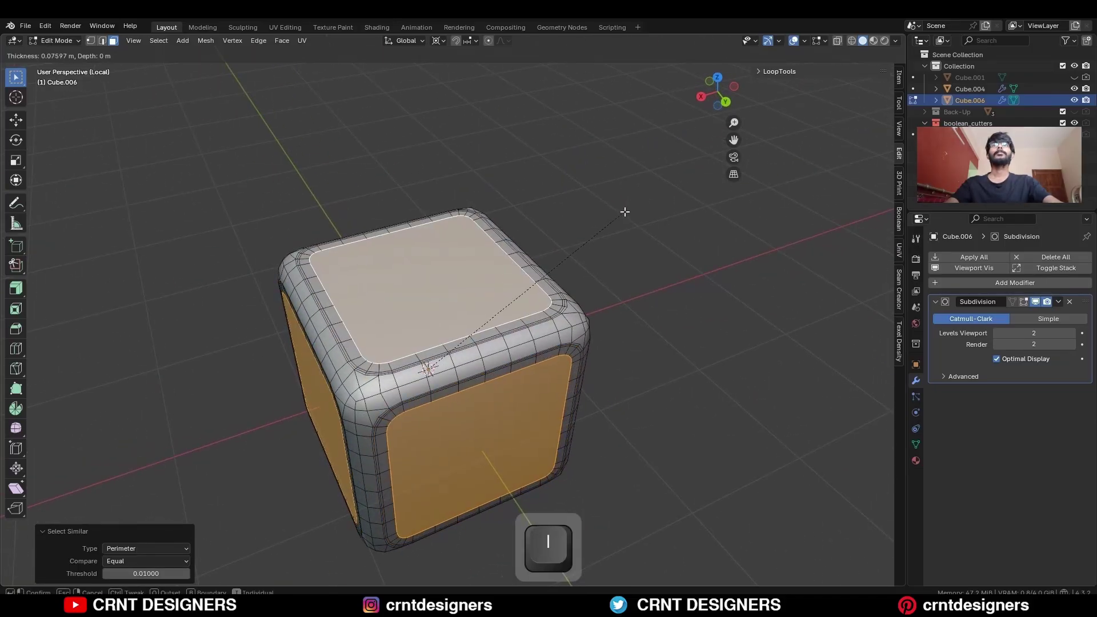
{"action": "left_click", "coordinate": [625, 212]}
{"action": "key", "text": "x"}
{"action": "left_click", "coordinate": [440, 283]}
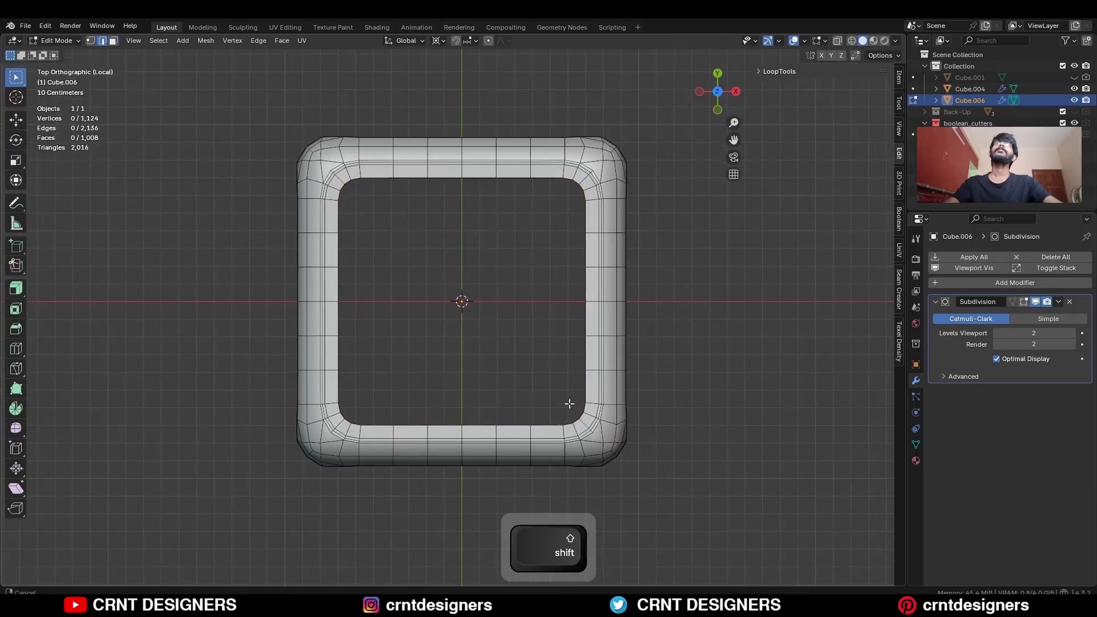
- Merge the three vertices at each rounded corner of the top opening at their center
{"action": "scroll", "coordinate": [627, 316], "scroll_direction": "up", "scroll_amount": 2}
{"action": "key", "text": "1"}
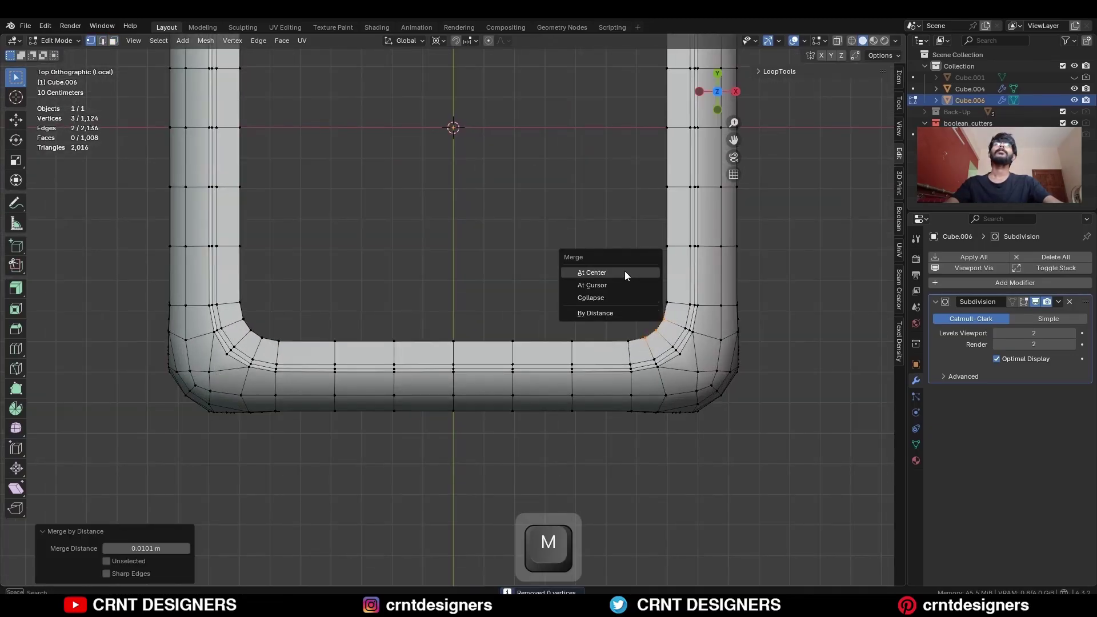
{"action": "middle_click_drag", "start_coordinate": [420, 290], "coordinate": [243, 335]}
{"action": "left_click", "coordinate": [270, 304], "text": "ctrl+shift"}
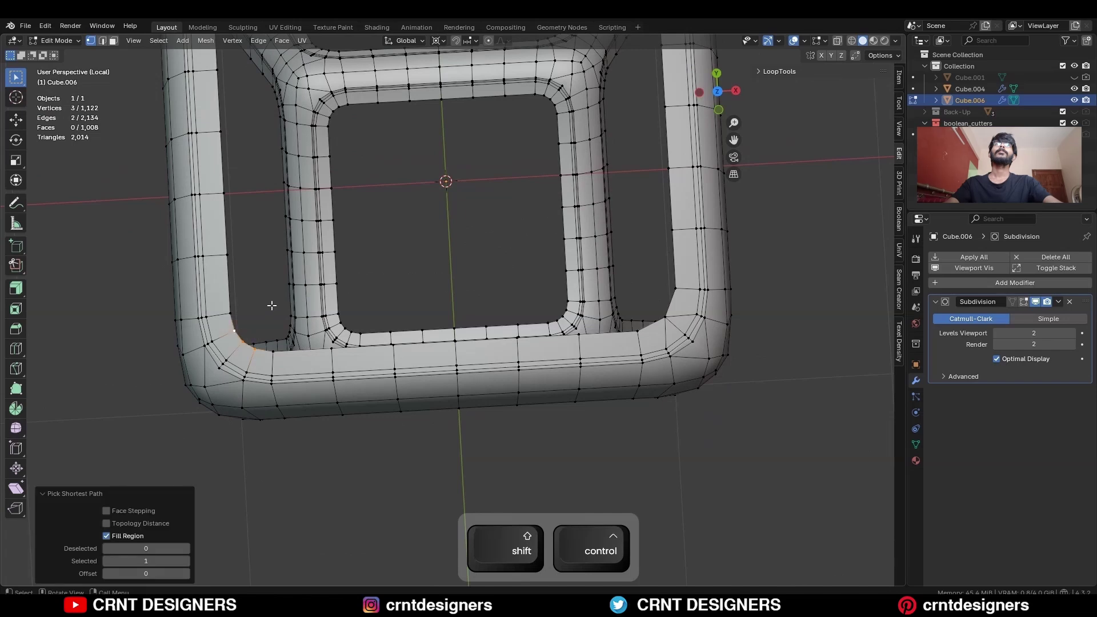
{"action": "key", "text": "m"}
{"action": "left_click", "coordinate": [272, 305]}
{"action": "middle_click_drag", "start_coordinate": [256, 121], "coordinate": [292, 342], "text": "shift"}
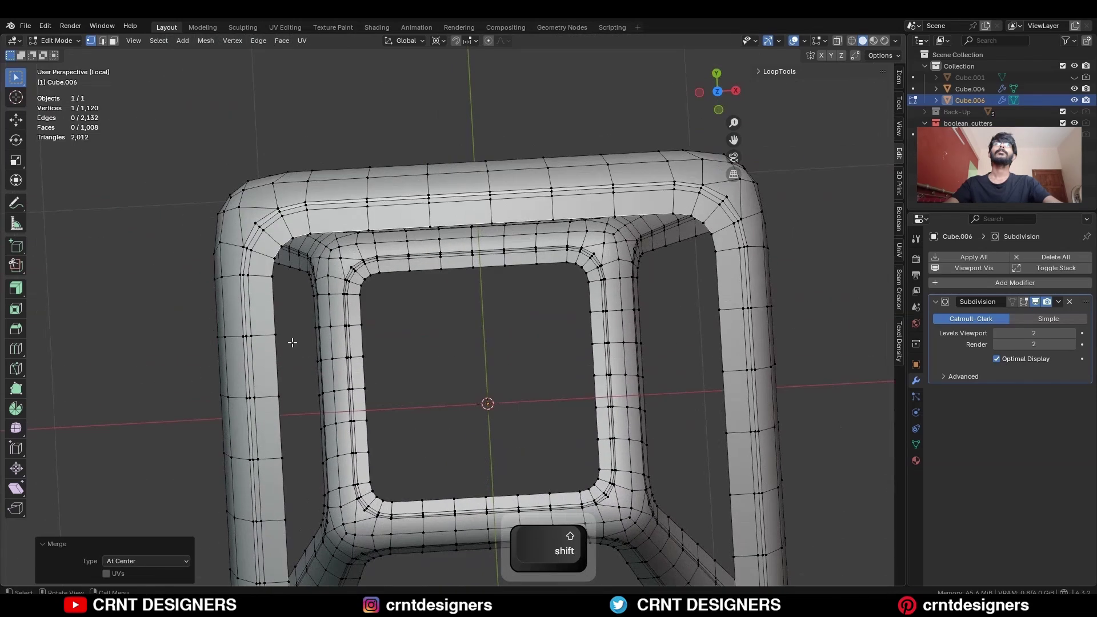
{"action": "key", "text": "m"}
{"action": "left_click", "coordinate": [292, 231]}
{"action": "left_click", "coordinate": [715, 228], "text": "ctrl+shift"}
{"action": "key", "text": "m"}
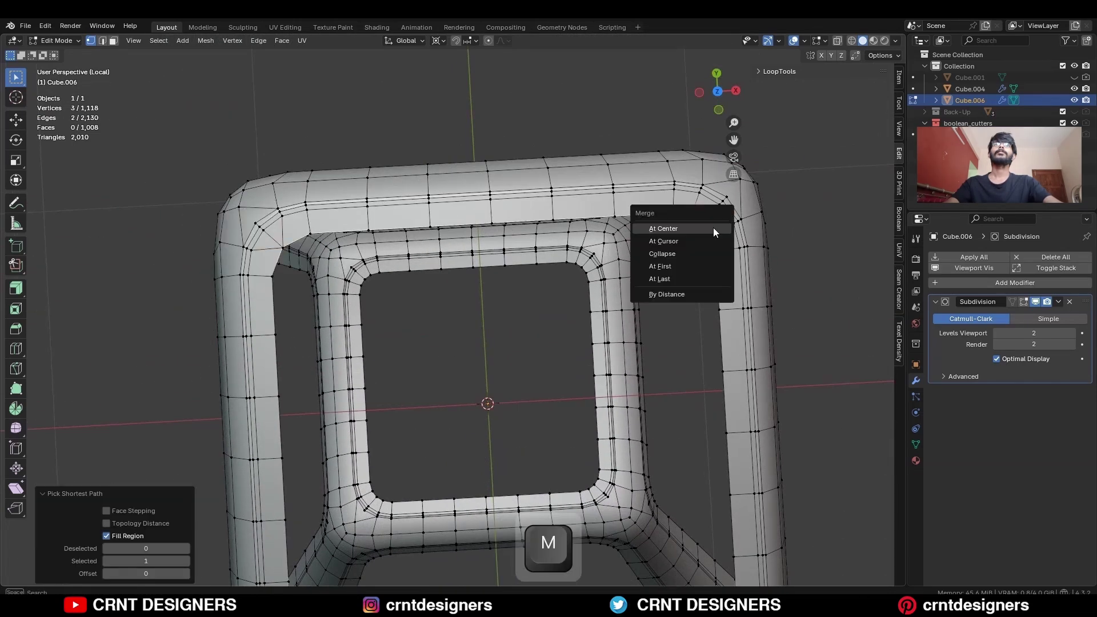
{"action": "left_click", "coordinate": [713, 228]}
- Select the edges running from the top opening's merged corner points and dissolve them
{"action": "key", "text": "2"}
{"action": "left_click", "coordinate": [712, 213]}
{"action": "middle_click_drag", "start_coordinate": [443, 298], "coordinate": [595, 256], "text": "shift"}
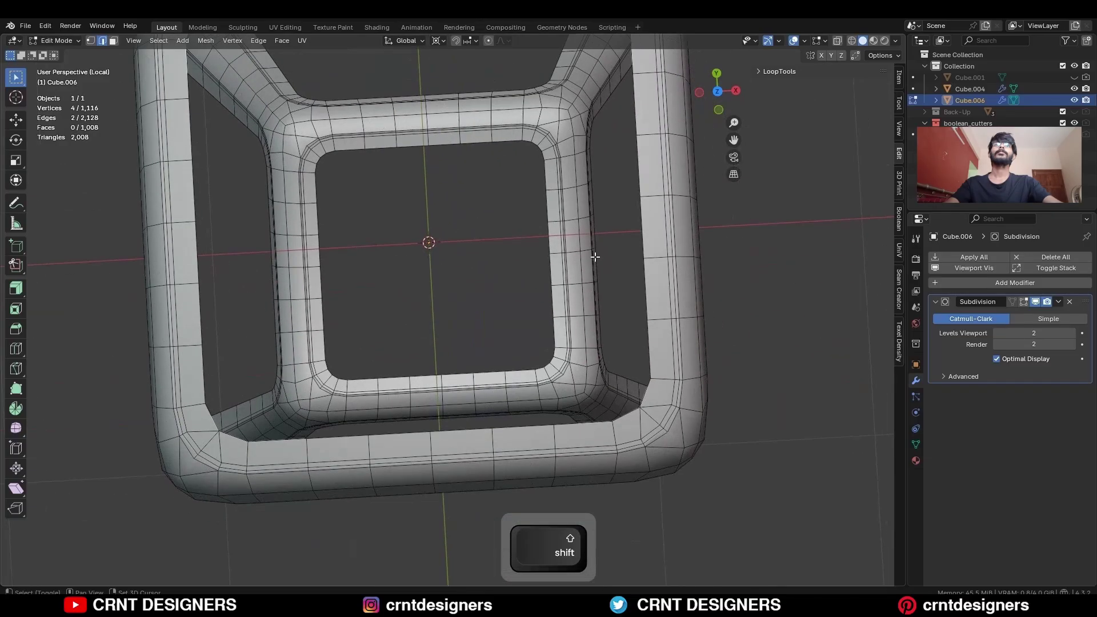
{"action": "key", "text": "ctrl+x"}
- Select the top opening's edge loop and close it with Grid Fill using span 8 and simple blending
{"action": "left_click", "coordinate": [276, 444], "text": "alt"}
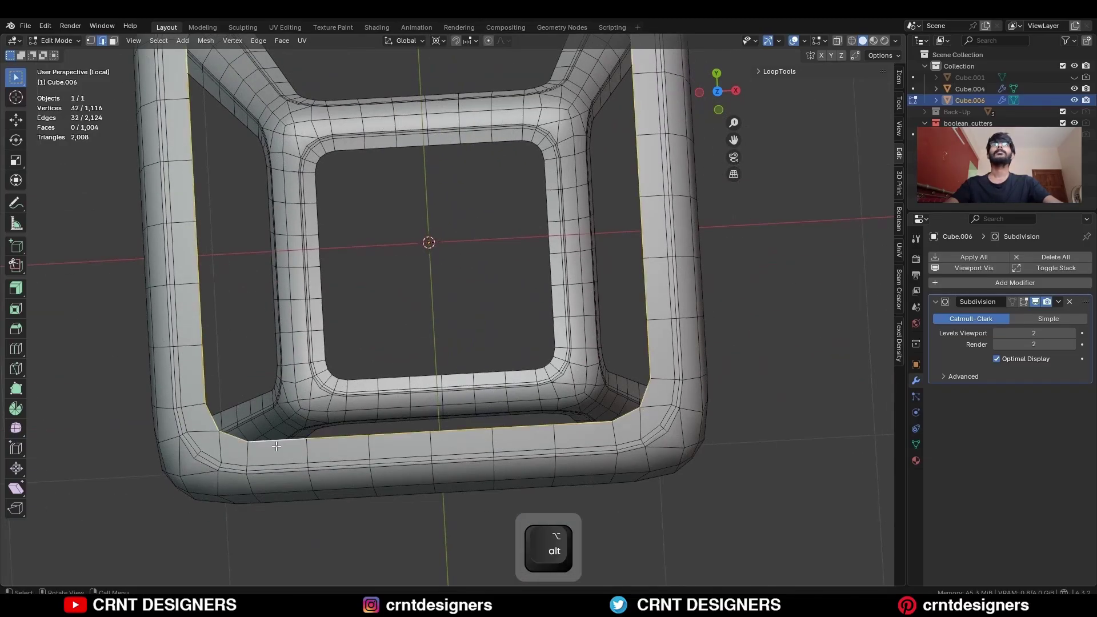
{"action": "scroll", "coordinate": [426, 330], "scroll_direction": "down", "scroll_amount": 4}
{"action": "middle_click_drag", "start_coordinate": [475, 336], "coordinate": [570, 279]}
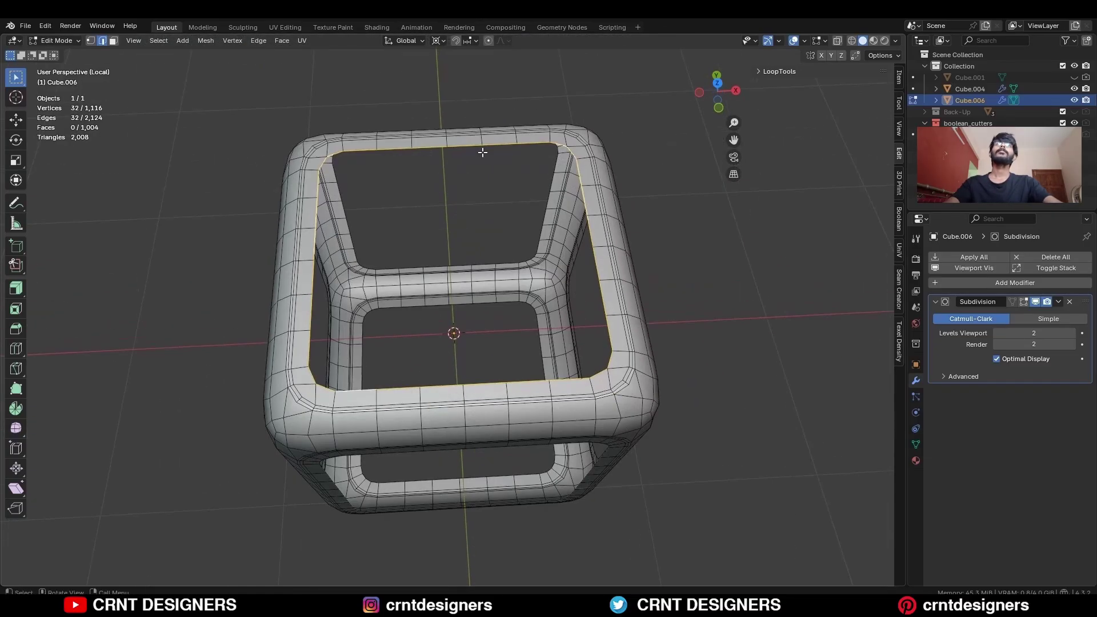
{"action": "left_click", "coordinate": [281, 41]}
{"action": "left_click", "coordinate": [300, 177]}
{"action": "key", "text": "KP_7"}
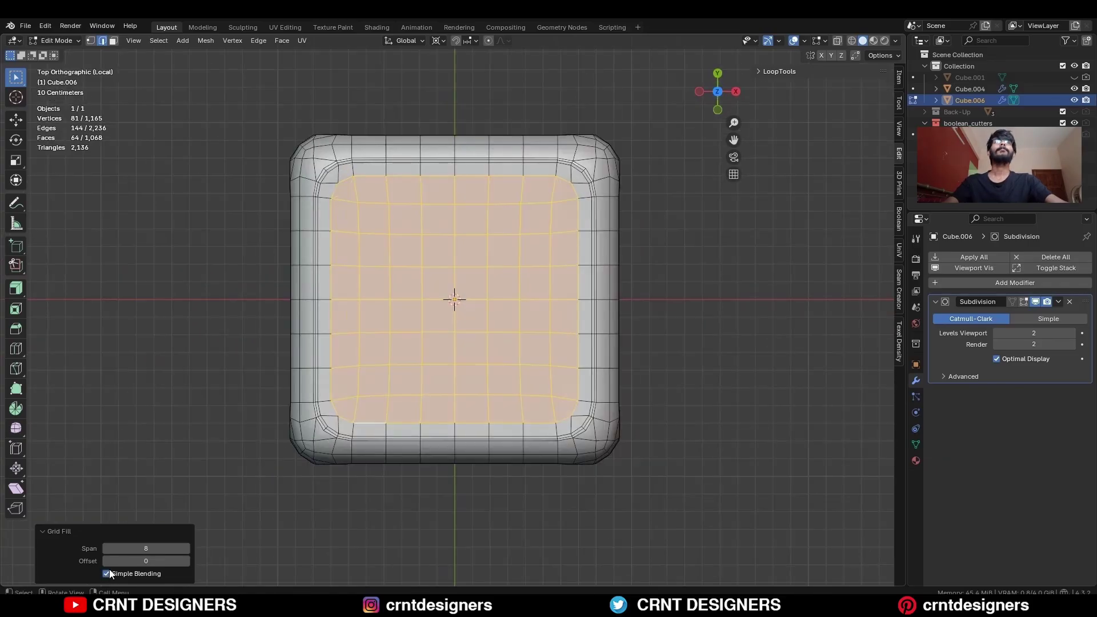
- Examine the grid-filled top panel's smooth shading in Object Mode with the overlays hidden
{"action": "key", "text": "Tab"}
{"action": "middle_click_drag", "start_coordinate": [709, 310], "coordinate": [711, 252]}
{"action": "key", "text": "shift+alt+z"}
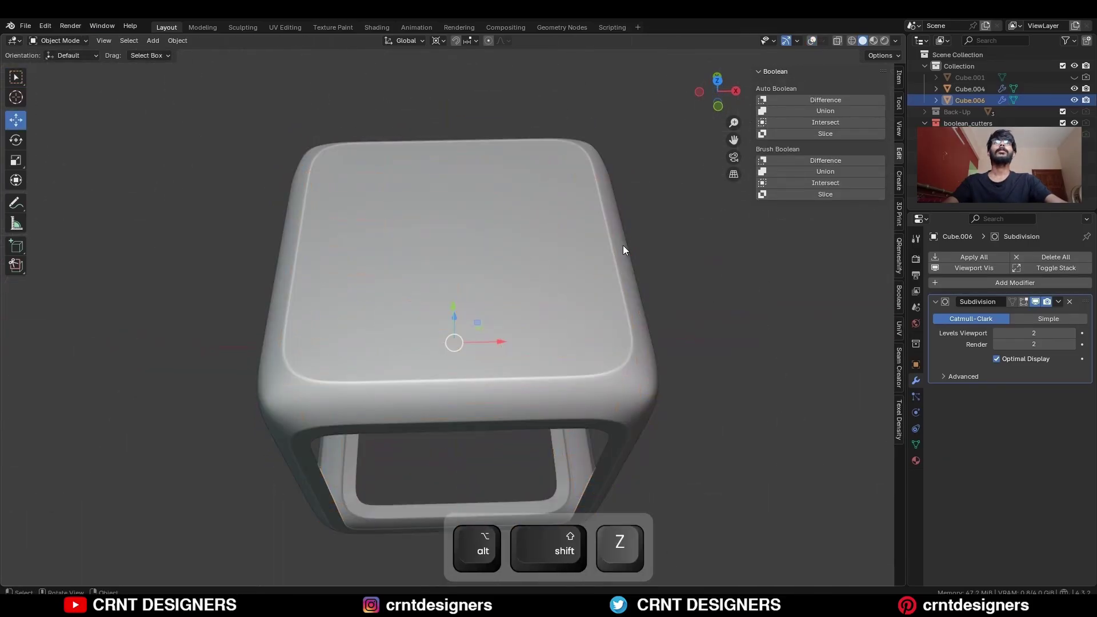
{"action": "middle_click_drag", "start_coordinate": [623, 245], "coordinate": [319, 406]}
- Select the faces similar in perimeter to the side openings' rim faces, deselect those on the top panel, and delete the rest
{"action": "key", "text": "shift+alt+z"}
{"action": "key", "text": "Tab"}
{"action": "key", "text": "3"}
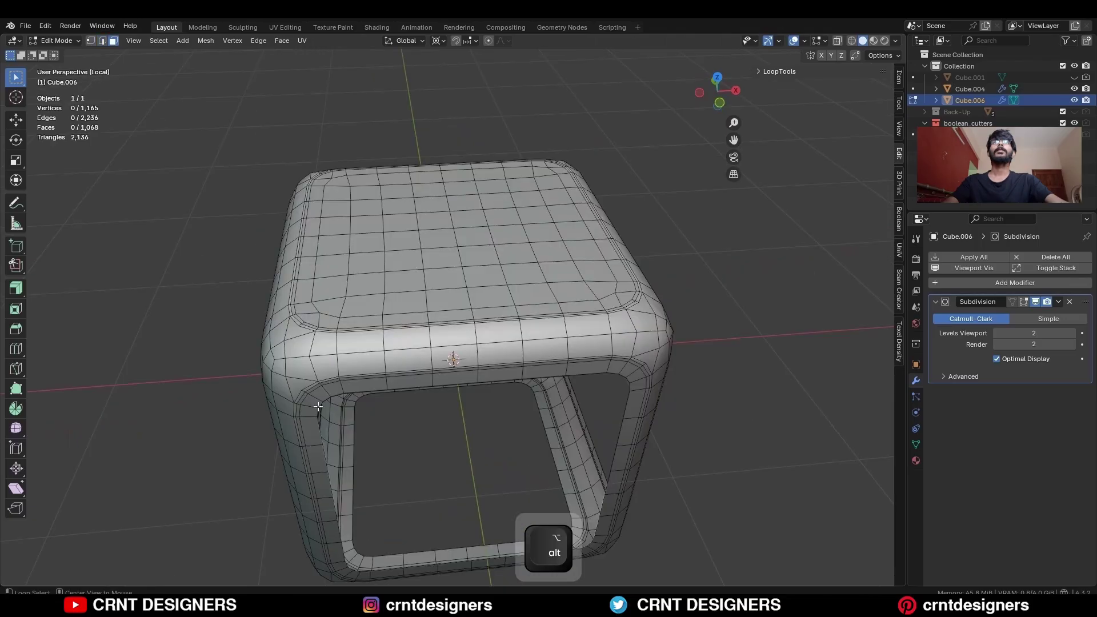
{"action": "key", "text": "shift+g"}
{"action": "left_click", "coordinate": [522, 272]}
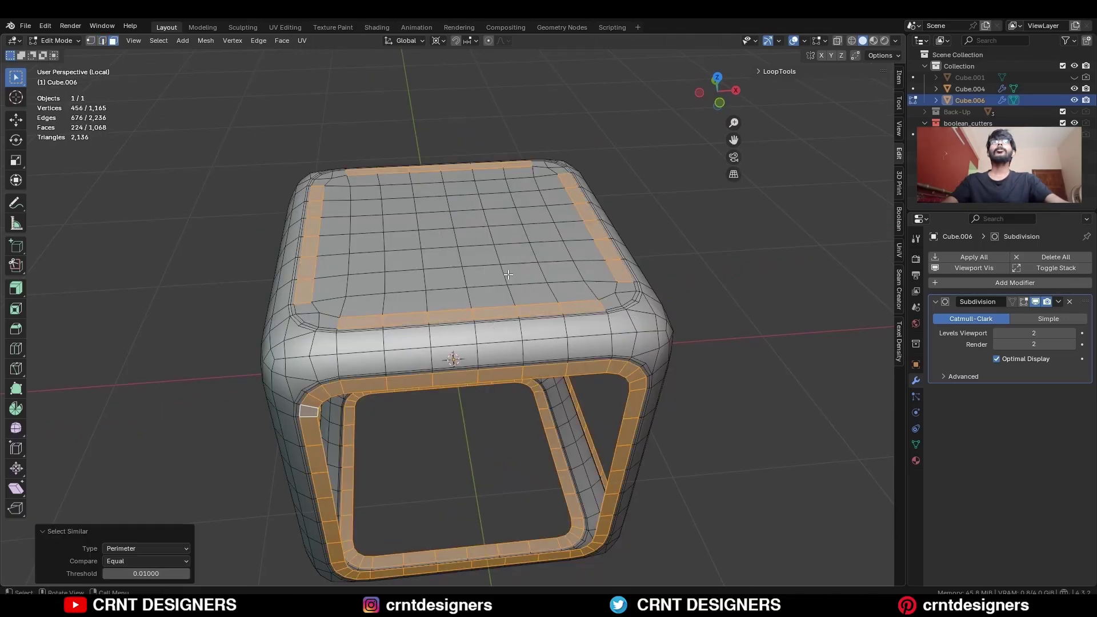
{"action": "key", "text": "KP_1"}
{"action": "left_click_drag", "start_coordinate": [592, 193], "coordinate": [282, 231], "text": "ctrl"}
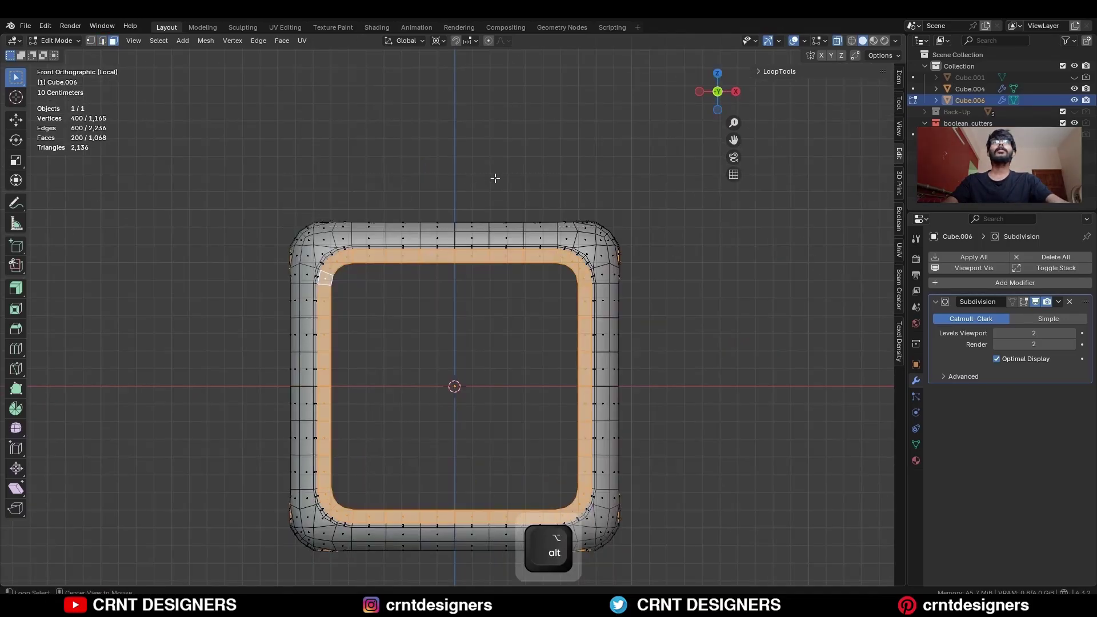
{"action": "middle_click_drag", "start_coordinate": [495, 177], "coordinate": [501, 245]}
{"action": "key", "text": "alt+z"}
{"action": "key", "text": "x"}
{"action": "left_click", "coordinate": [501, 244]}
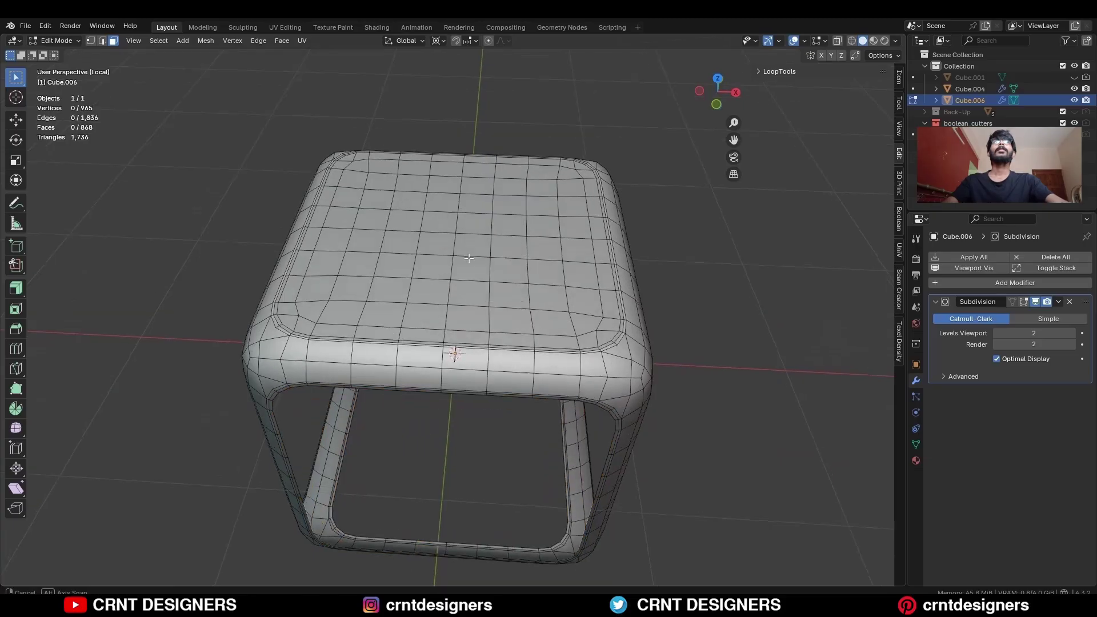
- Select the complete top panel including its border faces and rotate an in-place duplicate 90° in front view onto a side opening
{"action": "middle_click_drag", "start_coordinate": [454, 356], "coordinate": [428, 212]}
{"action": "key", "text": "ctrl+equal"}
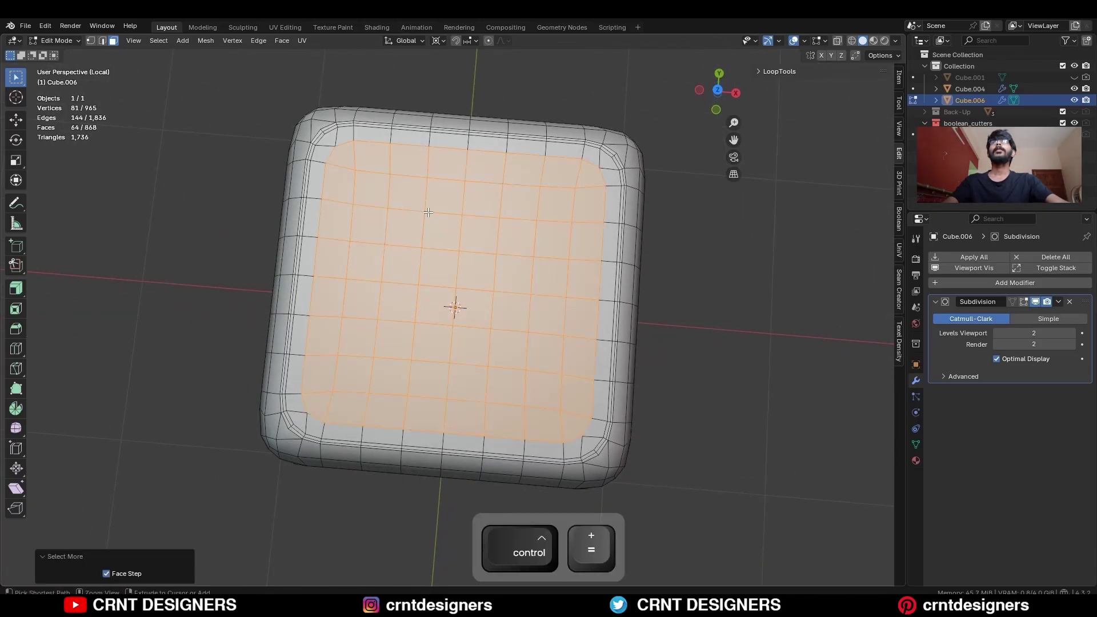
{"action": "left_click", "coordinate": [717, 107]}
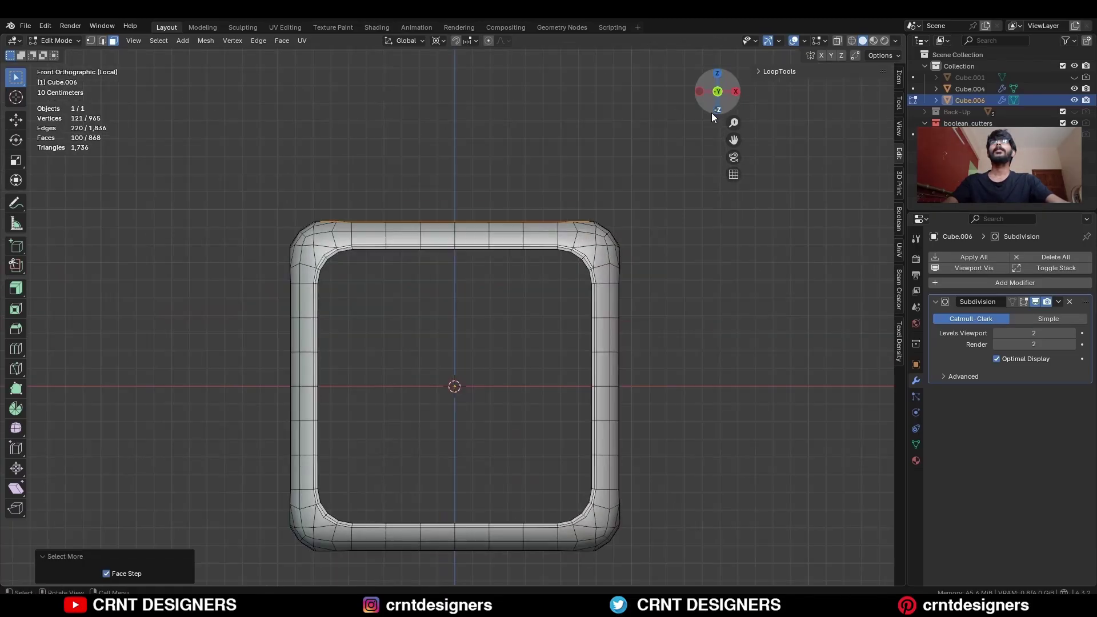
{"action": "key", "text": "shift+d"}
{"action": "right_click", "coordinate": [580, 187]}
{"action": "key", "text": "r"}
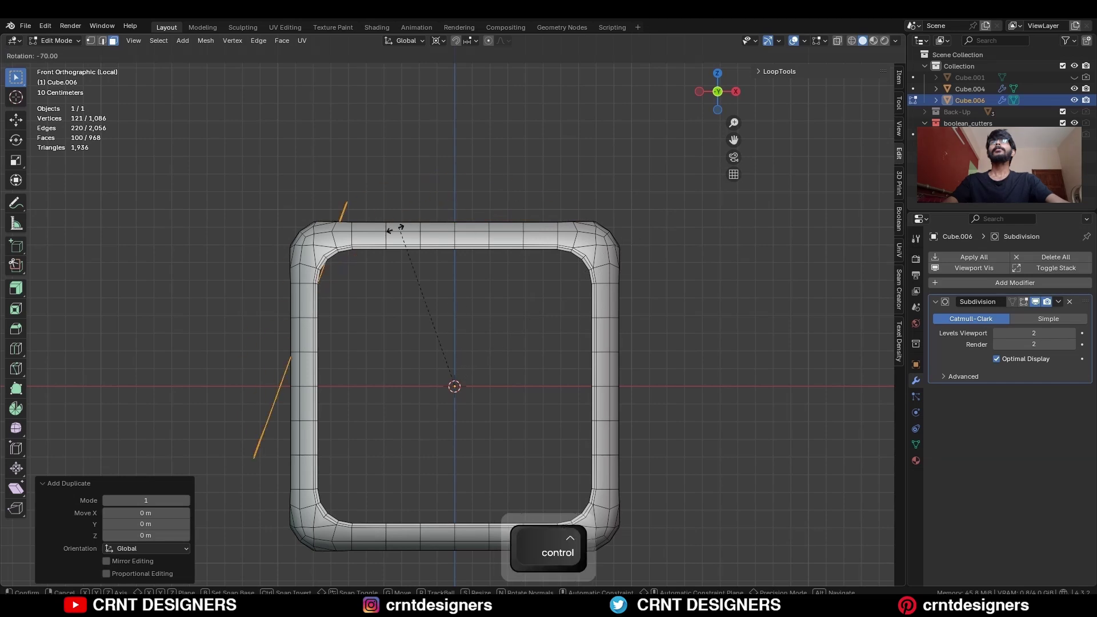
{"action": "left_click", "coordinate": [363, 262]}
- Cover the cube's remaining openings with further duplicates of the panel, rotated in 90° turns
{"action": "key", "text": "KP_7"}
{"action": "key", "text": "r"}
{"action": "left_click", "coordinate": [469, 218]}
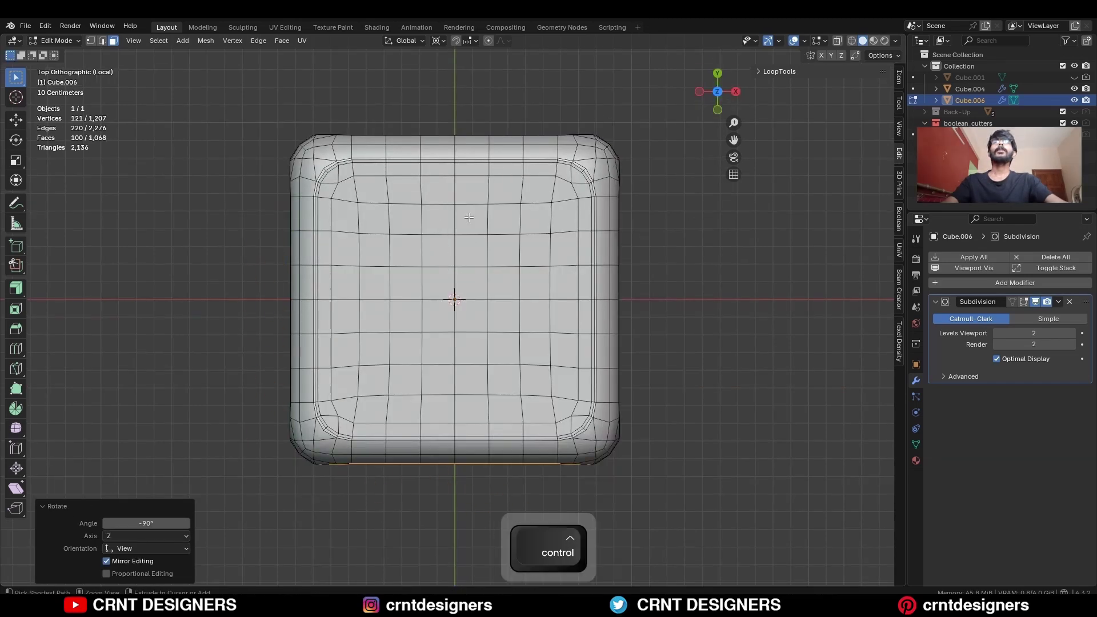
{"action": "middle_click_drag", "start_coordinate": [627, 245], "coordinate": [735, 98]}
{"action": "key", "text": "KP_7"}
{"action": "key", "text": "r"}
{"action": "left_click", "coordinate": [568, 524]}
- Merge all vertices of the inner cube by distance with a merge distance of 0.0101 m and return to Object Mode
{"action": "middle_click_drag", "start_coordinate": [568, 525], "coordinate": [605, 326]}
{"action": "key", "text": "a"}
{"action": "left_click", "coordinate": [604, 344]}
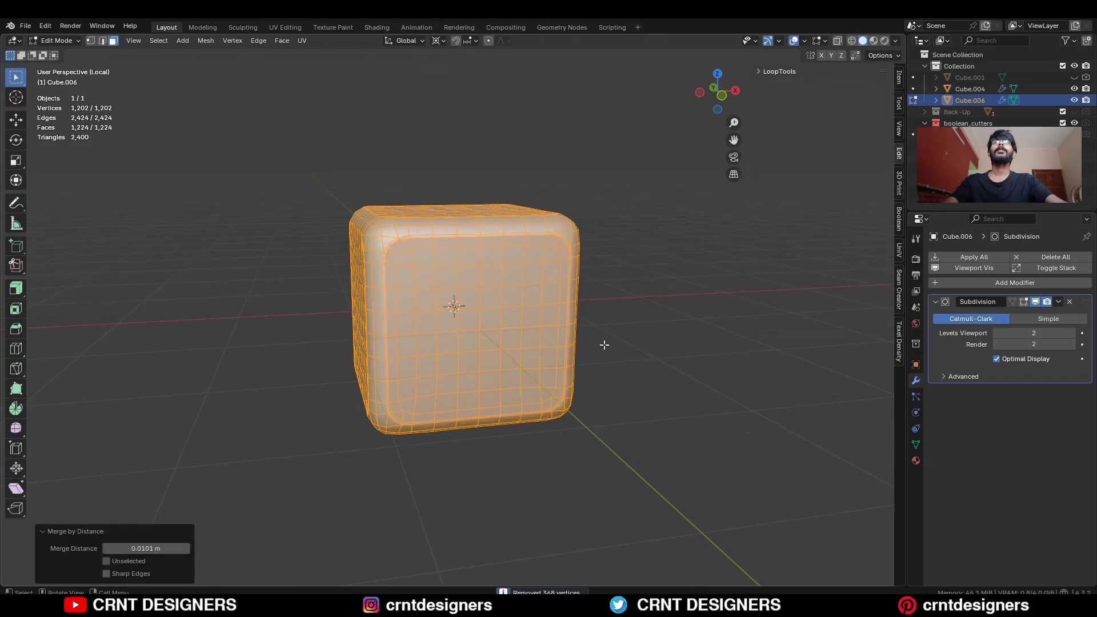
{"action": "key", "text": "Tab"}
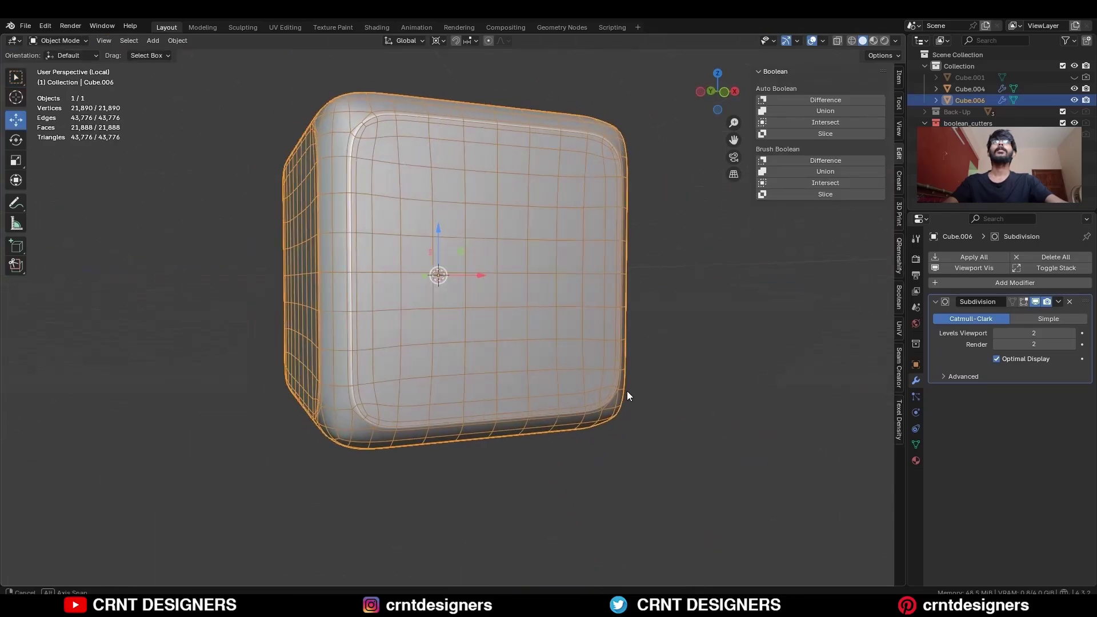
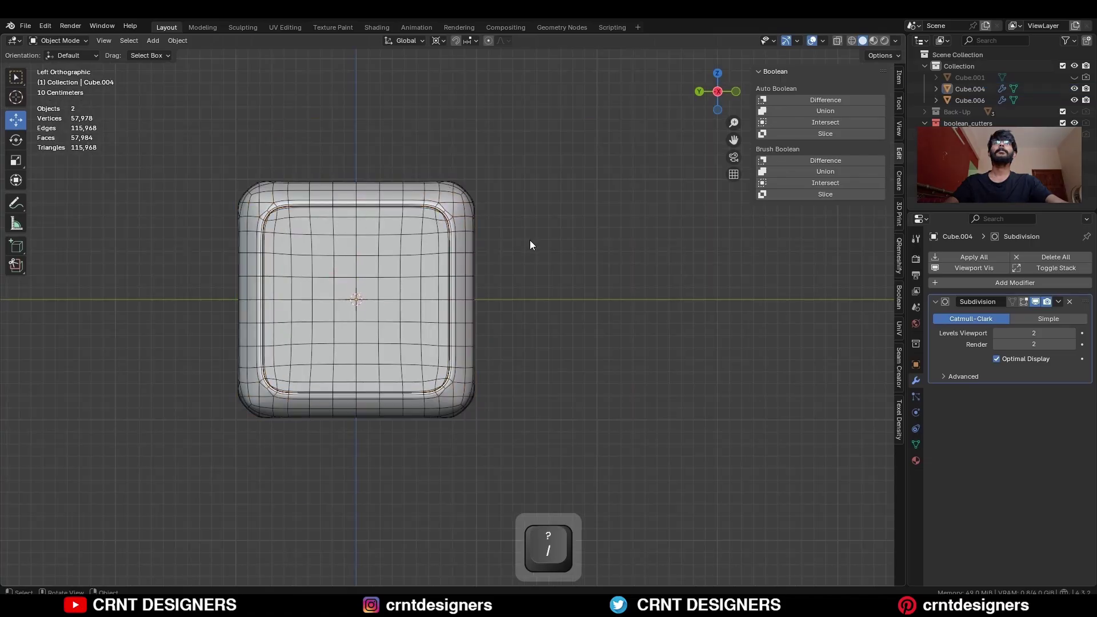
- Save the file and examine the closed inner cube inside the frame with the overlays hidden
{"action": "middle_click_drag", "start_coordinate": [532, 243], "coordinate": [637, 306], "text": "shift"}
{"action": "key", "text": "shift+alt+z"}
{"action": "key", "text": "ctrl+s"}
{"action": "middle_click_drag", "start_coordinate": [512, 287], "coordinate": [521, 342]}
{"action": "key", "text": "ctrl+s"}
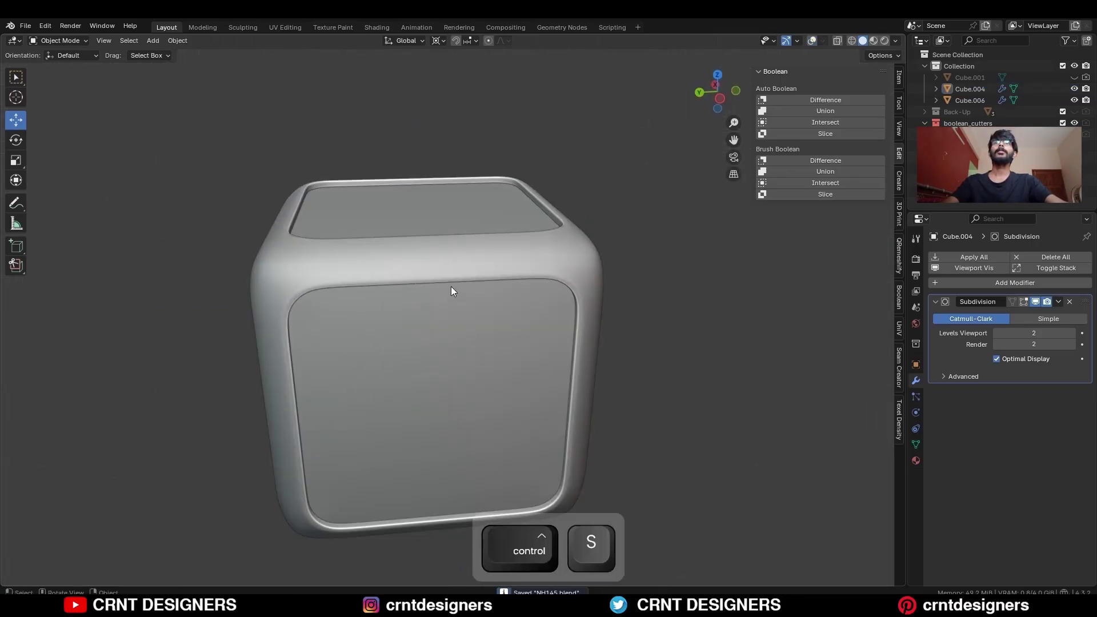
- Save the file and isolate the outer frame in Edit Mode, shown in left orthographic view with X-ray
{"action": "key", "text": "shift+alt+z"}
{"action": "left_click", "coordinate": [401, 287], "text": "shift"}
{"action": "scroll", "coordinate": [380, 281], "scroll_direction": "up", "scroll_amount": 3}
{"action": "key", "text": "ctrl+s"}
{"action": "key", "text": "Tab"}
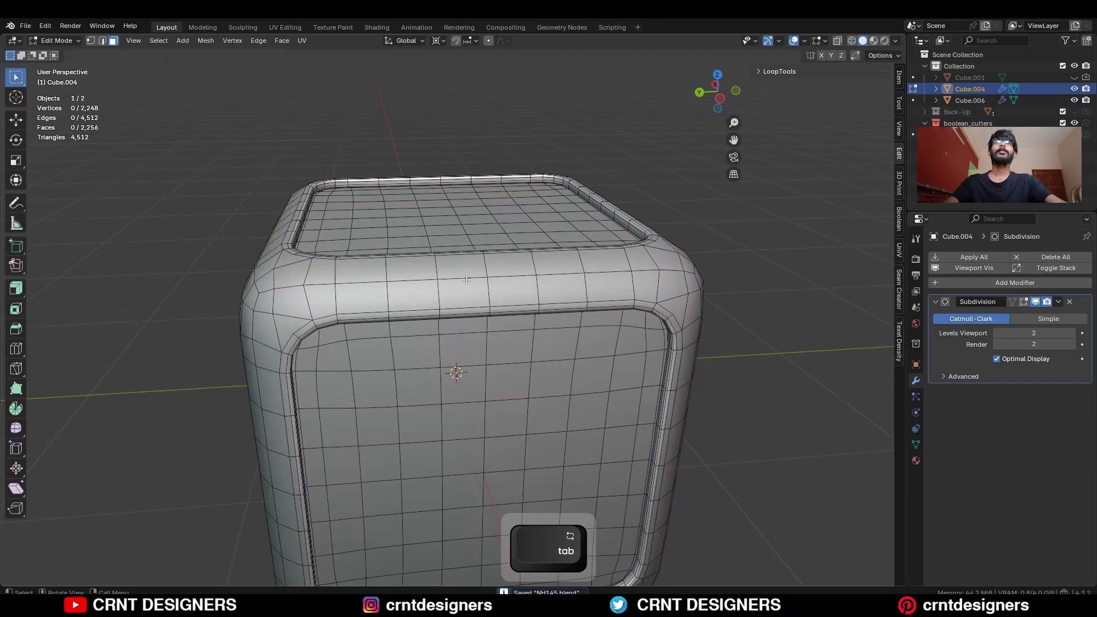
{"action": "left_click_drag", "start_coordinate": [702, 108], "coordinate": [492, 289], "text": "alt"}
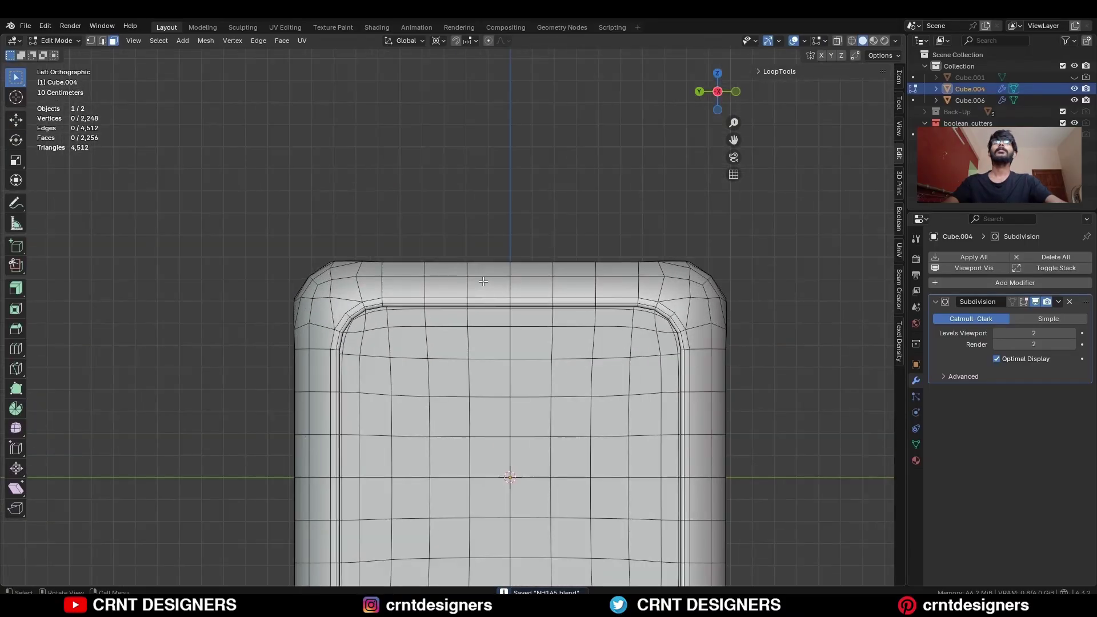
{"action": "key", "text": "KP_Divide"}
{"action": "scroll", "coordinate": [468, 379], "scroll_direction": "up", "scroll_amount": 3}
{"action": "key", "text": "alt+z"}
- Select the middle four segments of all twelve frame bars and separate them into their own object
{"action": "left_click_drag", "start_coordinate": [415, 227], "coordinate": [636, 389]}
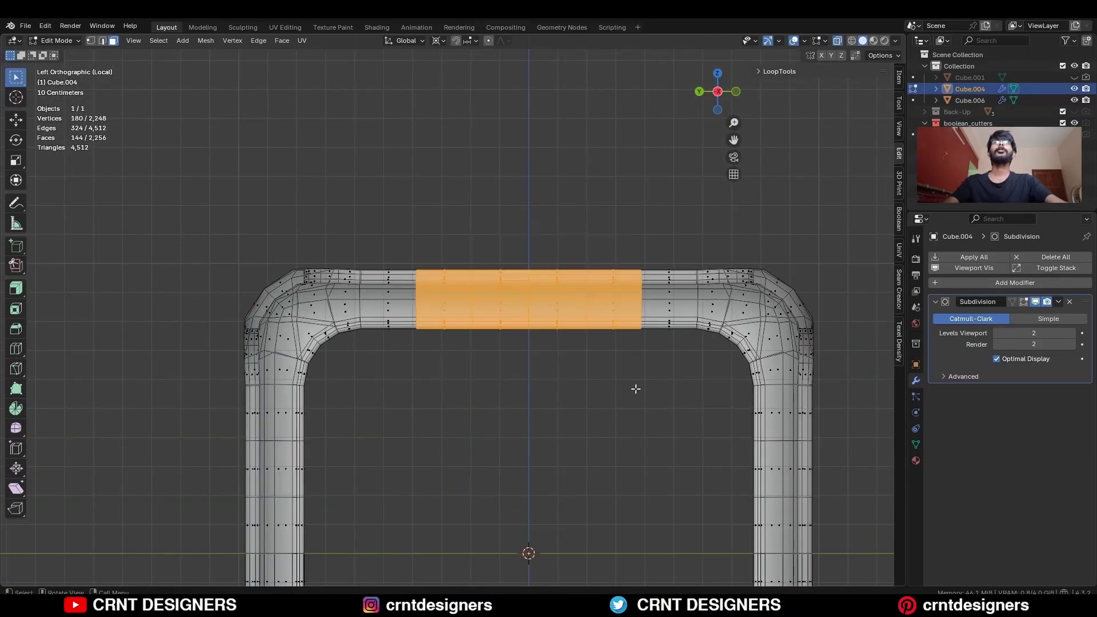
{"action": "scroll", "coordinate": [636, 388], "scroll_direction": "down", "scroll_amount": 3}
{"action": "left_click_drag", "start_coordinate": [413, 392], "coordinate": [545, 537], "text": "shift"}
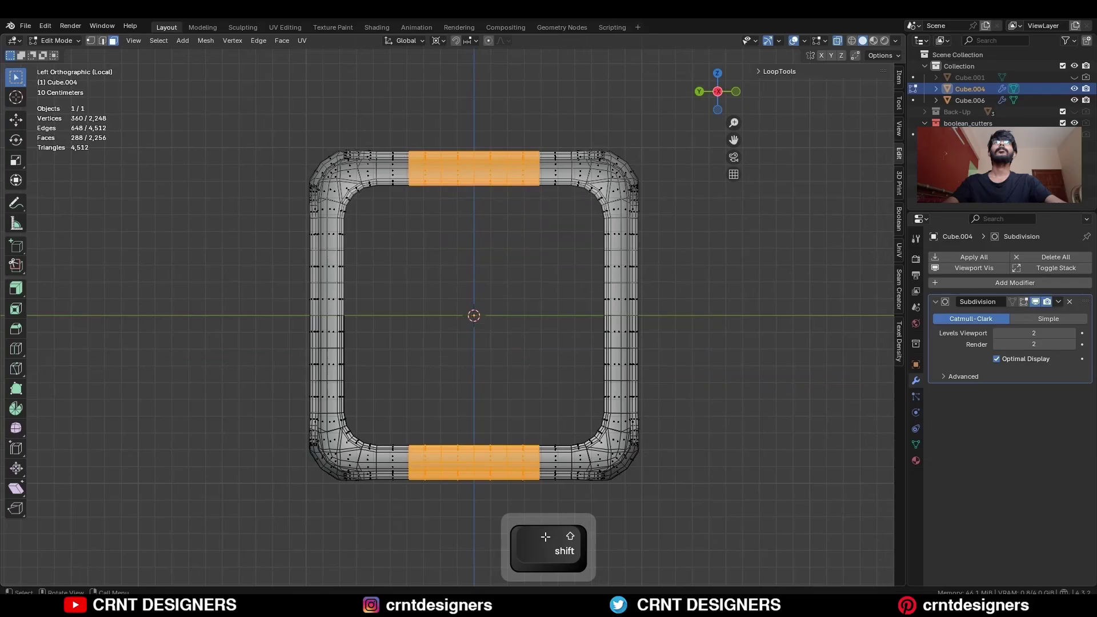
{"action": "left_click", "coordinate": [701, 92]}
{"action": "left_click_drag", "start_coordinate": [392, 122], "coordinate": [517, 263], "text": "shift"}
{"action": "scroll", "coordinate": [544, 285], "scroll_direction": "down", "scroll_amount": 3}
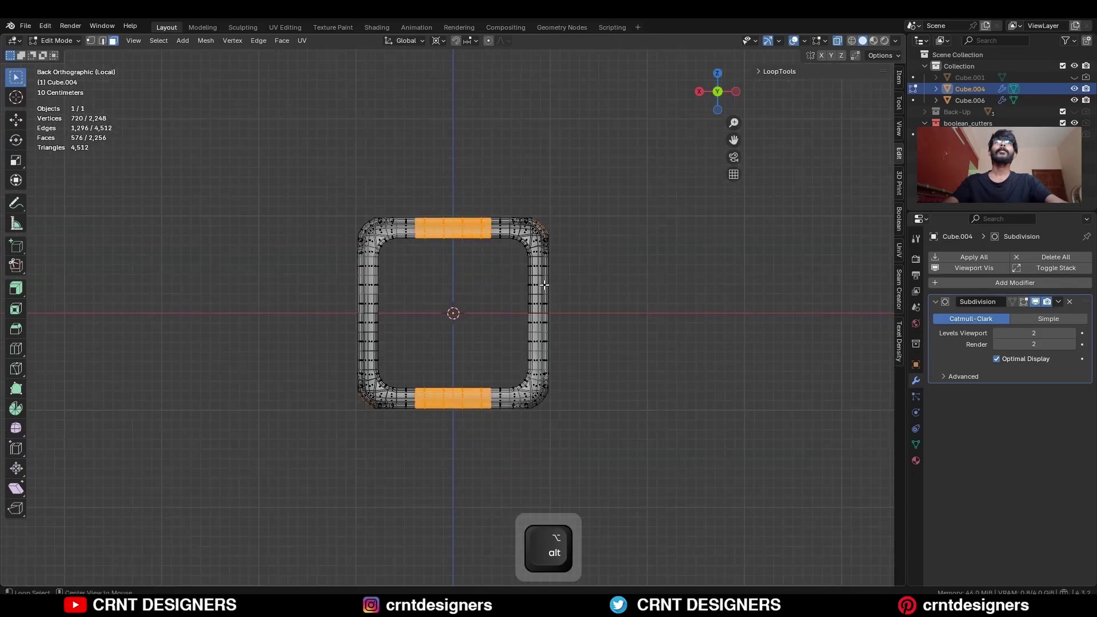
{"action": "left_click_drag", "start_coordinate": [607, 273], "coordinate": [312, 392], "text": "shift"}
{"action": "left_click_drag", "start_coordinate": [703, 90], "coordinate": [589, 304]}
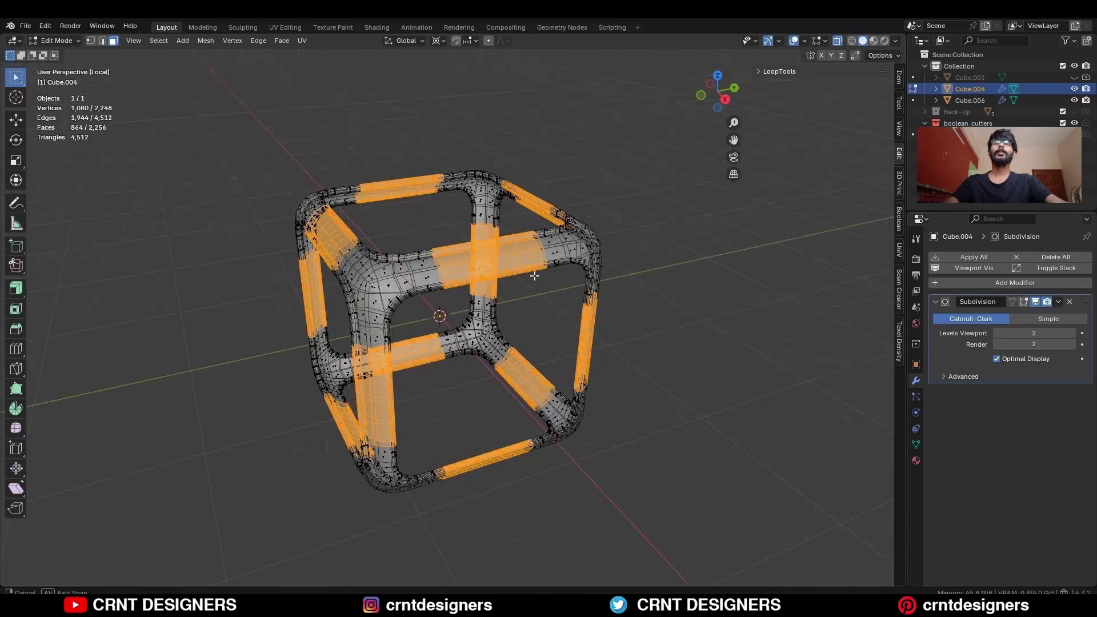
{"action": "key", "text": "alt+z"}
{"action": "key", "text": "p"}
{"action": "left_click", "coordinate": [589, 305]}
{"action": "key", "text": "Tab"}
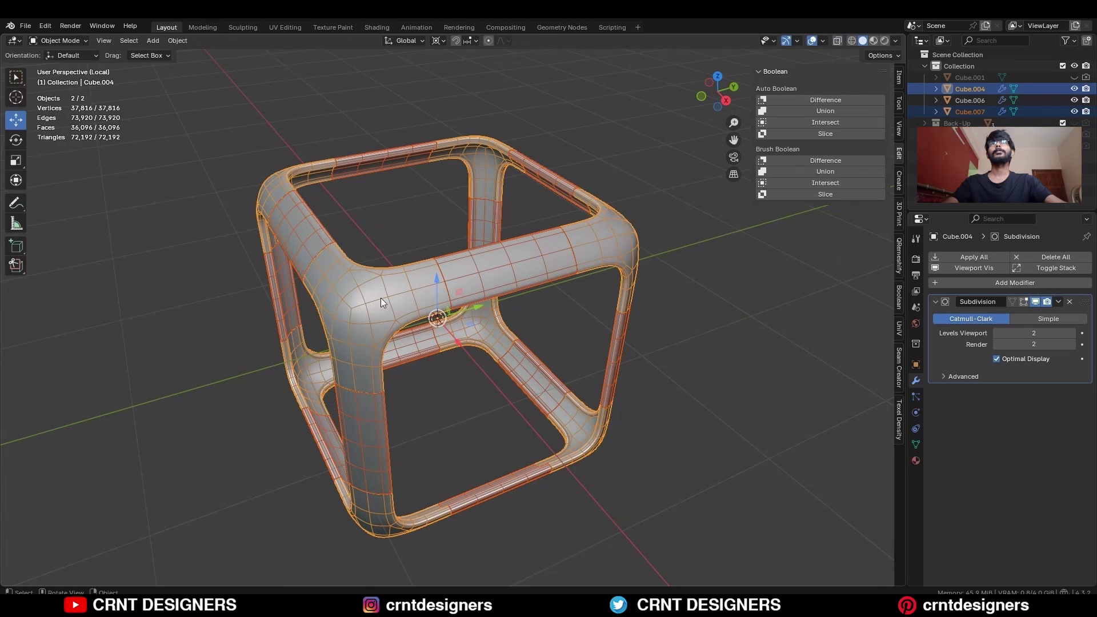
- Isolate the frame's corner pieces and open them in Edit Mode with edge selection
{"action": "key", "text": "shift+alt+z"}
{"action": "key", "text": "slash"}
{"action": "middle_click_drag", "start_coordinate": [387, 266], "coordinate": [399, 343]}
{"action": "key", "text": "shift+alt+z"}
{"action": "key", "text": "Tab"}
{"action": "key", "text": "2"}
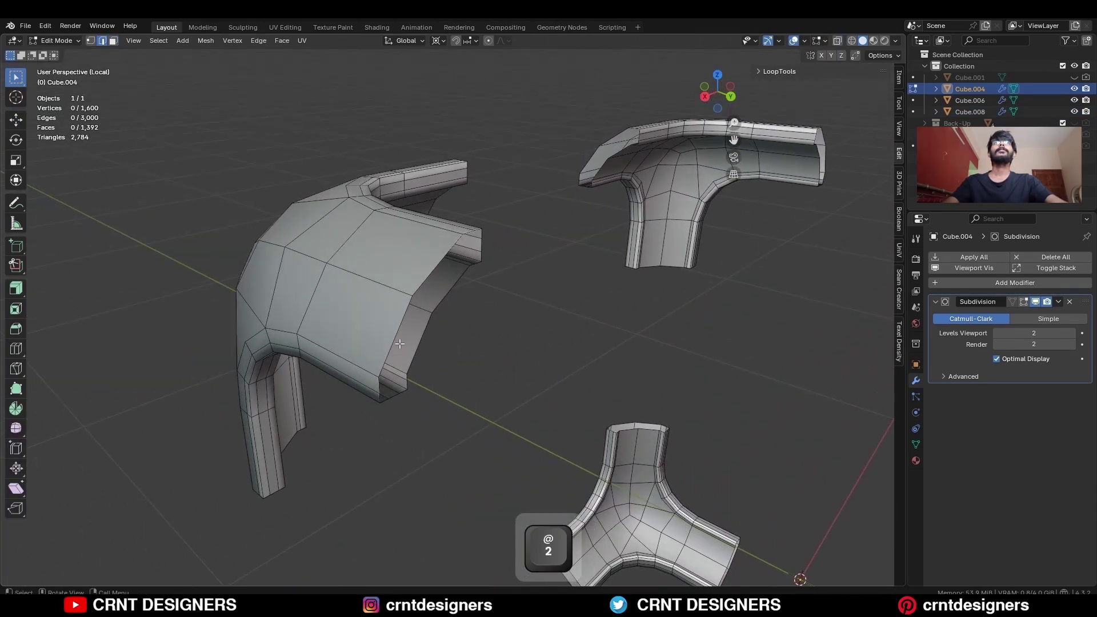
- Dissolve the pairs of extra edge loops along the three curved rims of one corner piece
{"action": "scroll", "coordinate": [381, 385], "scroll_direction": "up", "scroll_amount": 4}
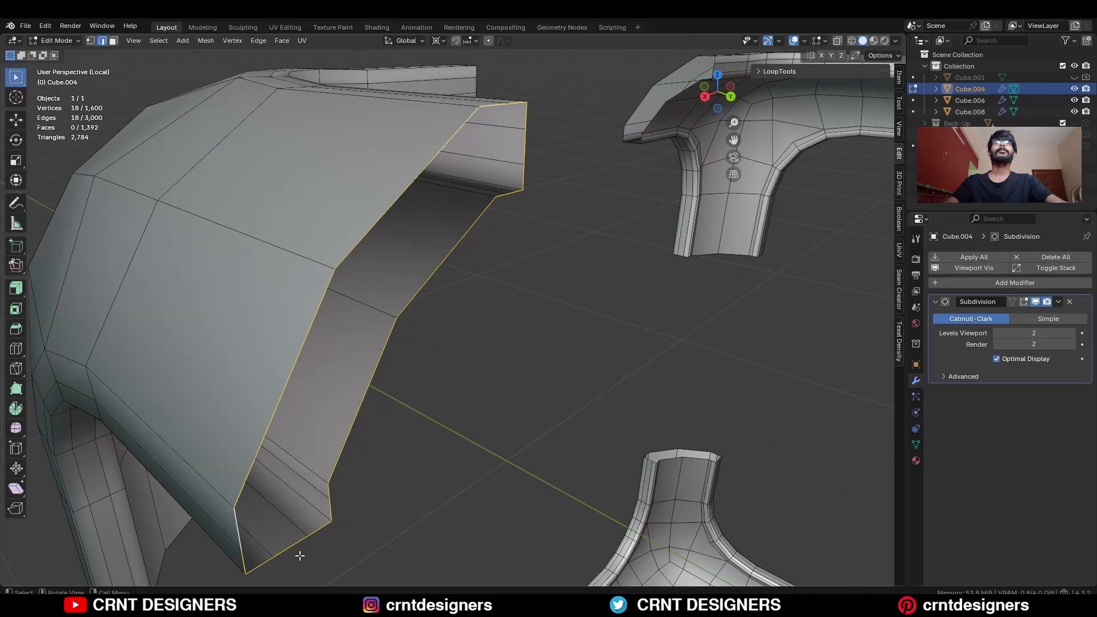
{"action": "key", "text": "2"}
{"action": "middle_click_drag", "start_coordinate": [300, 556], "coordinate": [191, 367]}
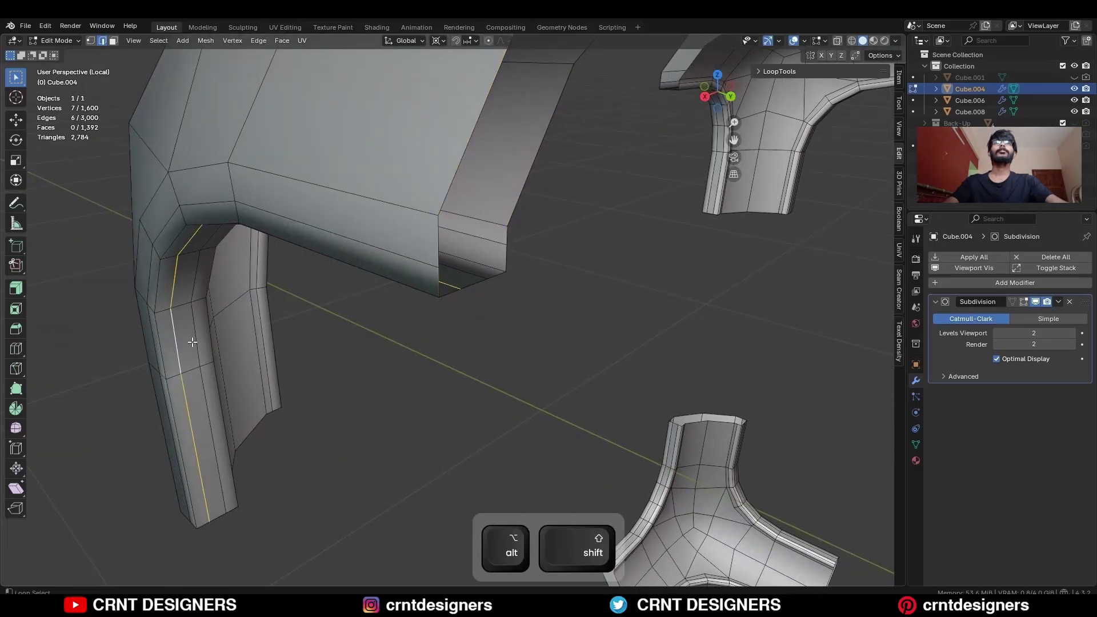
{"action": "key", "text": "ctrl+x"}
{"action": "middle_click_drag", "start_coordinate": [221, 323], "coordinate": [372, 387]}
{"action": "scroll", "coordinate": [366, 371], "scroll_direction": "up", "scroll_amount": 2}
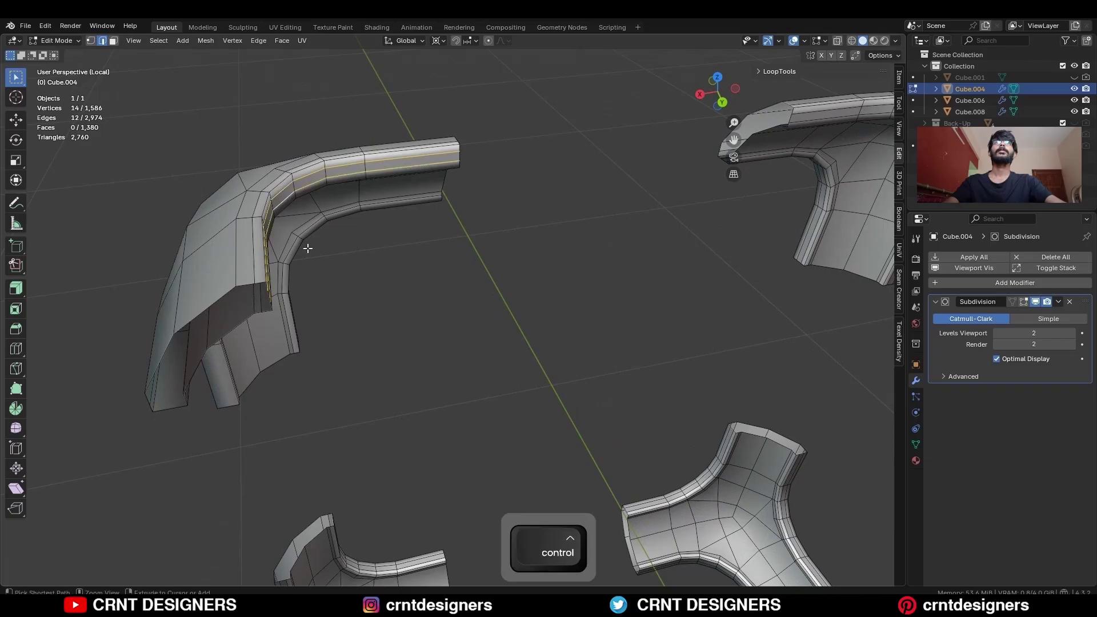
{"action": "key", "text": "ctrl+x"}
{"action": "middle_click_drag", "start_coordinate": [307, 248], "coordinate": [346, 318]}
{"action": "scroll", "coordinate": [299, 239], "scroll_direction": "up", "scroll_amount": 2}
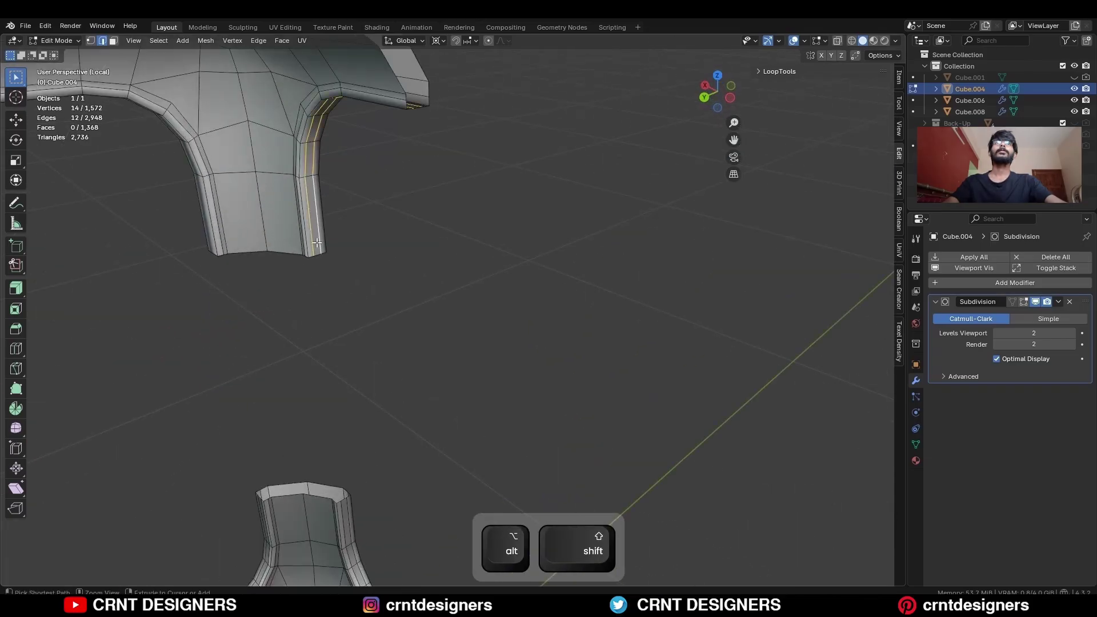
{"action": "key", "text": "ctrl+x"}
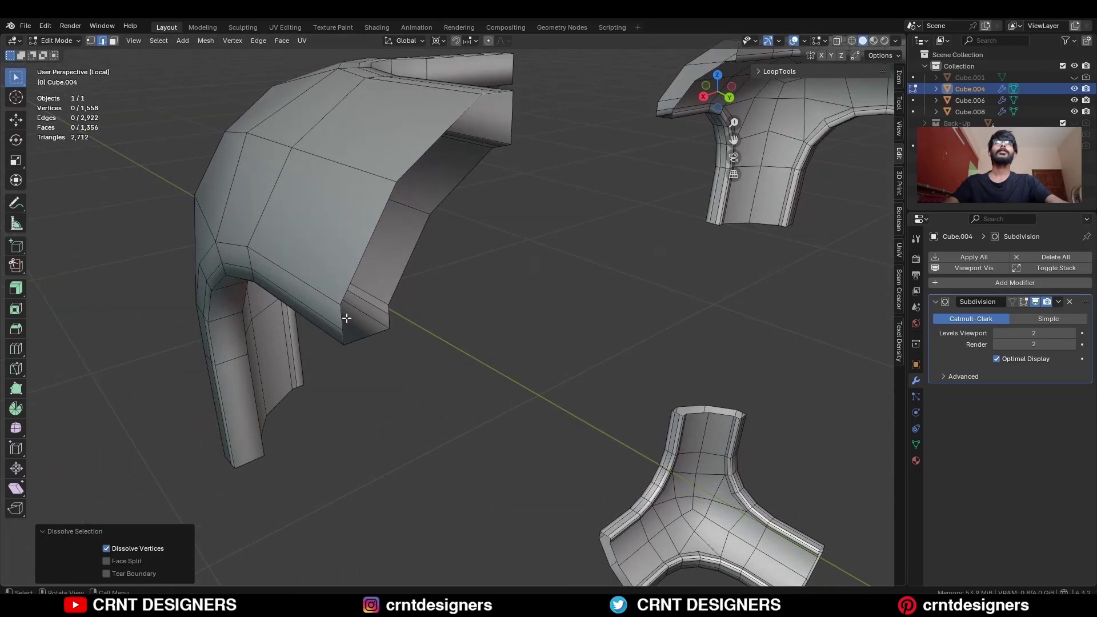
- Cap the three open ends of the corner piece with quad faces between its outer and inner shells
{"action": "key", "text": "f"}
{"action": "key", "text": "f"}
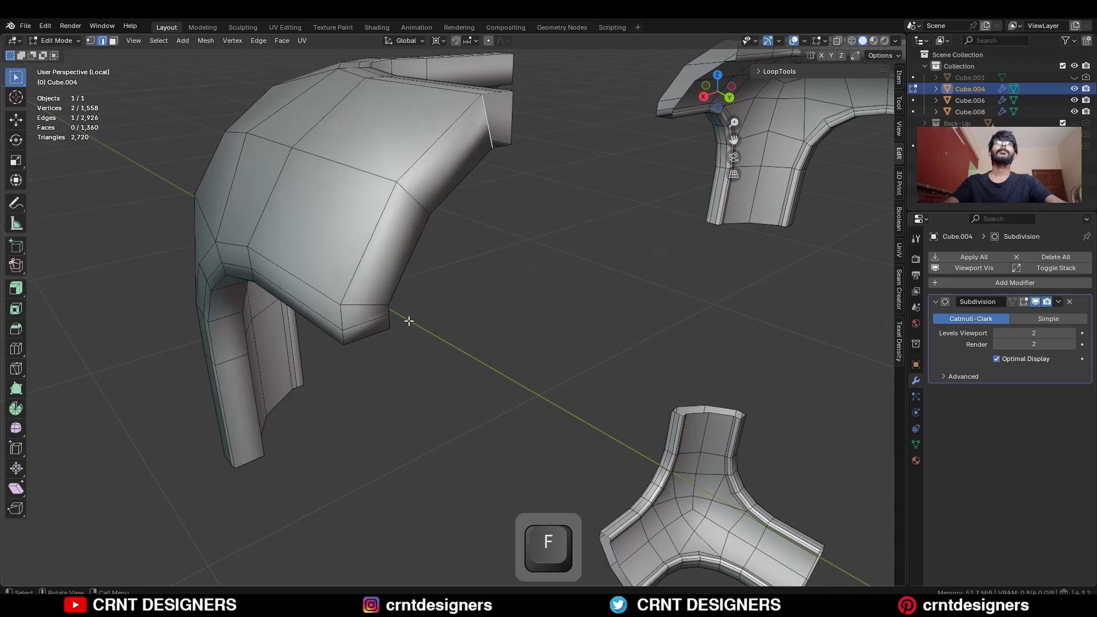
{"action": "middle_click_drag", "start_coordinate": [404, 318], "coordinate": [565, 290]}
{"action": "key", "text": "f"}
{"action": "left_click", "coordinate": [448, 248]}
{"action": "key", "text": "f"}
{"action": "key", "text": "f"}
{"action": "key", "text": "f"}
- Select the face loops running along the corner piece's rims and end caps and add support edges to them
{"action": "left_click", "coordinate": [400, 170], "text": "alt"}
{"action": "scroll", "coordinate": [400, 172], "scroll_direction": "down", "scroll_amount": 2}
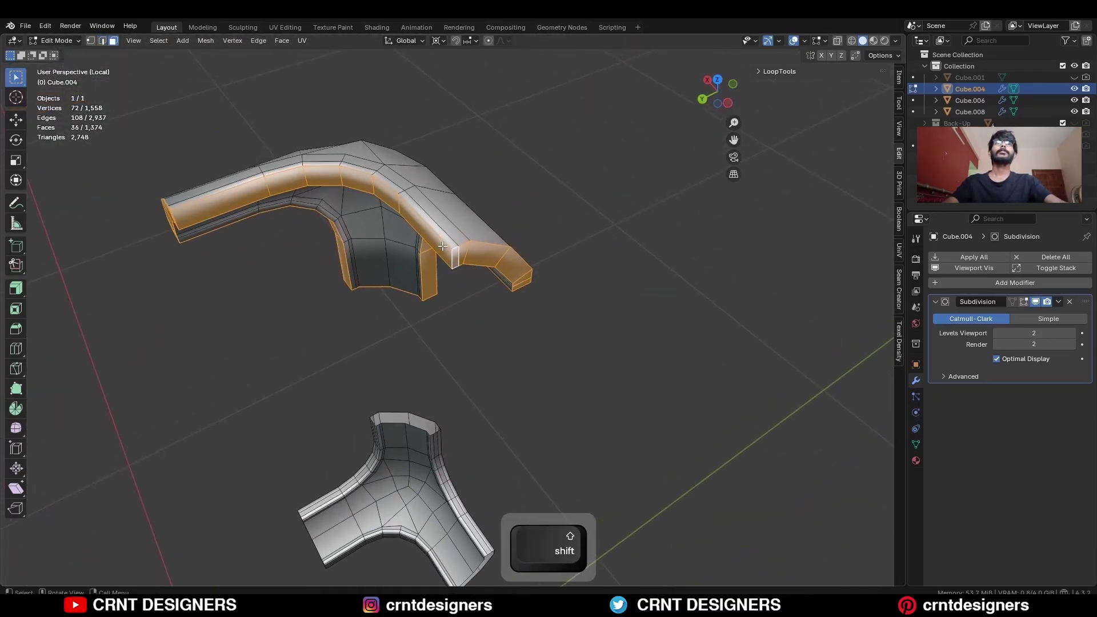
{"action": "key", "text": "ctrl+r"}
{"action": "middle_click_drag", "start_coordinate": [400, 171], "coordinate": [632, 363]}
{"action": "left_click", "coordinate": [455, 245]}
{"action": "right_click", "coordinate": [455, 244]}
{"action": "left_click", "coordinate": [480, 262]}
{"action": "key", "text": "Tab"}
{"action": "key", "text": "Tab"}
- Add support loop cuts near the corner piece's capped ends with factor 0.800 and check the smoothed shape in Object Mode
{"action": "key", "text": "ctrl+r"}
{"action": "left_click", "coordinate": [597, 334]}
{"action": "left_click", "coordinate": [600, 316]}
{"action": "middle_click_drag", "start_coordinate": [600, 315], "coordinate": [503, 194]}
{"action": "key", "text": "ctrl+r"}
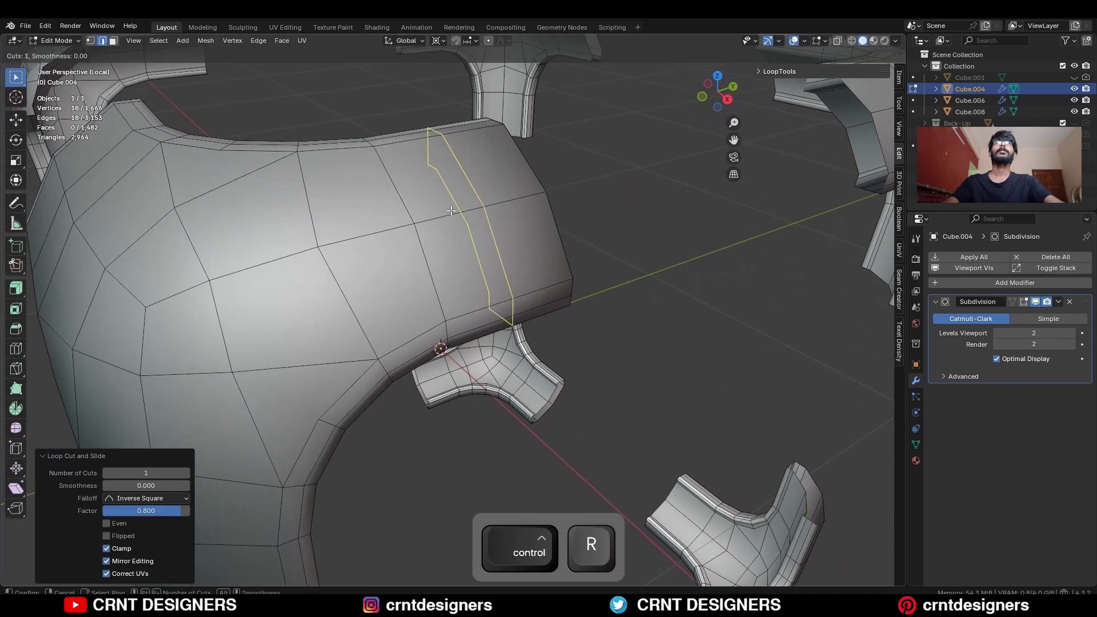
{"action": "key", "text": "Escape"}
{"action": "key", "text": "Tab"}
{"action": "key", "text": "shift+alt+z"}
{"action": "scroll", "coordinate": [477, 260], "scroll_direction": "down", "scroll_amount": 5}
{"action": "middle_click_drag", "start_coordinate": [478, 259], "coordinate": [786, 100]}
- Delete the other seven corner pieces, keeping only the upper one with the capped ends
{"action": "key", "text": "shift+alt+z"}
{"action": "key", "text": "Tab"}
{"action": "key", "text": "3"}
{"action": "left_click", "coordinate": [717, 81]}
{"action": "key", "text": "alt+z"}
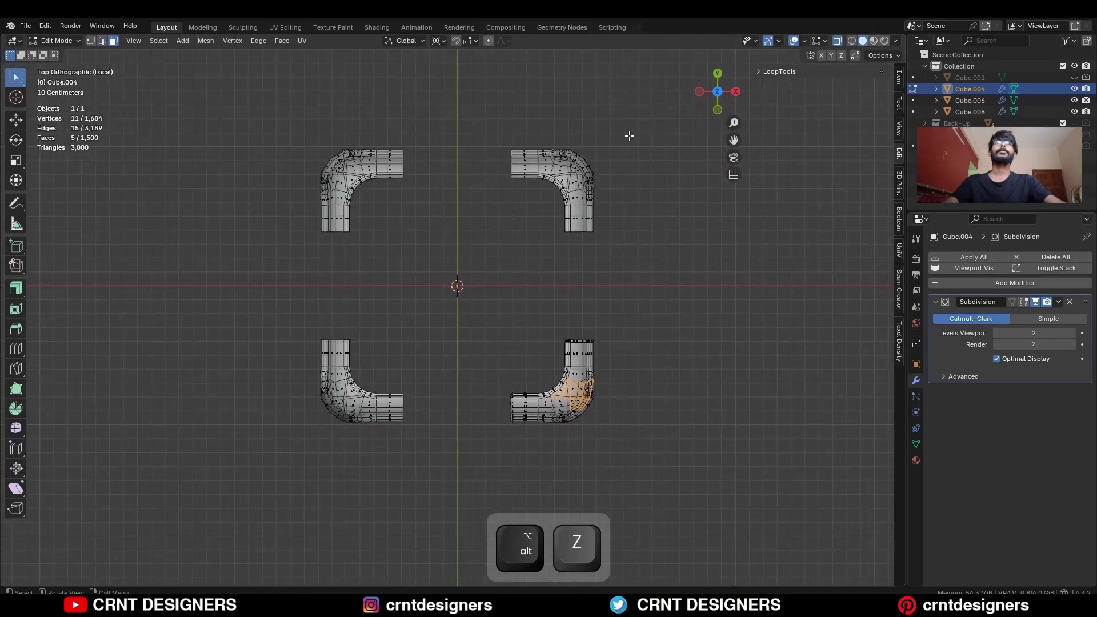
{"action": "left_click_drag", "start_coordinate": [631, 94], "coordinate": [280, 264]}
{"action": "left_click_drag", "start_coordinate": [297, 320], "coordinate": [429, 440], "text": "shift"}
{"action": "key", "text": "x"}
{"action": "left_click", "coordinate": [566, 238]}
{"action": "key", "text": "Tab"}
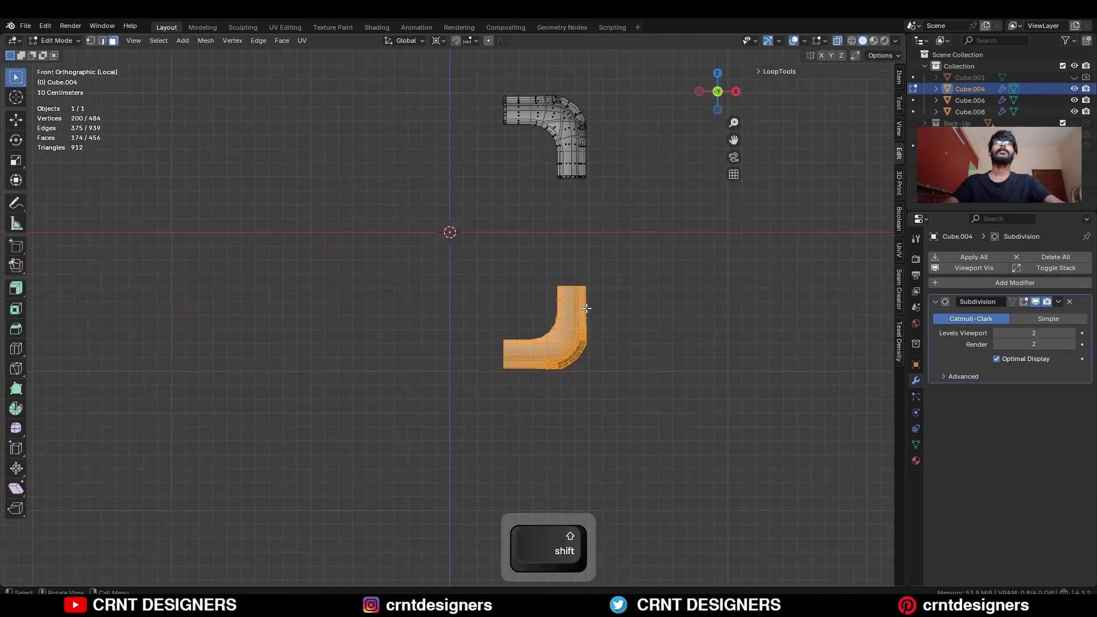
{"action": "key", "text": "alt+z"}
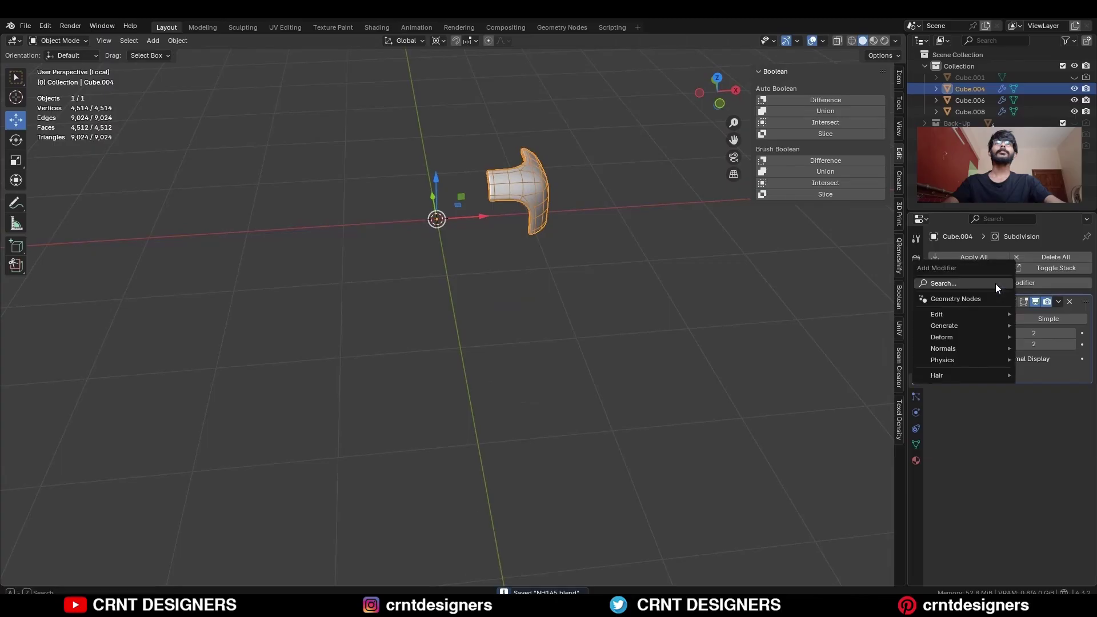
- Add a Mirror modifier to the corner piece on the X, Y and Z axes
{"action": "mouse_move", "coordinate": [964, 324]}
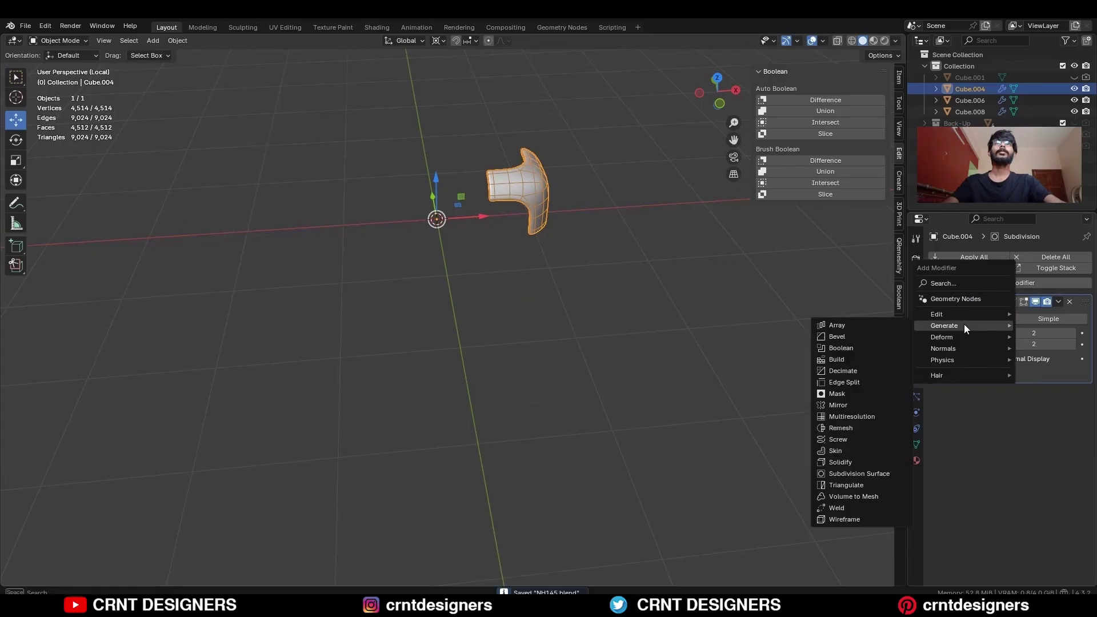
{"action": "left_click", "coordinate": [864, 404]}
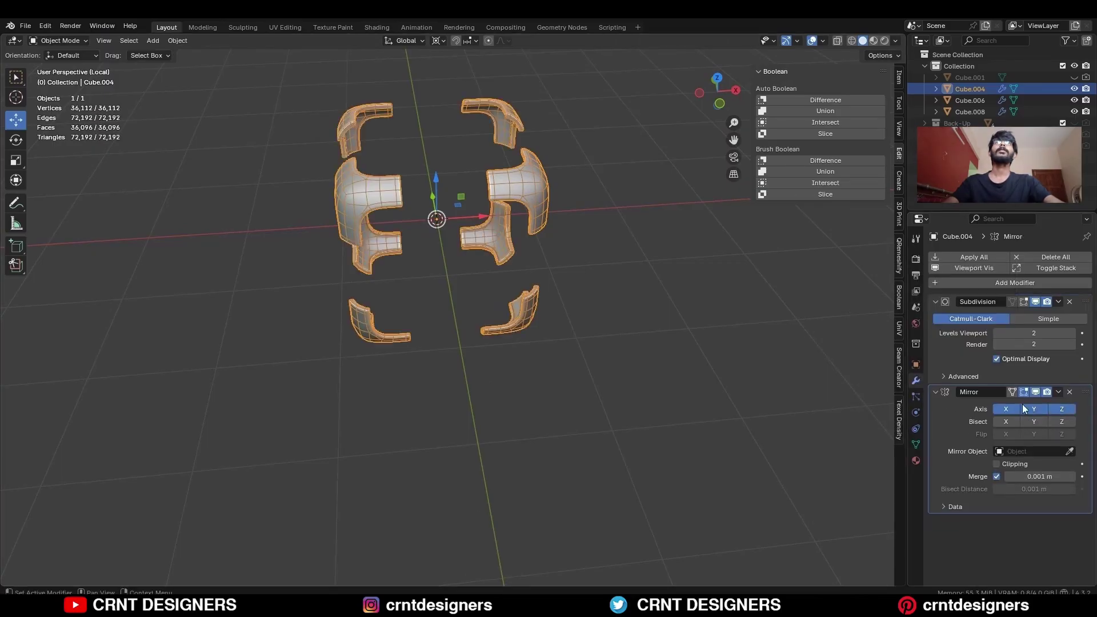
{"action": "mouse_move", "coordinate": [631, 262]}
{"action": "middle_mouse_down"}
{"action": "mouse_move", "coordinate": [578, 263]}
{"action": "mouse_move", "coordinate": [613, 264]}
{"action": "middle_mouse_up"}
{"action": "key", "text": "shift+alt+z"}
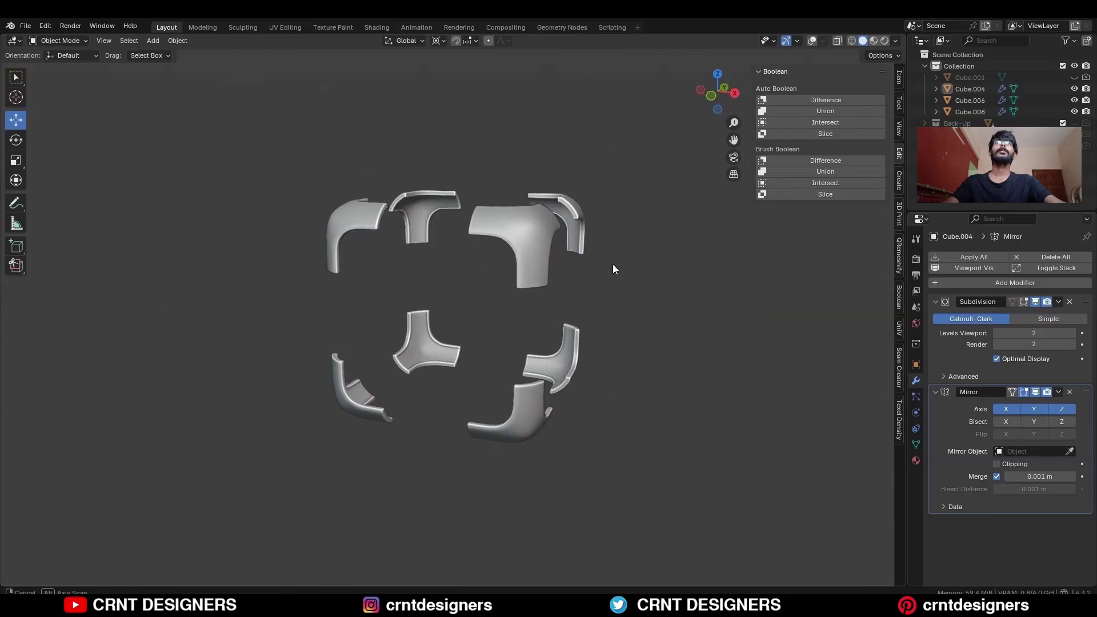
- Move the Mirror modifier above the Subdivision modifier and save the file
{"action": "left_click_drag", "start_coordinate": [1085, 392], "coordinate": [1085, 298]}
{"action": "key", "text": "ctrl+s"}
{"action": "mouse_move", "coordinate": [605, 270]}
{"action": "middle_mouse_down"}
{"action": "mouse_move", "coordinate": [633, 268]}
{"action": "mouse_move", "coordinate": [596, 280]}
{"action": "middle_mouse_up"}
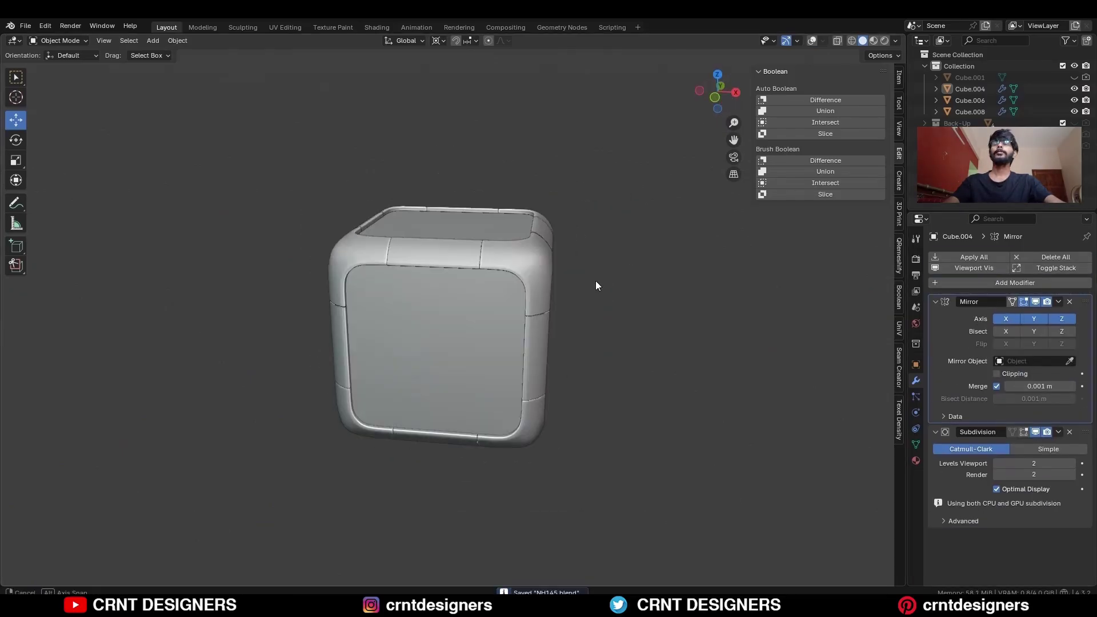
- Isolate the middle bars object and separate one upper bar from it by selection into its own object
{"action": "key", "text": "shift+alt+z"}
{"action": "left_click", "coordinate": [498, 245]}
{"action": "key", "text": "slash"}
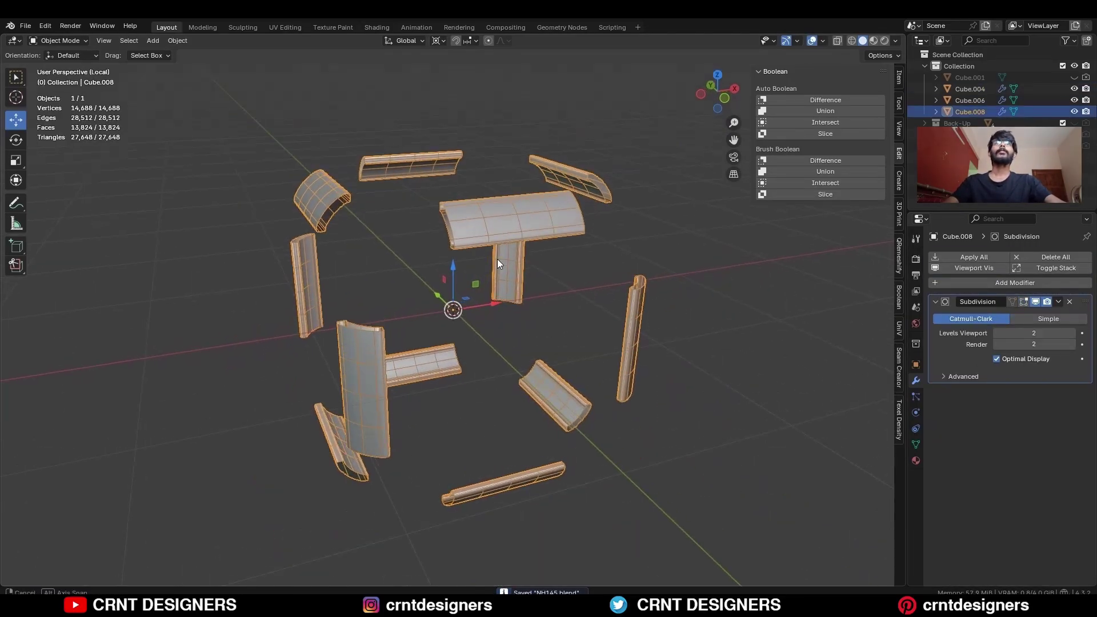
{"action": "middle_click_drag", "start_coordinate": [497, 263], "coordinate": [628, 141]}
{"action": "key", "text": "Tab"}
{"action": "key", "text": "alt+z"}
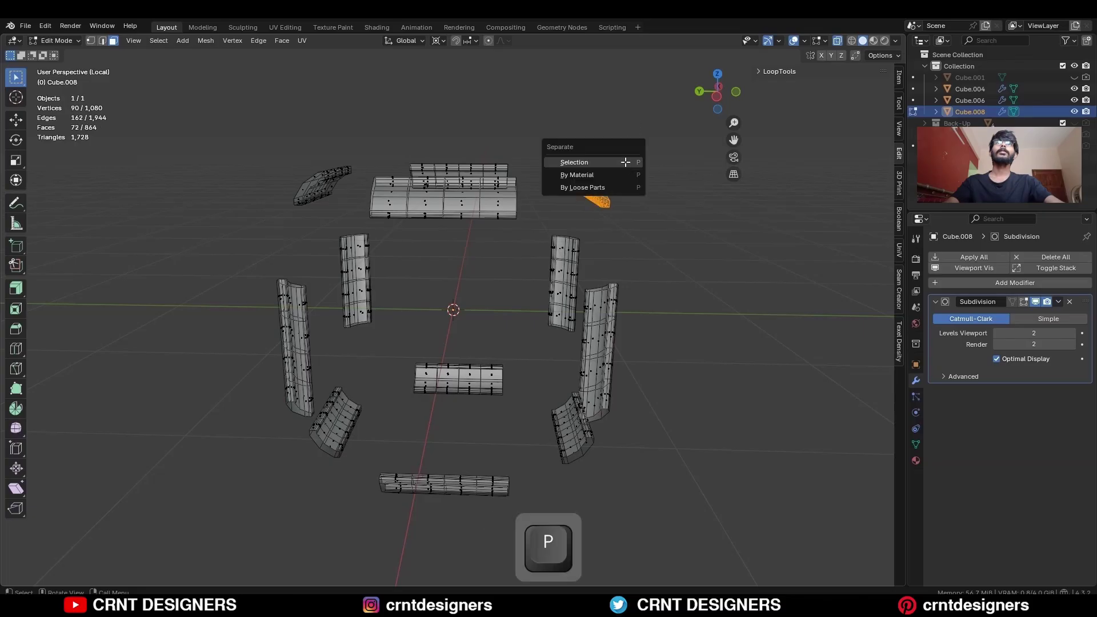
{"action": "left_click", "coordinate": [626, 162]}
{"action": "key", "text": "Tab"}
- Cap the separated bar's open ends, add a pair of support loop cuts near them, and save the file
{"action": "key", "text": "slash"}
{"action": "middle_click_drag", "start_coordinate": [519, 233], "coordinate": [683, 182]}
{"action": "key", "text": "Tab"}
{"action": "left_click", "coordinate": [683, 183], "text": "alt+shift"}
{"action": "middle_click_drag", "start_coordinate": [732, 217], "coordinate": [659, 229]}
{"action": "key", "text": "ctrl+x"}
{"action": "key", "text": "f"}
{"action": "key", "text": "ctrl+r"}
{"action": "scroll", "coordinate": [485, 324], "scroll_direction": "up", "scroll_amount": 1}
{"action": "left_click", "coordinate": [485, 324]}
{"action": "key", "text": "Tab"}
{"action": "key", "text": "ctrl+s"}
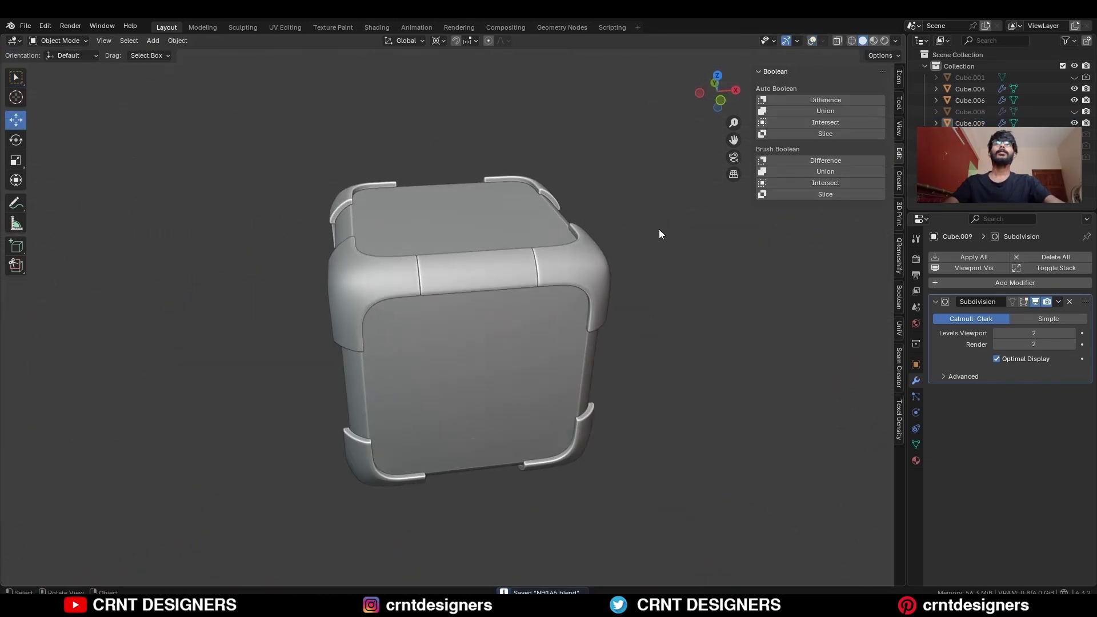
- In top view, duplicate the capped bar in 90° rotations to fill all four edges of the frame's upper ring
{"action": "key", "text": "ctrl+z"}
{"action": "key", "text": "KP_7"}
{"action": "key", "text": "shift+alt+z"}
{"action": "key", "text": "r"}
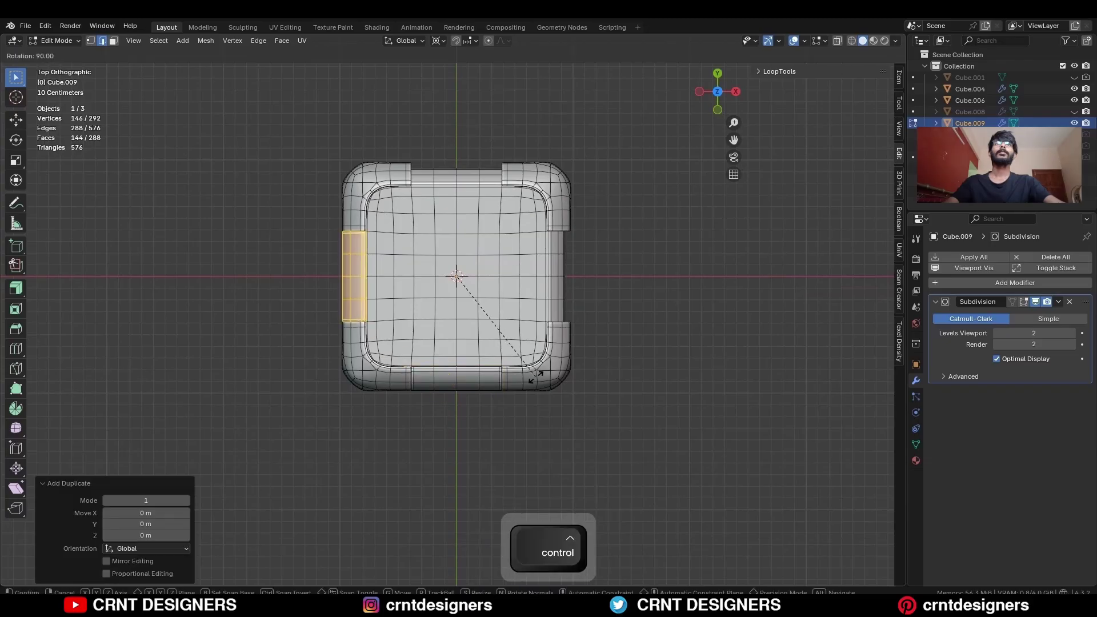
{"action": "left_click", "coordinate": [551, 347], "text": "ctrl"}
{"action": "key", "text": "r"}
{"action": "left_click", "coordinate": [549, 365], "text": "ctrl"}
{"action": "key", "text": "r"}
{"action": "left_click", "coordinate": [670, 106], "text": "ctrl"}
- Duplicate the bar in -90° rotations around the right face and the back face to fill their remaining edges
{"action": "key", "text": "KP_3"}
{"action": "key", "text": "shift+d"}
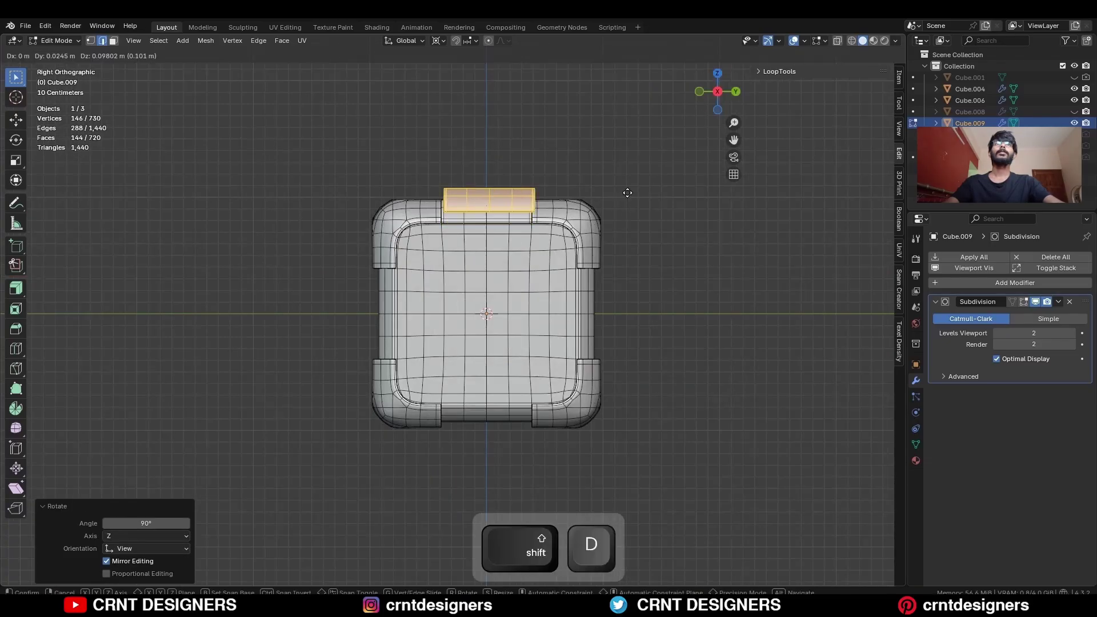
{"action": "key", "text": "r"}
{"action": "left_click", "coordinate": [448, 189], "text": "ctrl"}
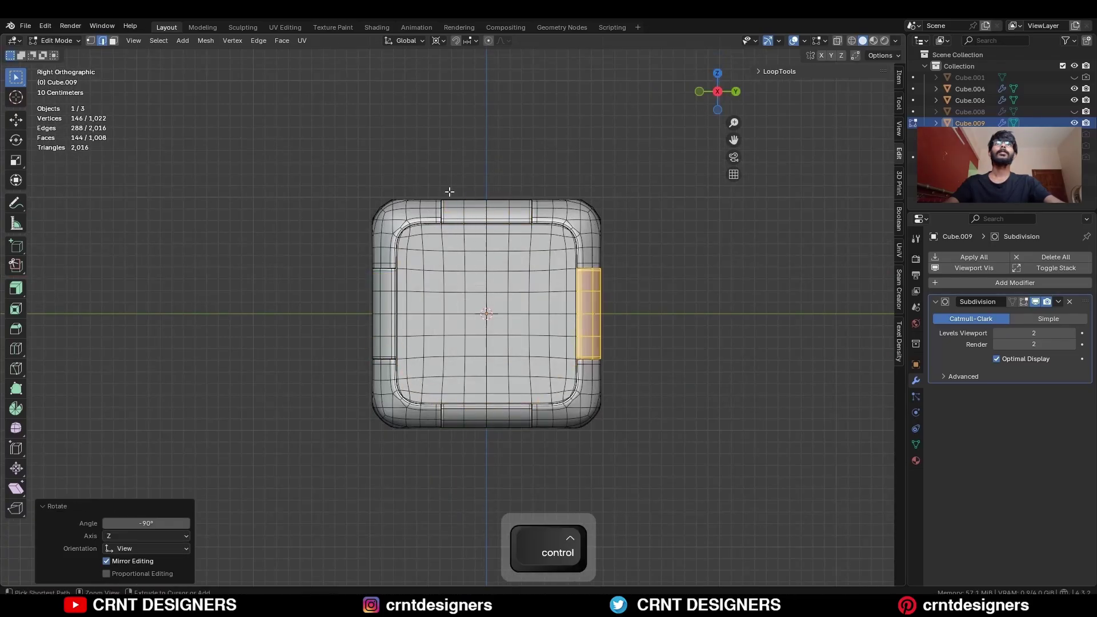
{"action": "key", "text": "ctrl+KP_1"}
{"action": "left_click", "coordinate": [370, 215], "text": "ctrl"}
{"action": "key", "text": "shift+d"}
{"action": "key", "text": "r"}
{"action": "left_click", "coordinate": [537, 171], "text": "ctrl"}
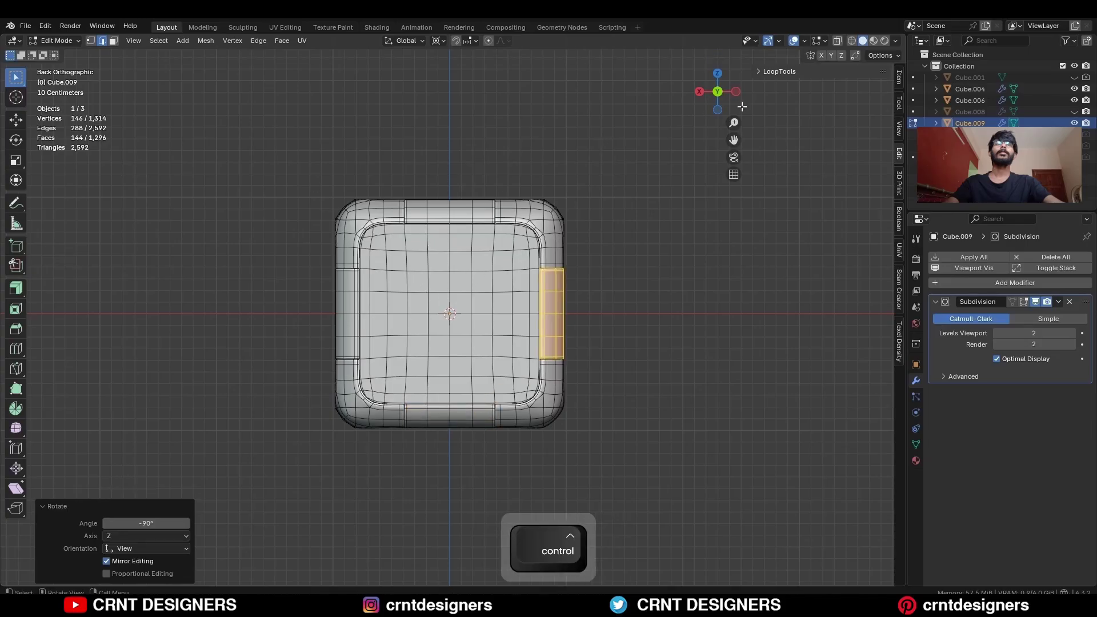
- Duplicate and rotate bars in the left and front views to fill the remaining lower and vertical edges, and save the file
{"action": "key", "text": "ctrl+KP_3"}
{"action": "key", "text": "shift+d"}
{"action": "key", "text": "r"}
{"action": "left_click", "coordinate": [565, 212], "text": "ctrl"}
{"action": "left_click", "coordinate": [361, 201], "text": "ctrl"}
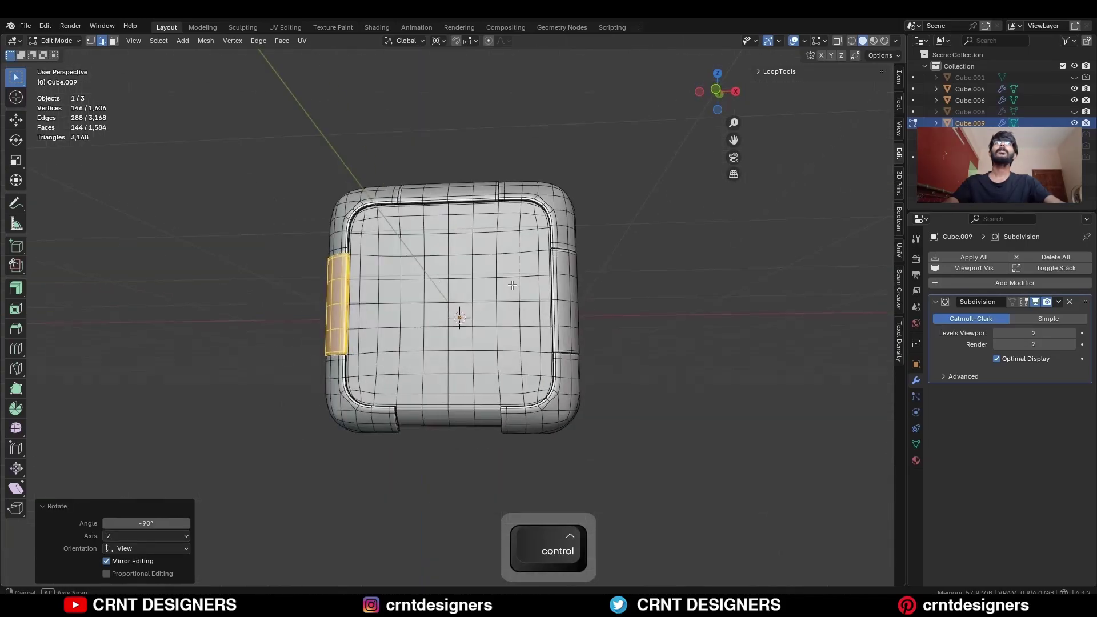
{"action": "left_click", "coordinate": [724, 88]}
{"action": "key", "text": "shift+d"}
{"action": "key", "text": "r"}
{"action": "left_click", "coordinate": [578, 186], "text": "ctrl"}
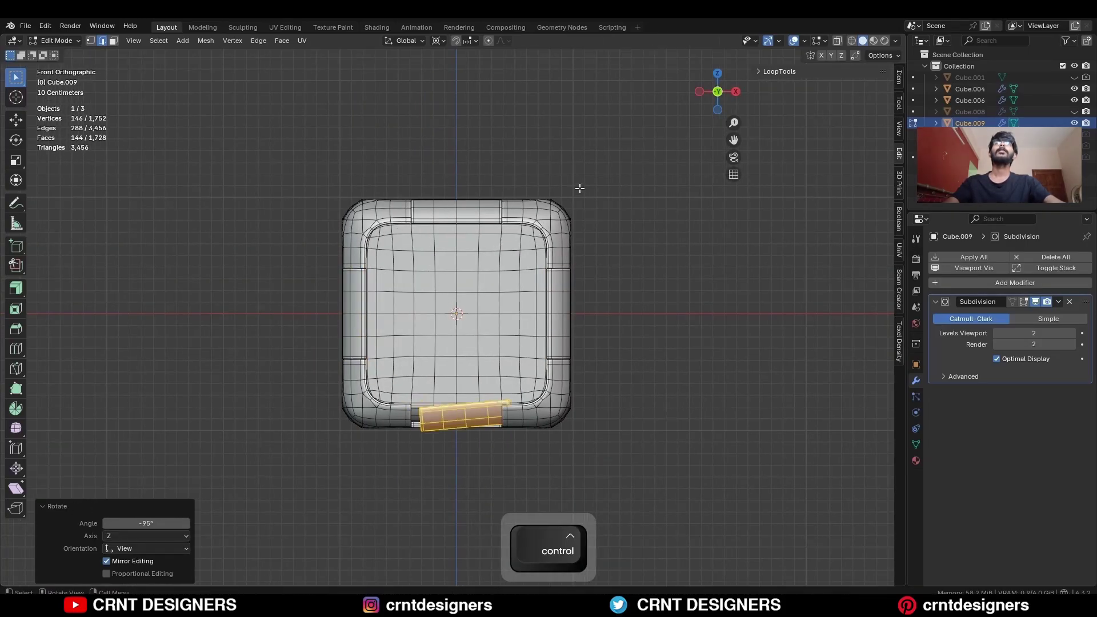
{"action": "middle_click_drag", "start_coordinate": [577, 186], "coordinate": [404, 155]}
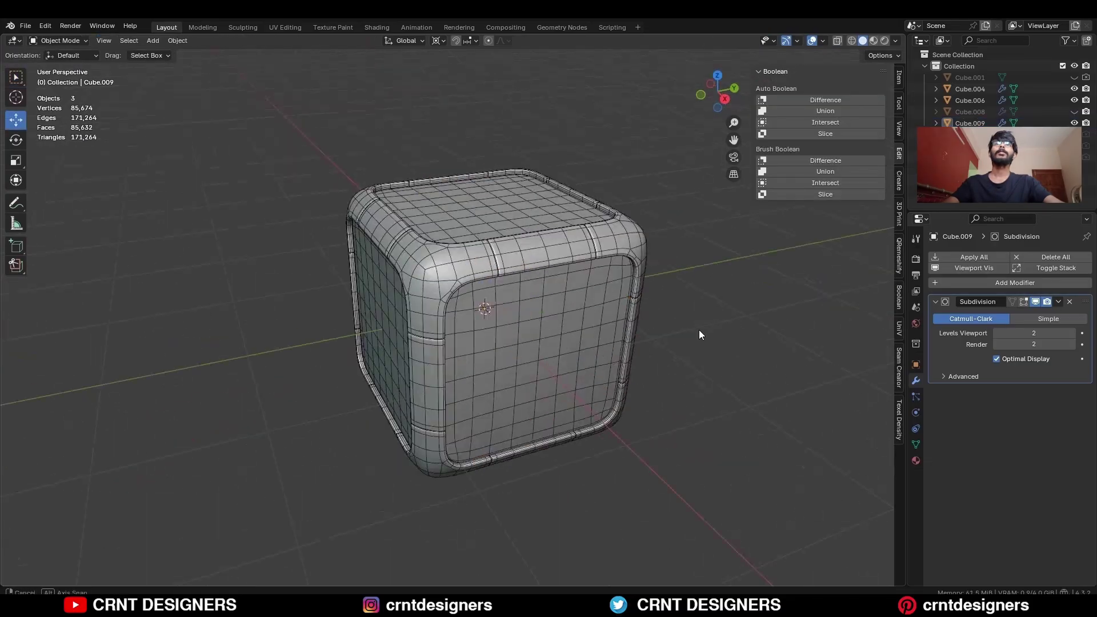
{"action": "key", "text": "shift+alt+z"}
{"action": "key", "text": "ctrl+s"}
- Hide the inner cube and the middle bars temporarily to check the frame, and undo the hiding
{"action": "middle_click_drag", "start_coordinate": [608, 280], "coordinate": [533, 289]}
{"action": "scroll", "coordinate": [502, 340], "scroll_direction": "up", "scroll_amount": 2}
{"action": "left_click", "coordinate": [503, 342]}
{"action": "key", "text": "h"}
{"action": "left_click", "coordinate": [512, 270]}
{"action": "key", "text": "h"}
{"action": "key", "text": "ctrl+z"}
{"action": "key", "text": "ctrl+z"}
{"action": "key", "text": "ctrl+z"}
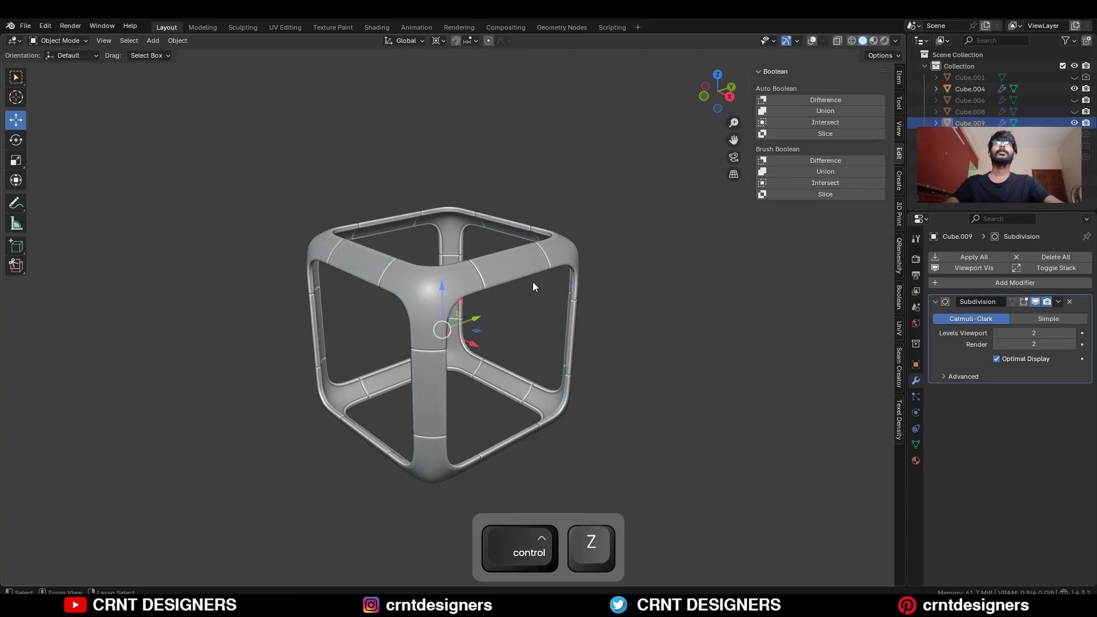
- Examine the completed cube from the right, top and left orthographic views with overlays off, and save the file
{"action": "key", "text": "shift+alt+z"}
{"action": "key", "text": "shift+alt+z"}
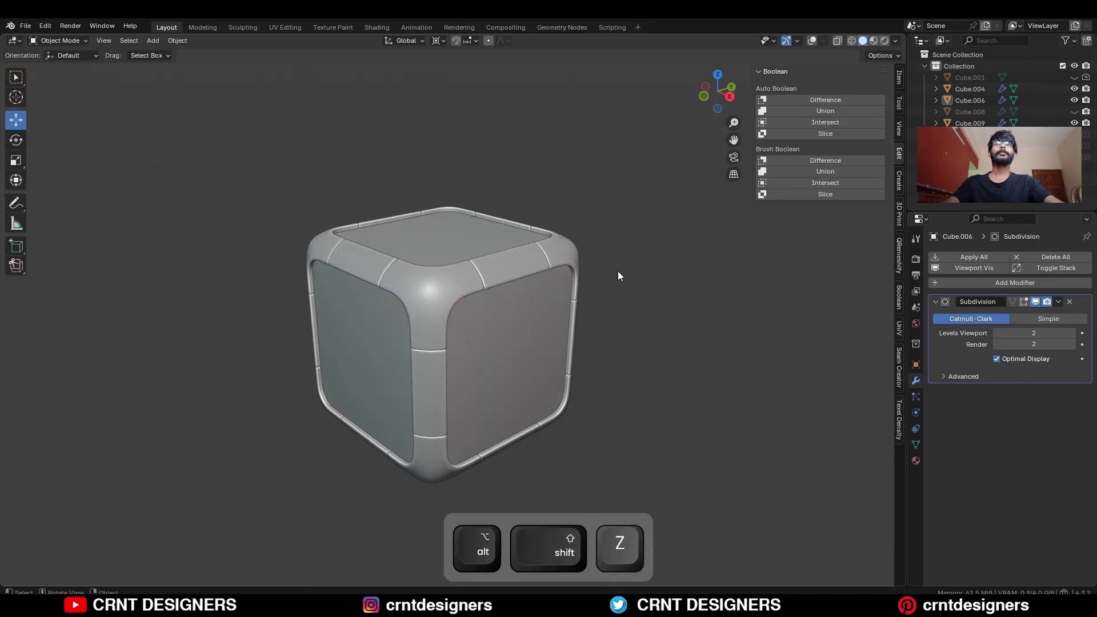
{"action": "key", "text": "KP_3"}
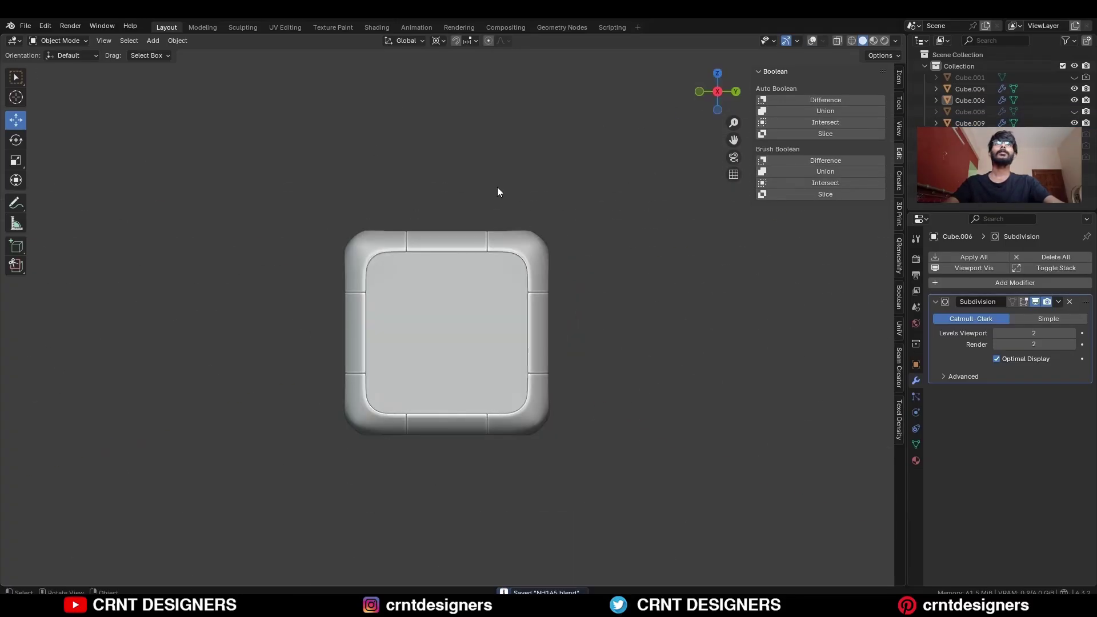
{"action": "left_click", "coordinate": [718, 73]}
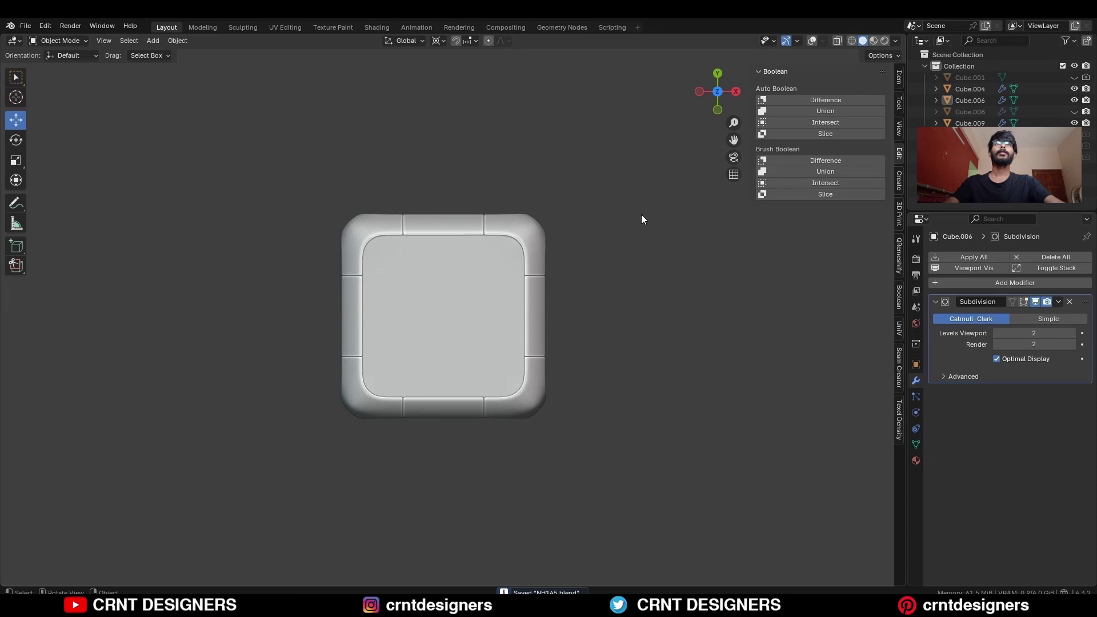
{"action": "key", "text": "ctrl+s"}
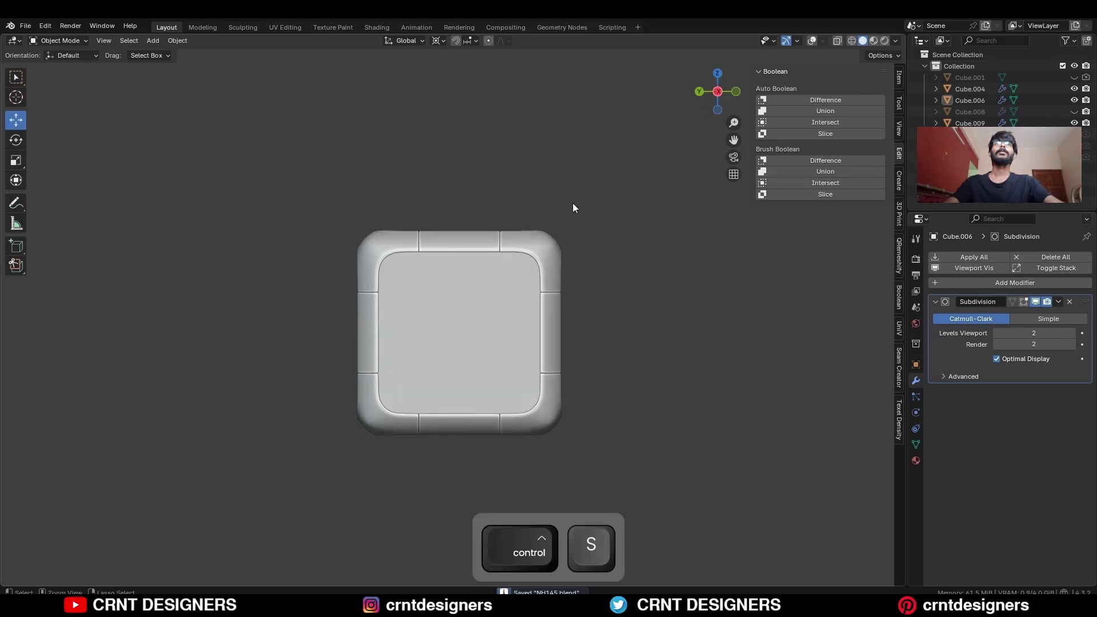
{"action": "middle_click_drag", "start_coordinate": [573, 203], "coordinate": [625, 291]}
{"action": "scroll", "coordinate": [593, 293], "scroll_direction": "up", "scroll_amount": 3}
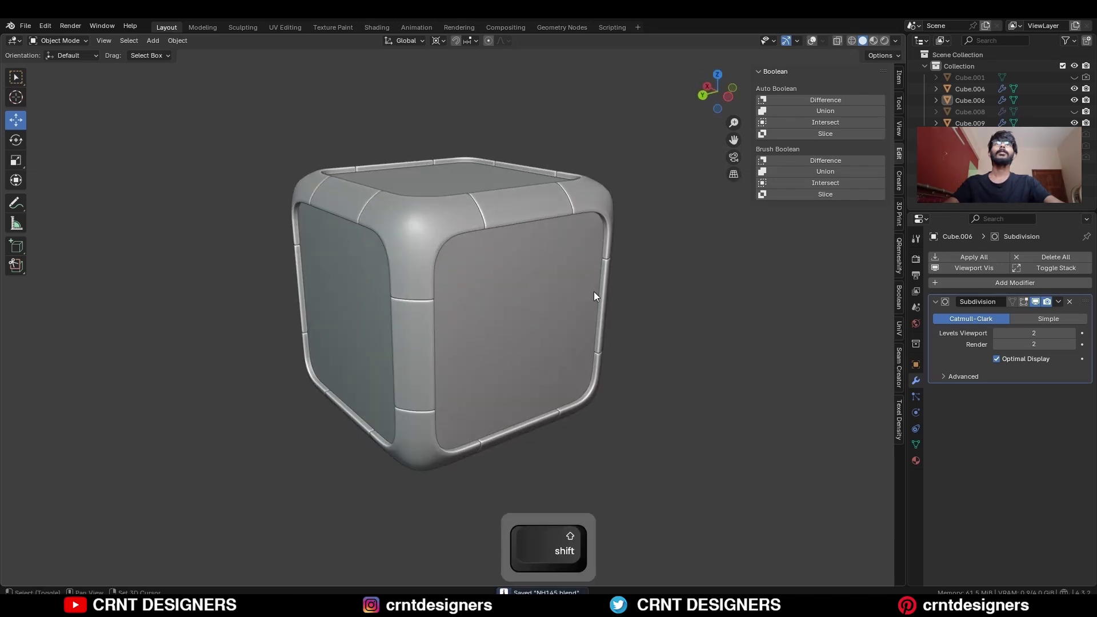
- Examine the cube in perspective with the wireframe overlay on and off, saving the file in between
{"action": "key", "text": "ctrl+s"}
{"action": "key", "text": "alt+shift+z"}
{"action": "key", "text": "ctrl+s"}
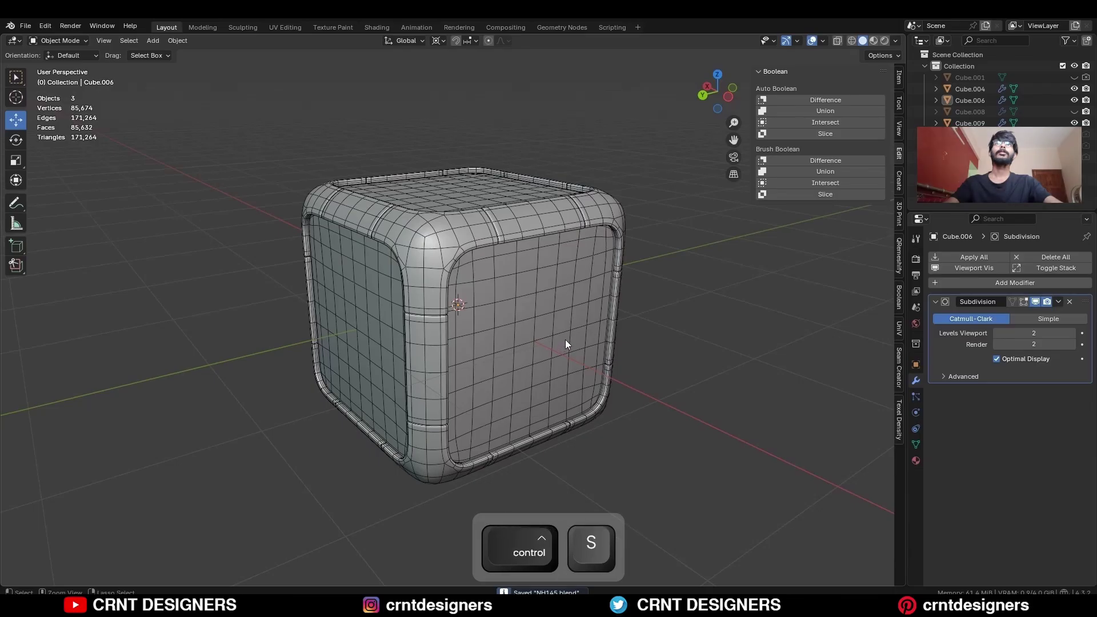
{"action": "key", "text": "alt+shift+z"}
{"action": "key", "text": "ctrl+s"}
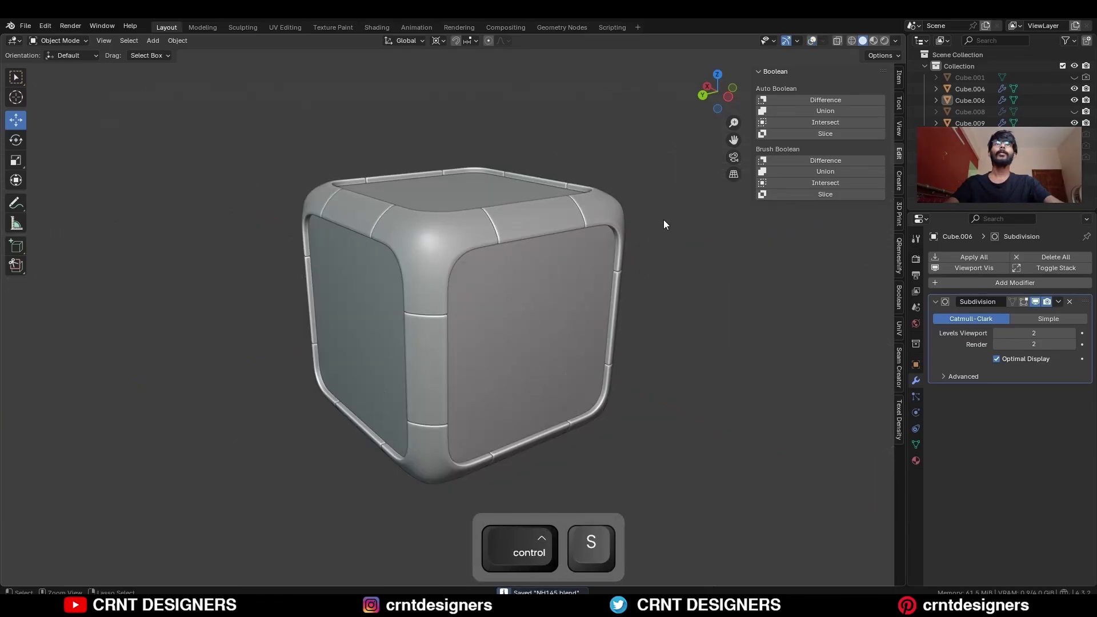
{"action": "middle_click_drag", "start_coordinate": [662, 220], "coordinate": [543, 250]}
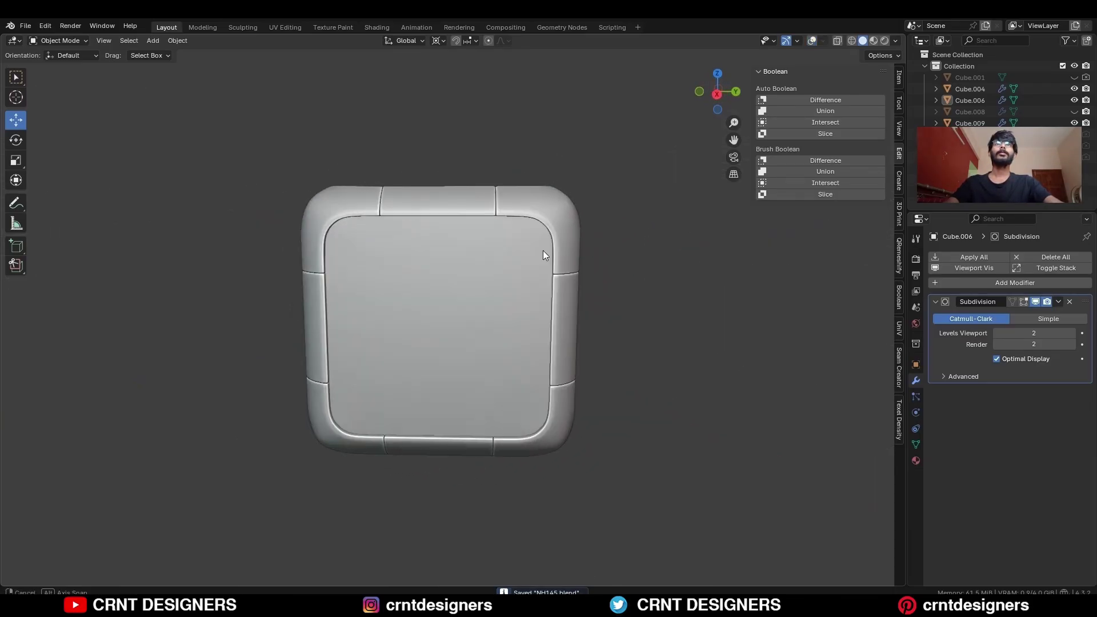
{"action": "key", "text": "alt+shift+z"}
{"action": "middle_click_drag", "start_coordinate": [598, 276], "coordinate": [688, 316]}
{"action": "key", "text": "alt+shift+z"}
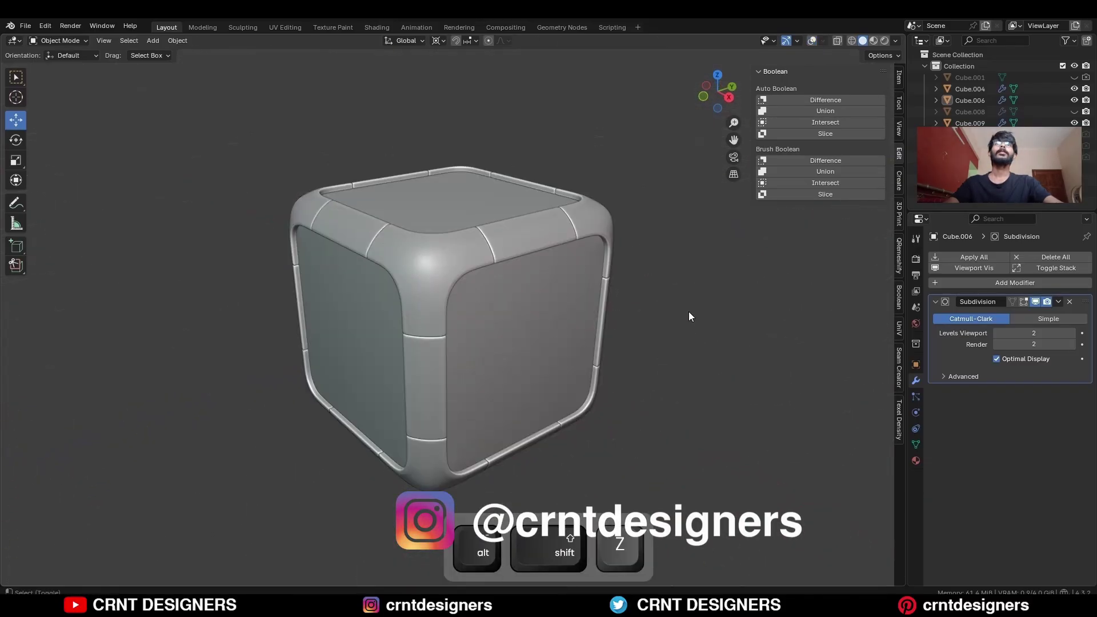